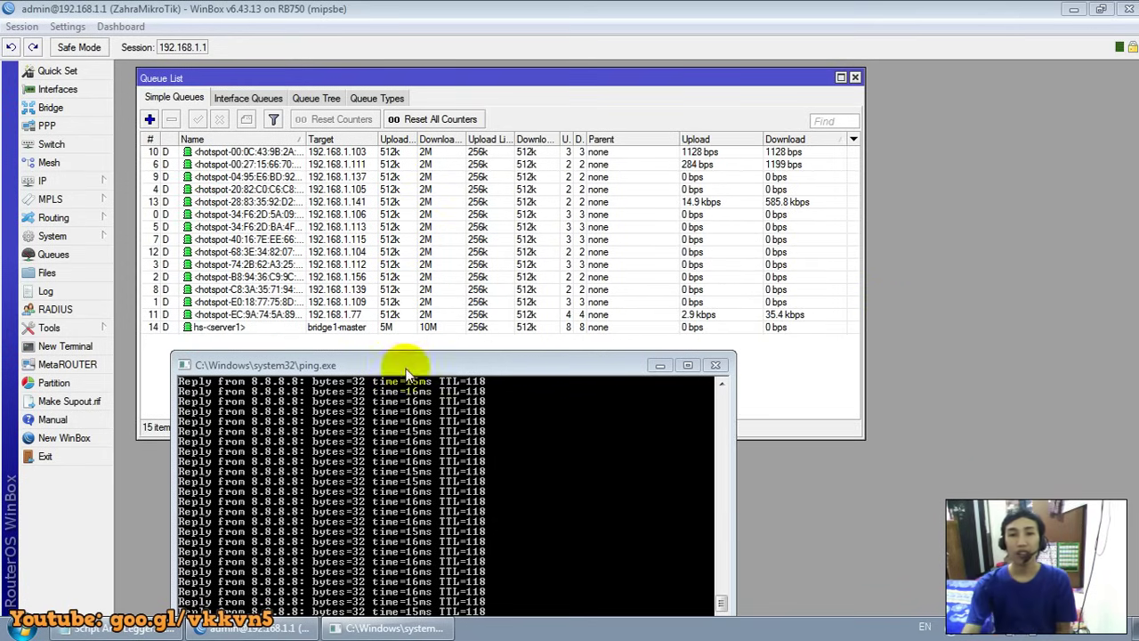
Switch to Internet Download Manager and resume the Hienzo.Ssety.part6.rar download, placing its progress window beside the ping window
left_click_drag(406, 372, 385, 359)
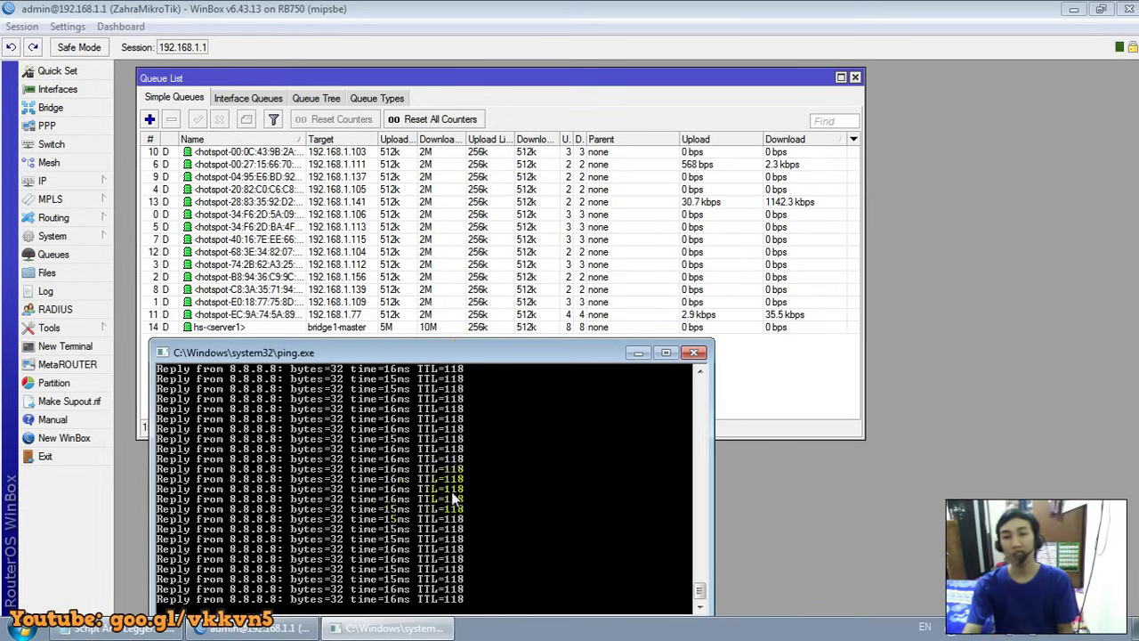
left_click(777, 534)
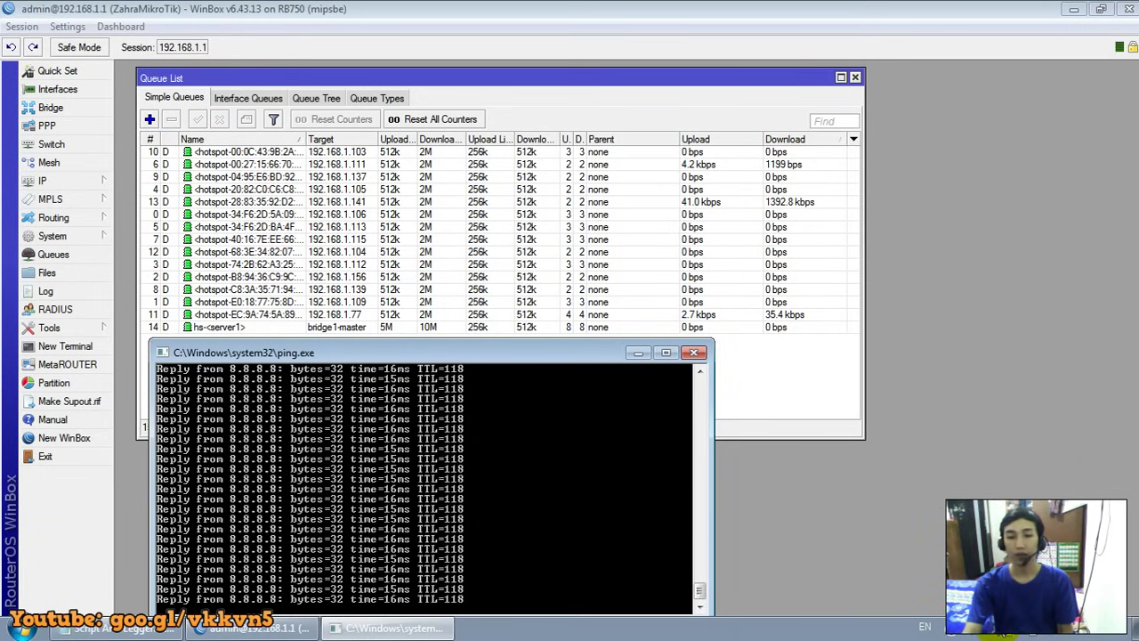
double_click(1010, 632)
left_click(734, 286)
left_click(549, 138)
left_click_drag(614, 138, 874, 129)
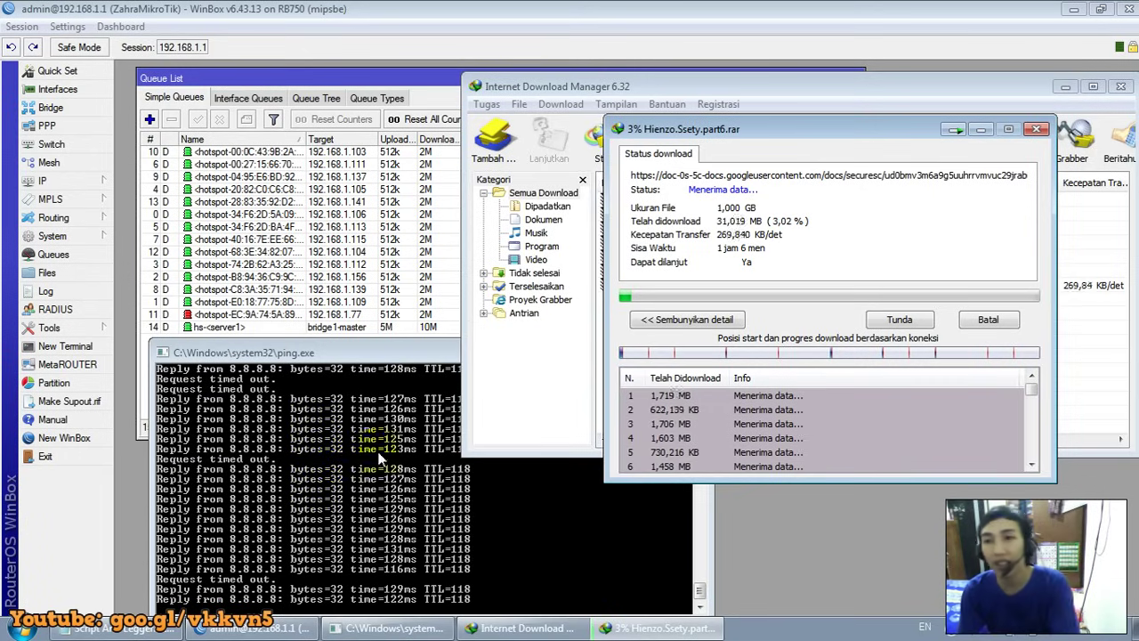
Pause the Hienzo.Ssety.part6.rar download, close its progress window and minimize the download manager
left_click(901, 322)
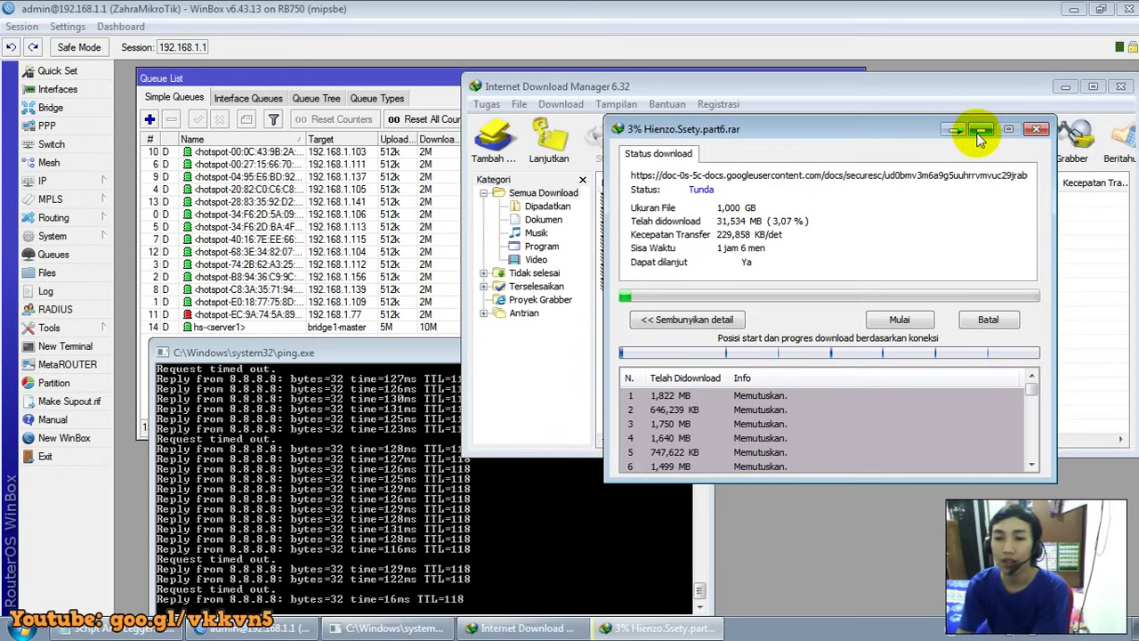
left_click(1037, 130)
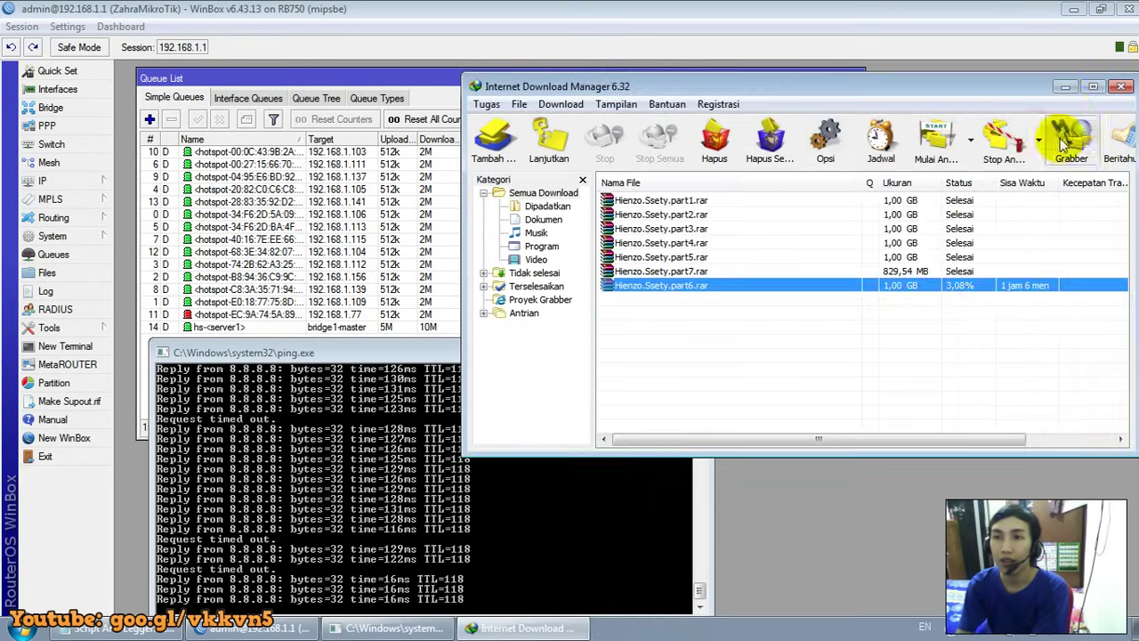
left_click(1065, 86)
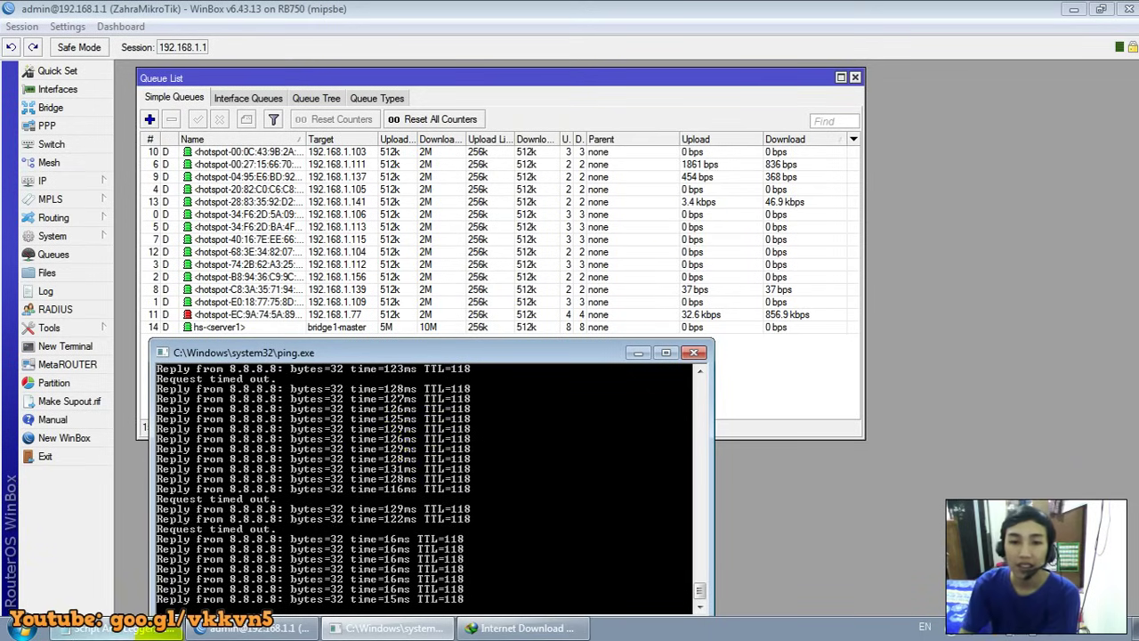
Cancel the pending reconnect and connect WinBox to the router at 192.168.1.1 again with the saved login
left_click(116, 629)
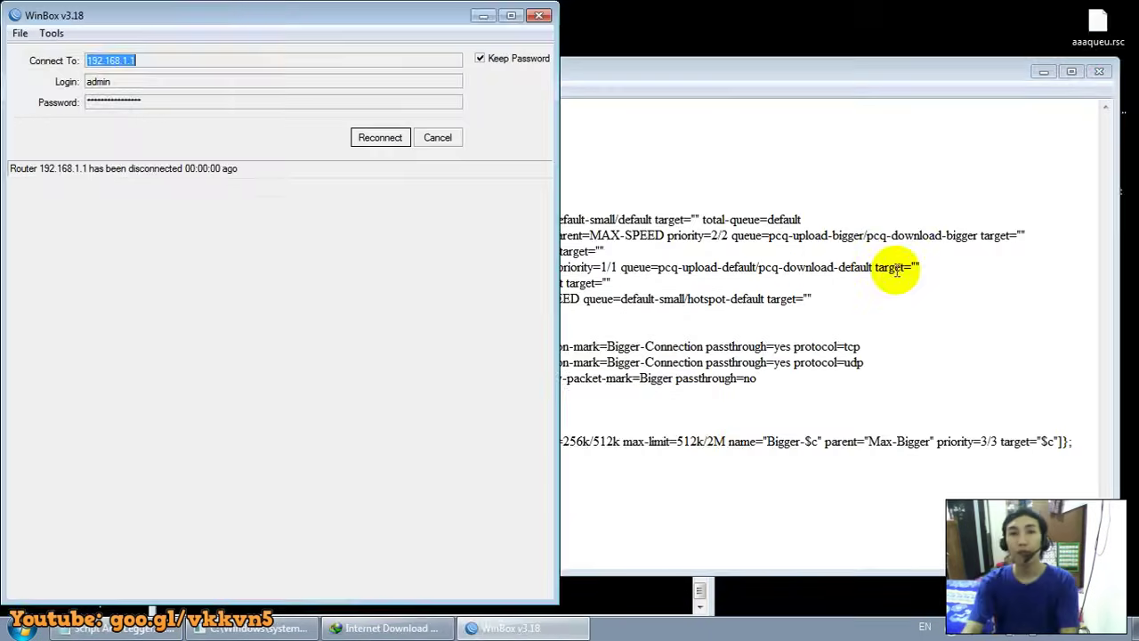
left_click(445, 137)
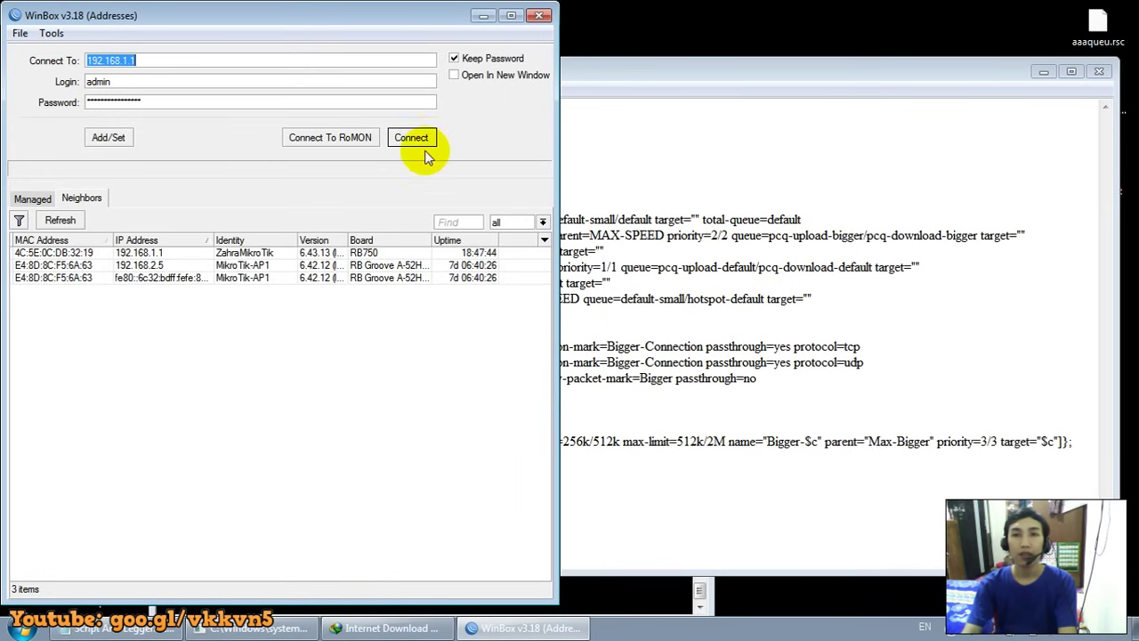
left_click(415, 140)
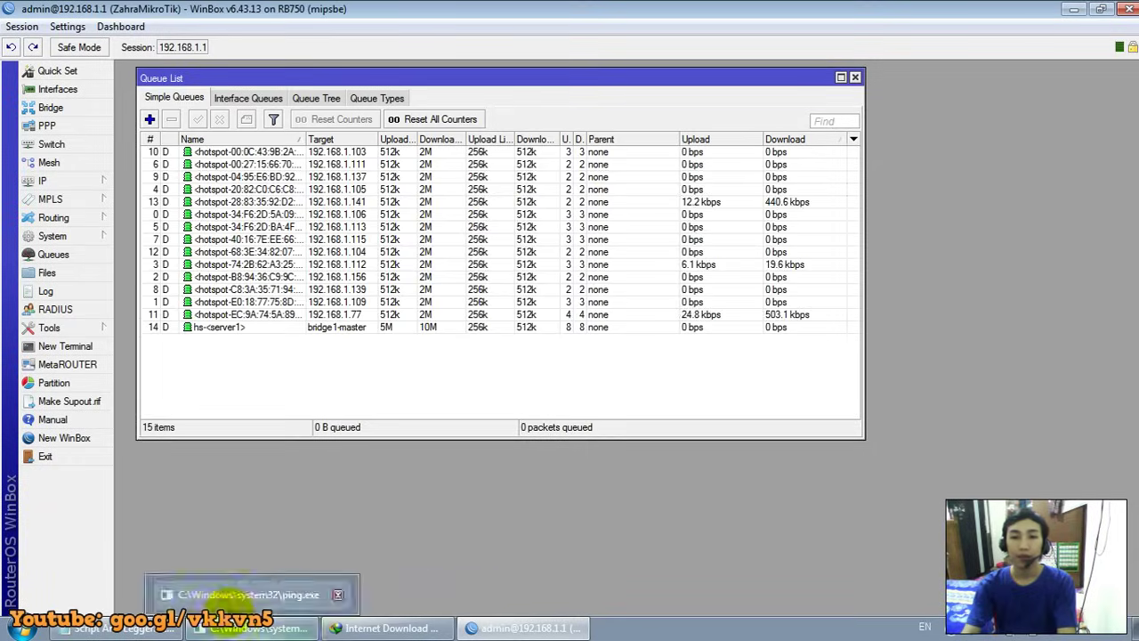
Switch to Script Anti Legger.txt in Notepad and copy the /queue type block with its two pcq add lines
left_click(120, 629)
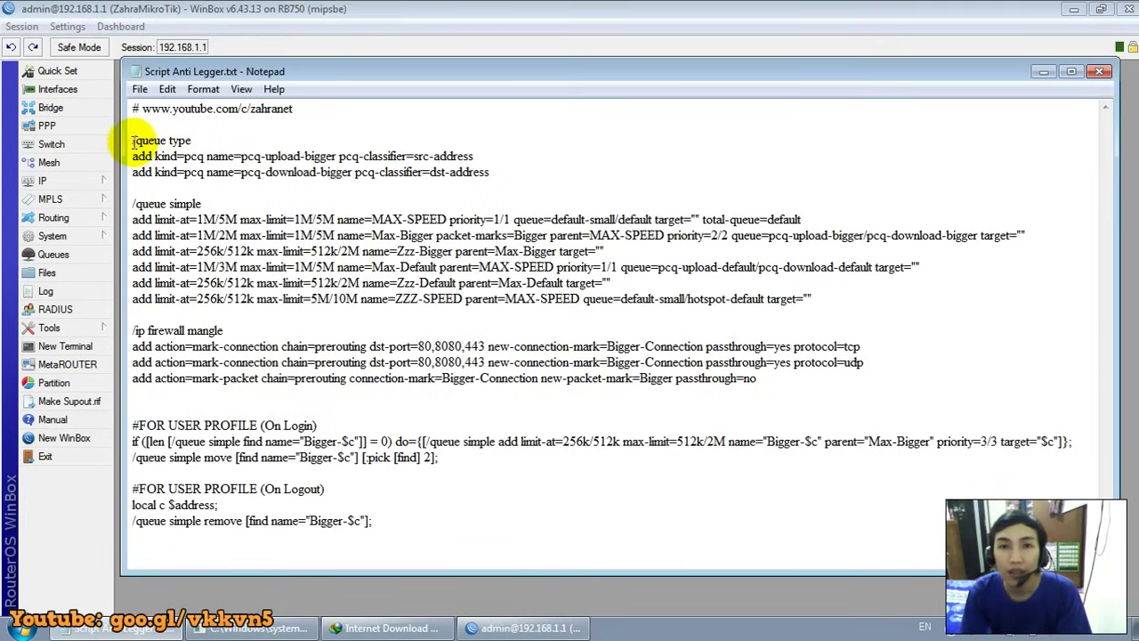
left_click_drag(132, 140, 191, 142)
left_click(191, 146)
left_click_drag(511, 171, 191, 153)
left_click(152, 158)
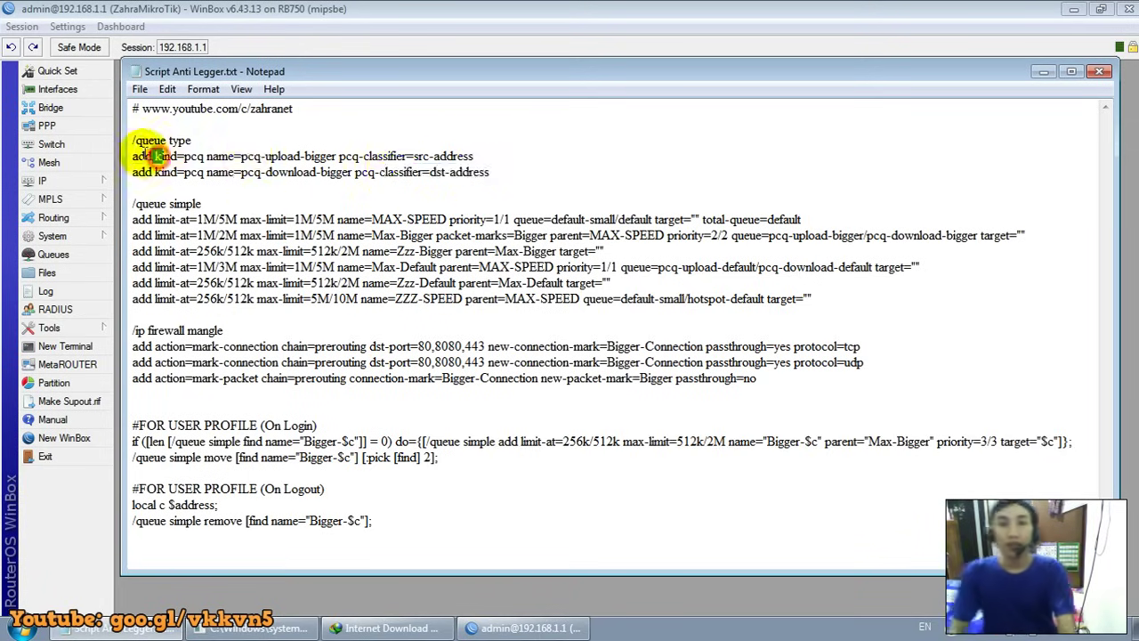
left_click_drag(412, 170, 326, 169)
left_click(504, 173)
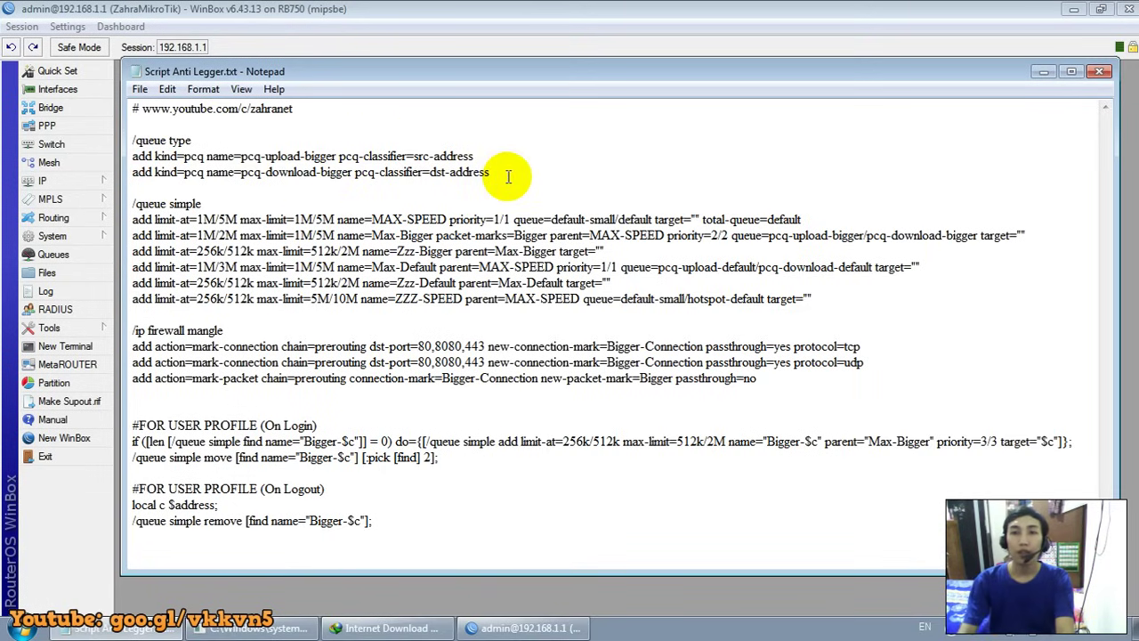
key("shift+Up")
key("shift+Up")
key("shift+Up")
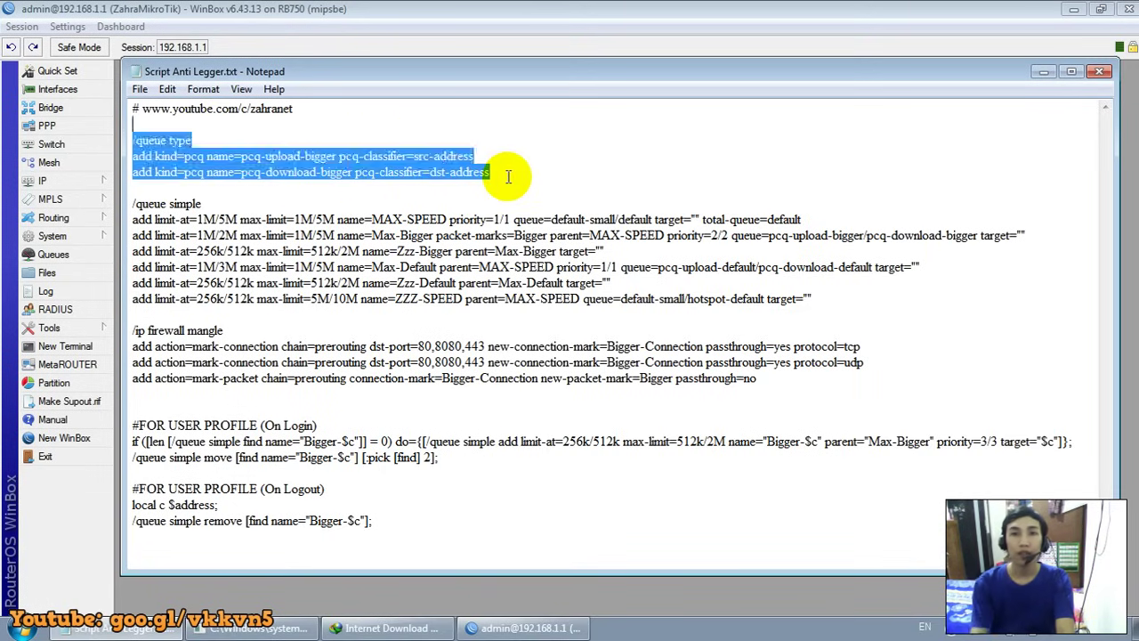
right_click(158, 137)
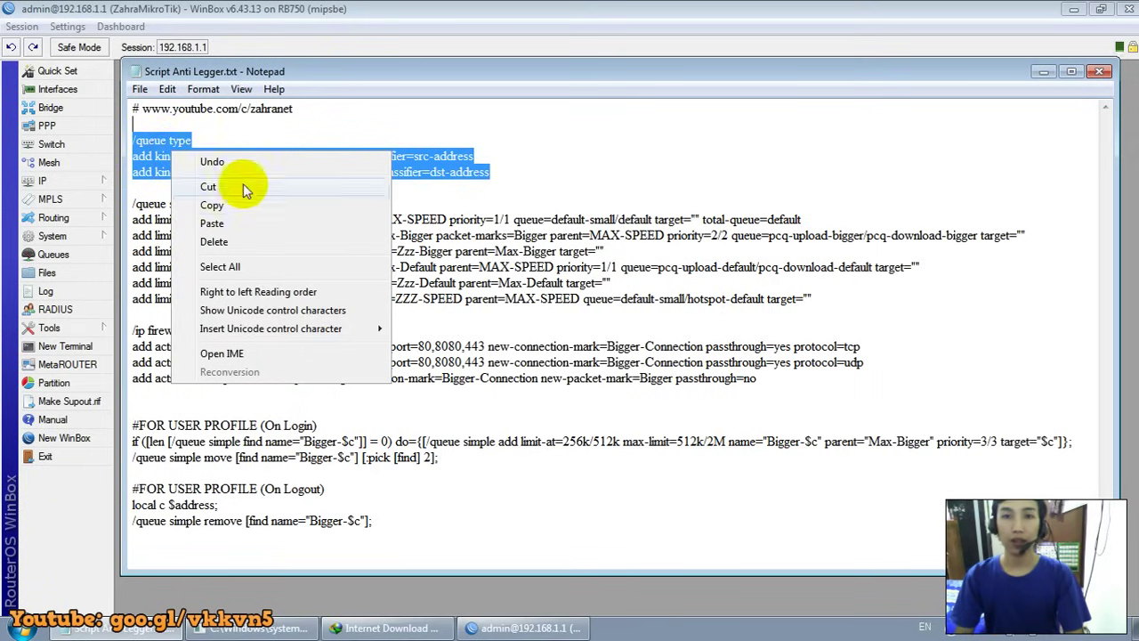
left_click(260, 200)
Switch back to WinBox and review the router's existing simple queues, queue tree and queue types
left_click(373, 11)
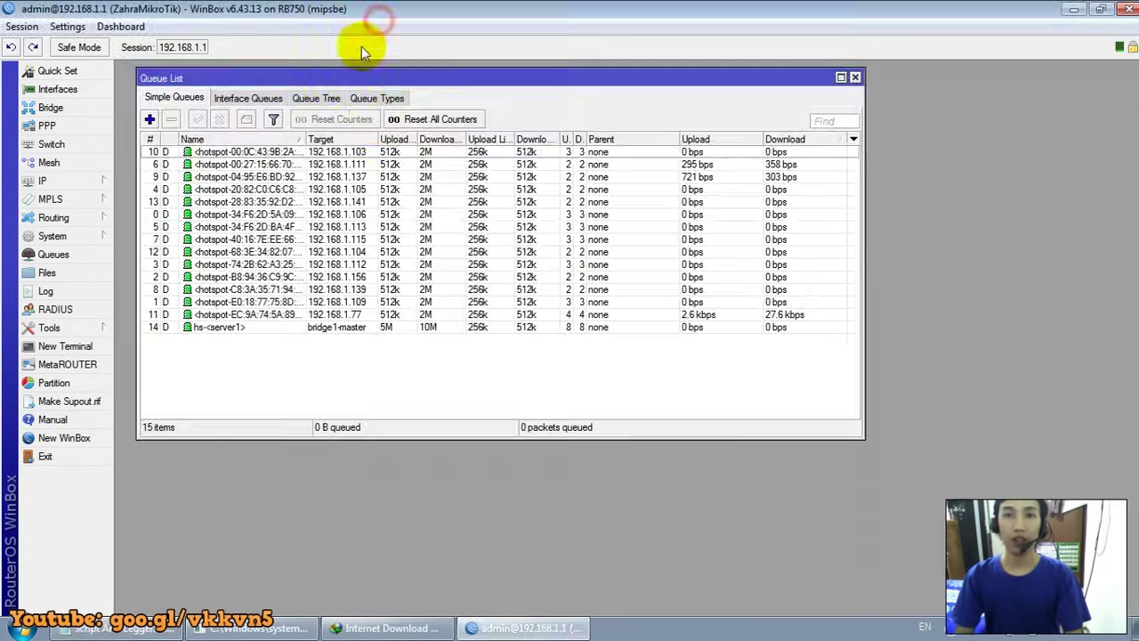
left_click(367, 100)
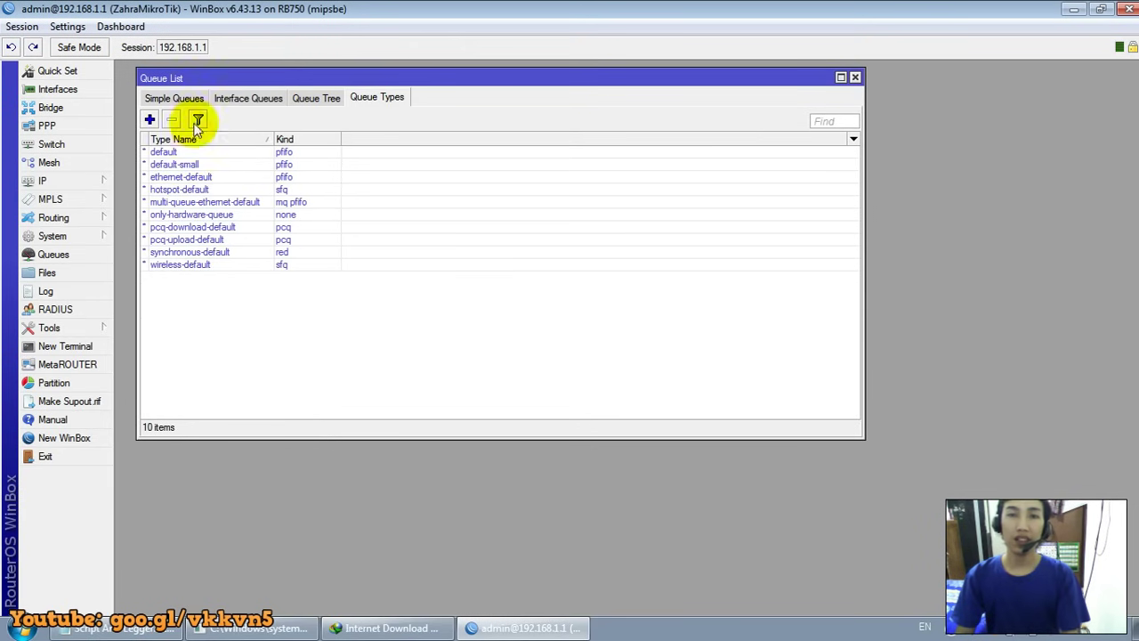
left_click(160, 97)
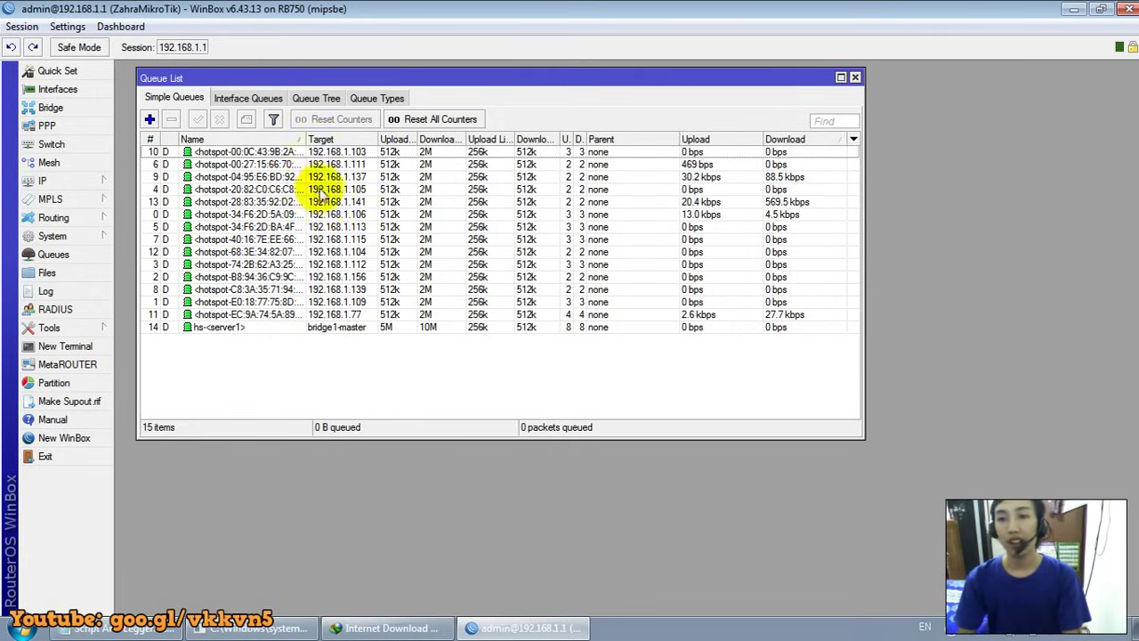
left_click(311, 96)
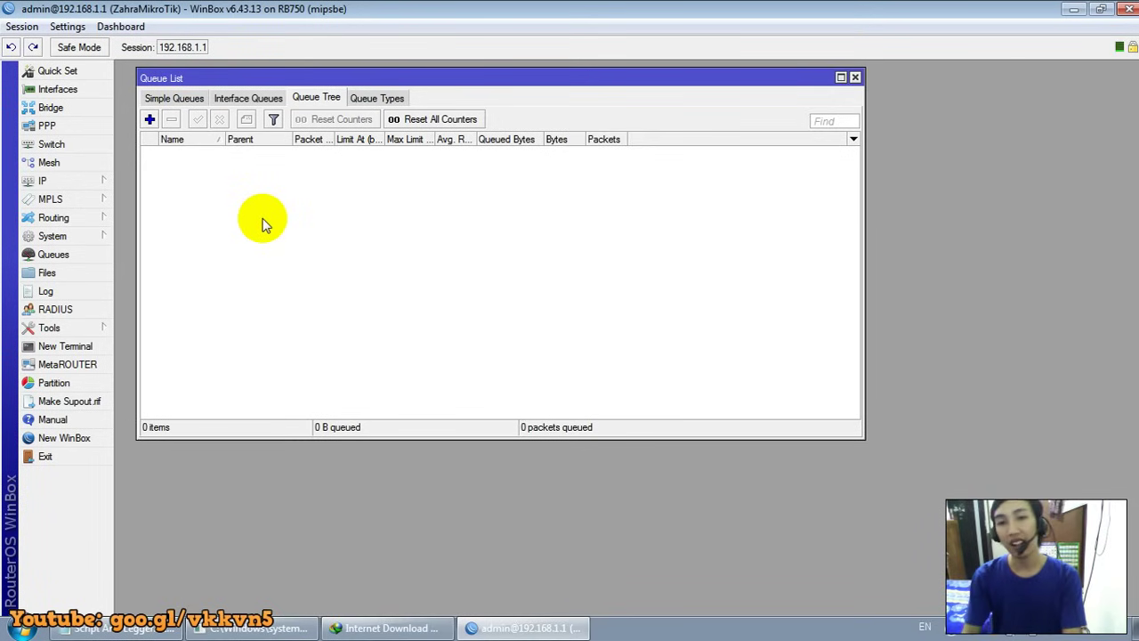
left_click(374, 97)
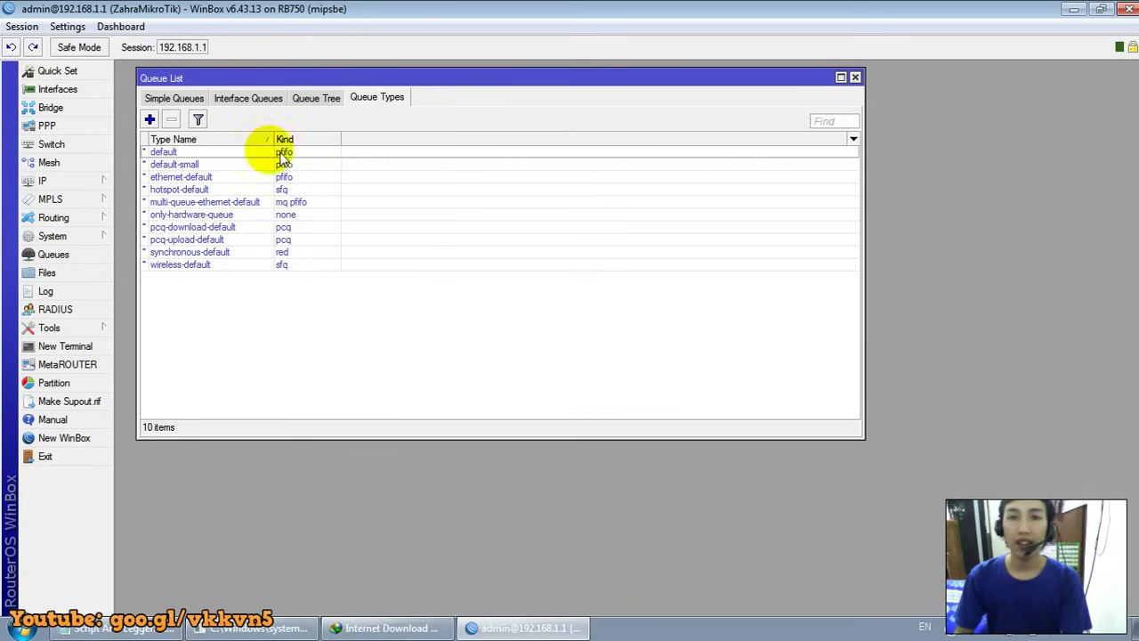
Copy the script's /queue type block again and run it in a new router terminal to add pcq-upload-bigger and pcq-download-bigger
left_click(124, 628)
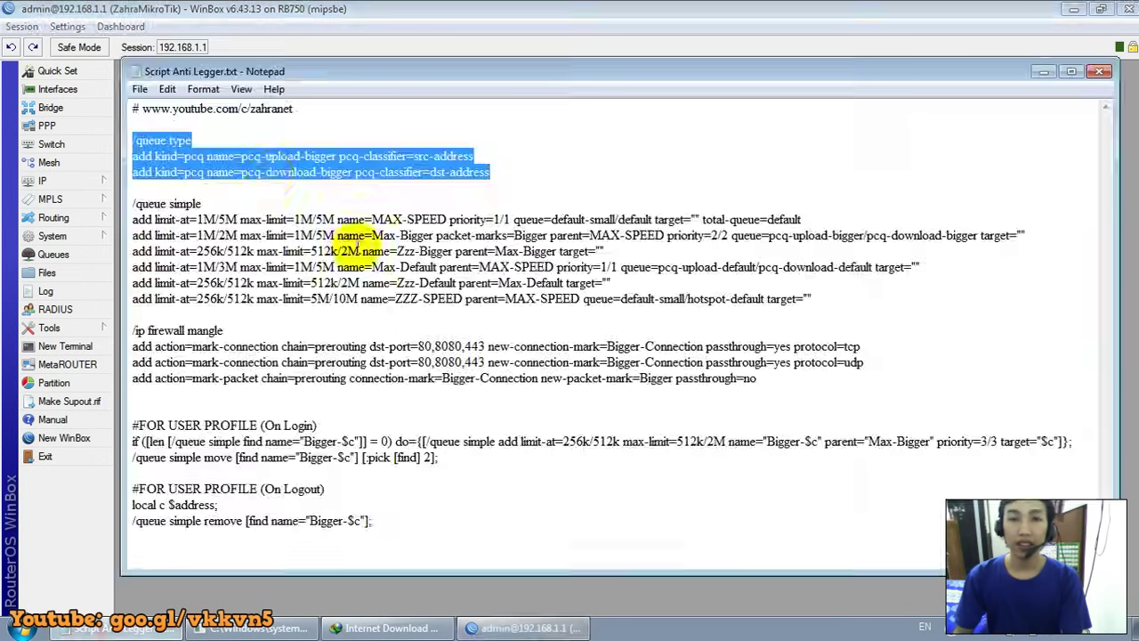
right_click(275, 169)
left_click(356, 219)
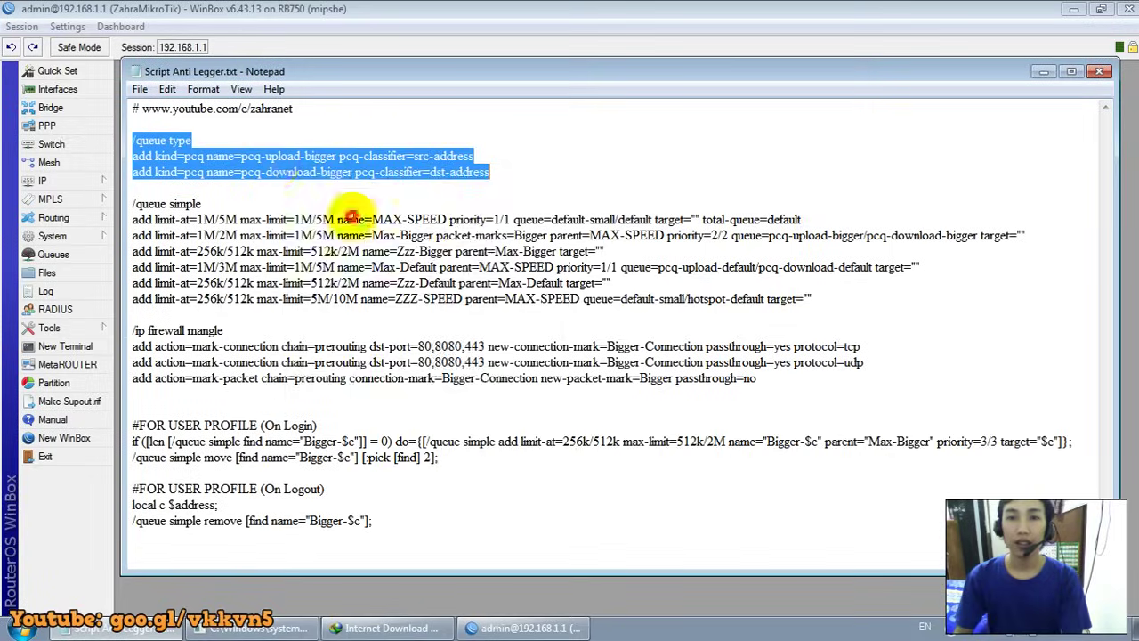
left_click(418, 22)
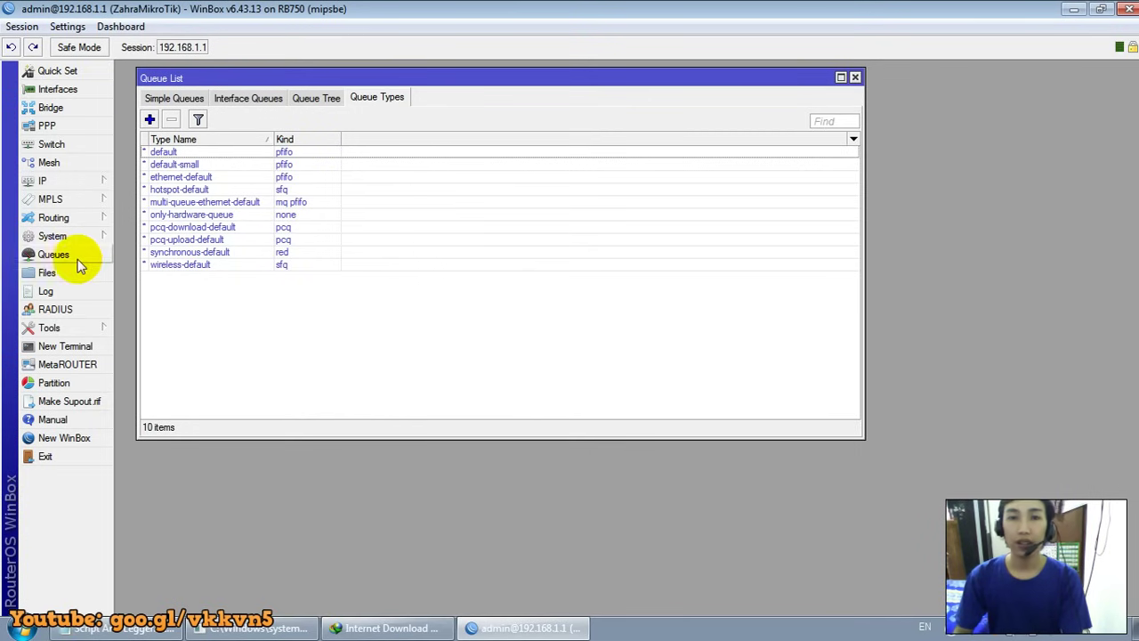
left_click(67, 346)
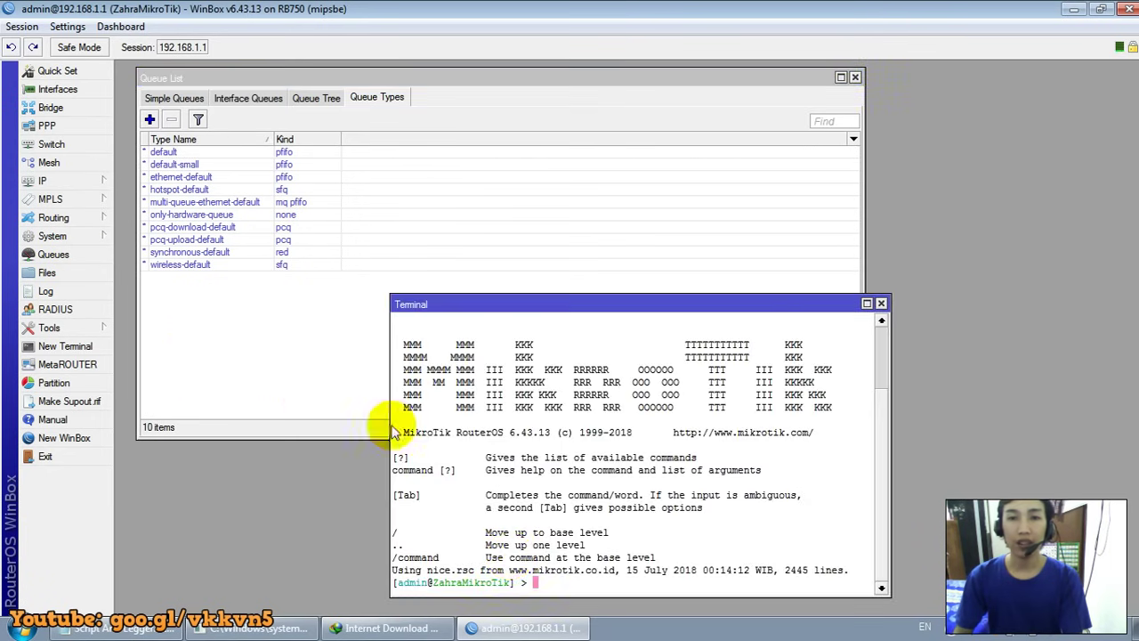
right_click(552, 580)
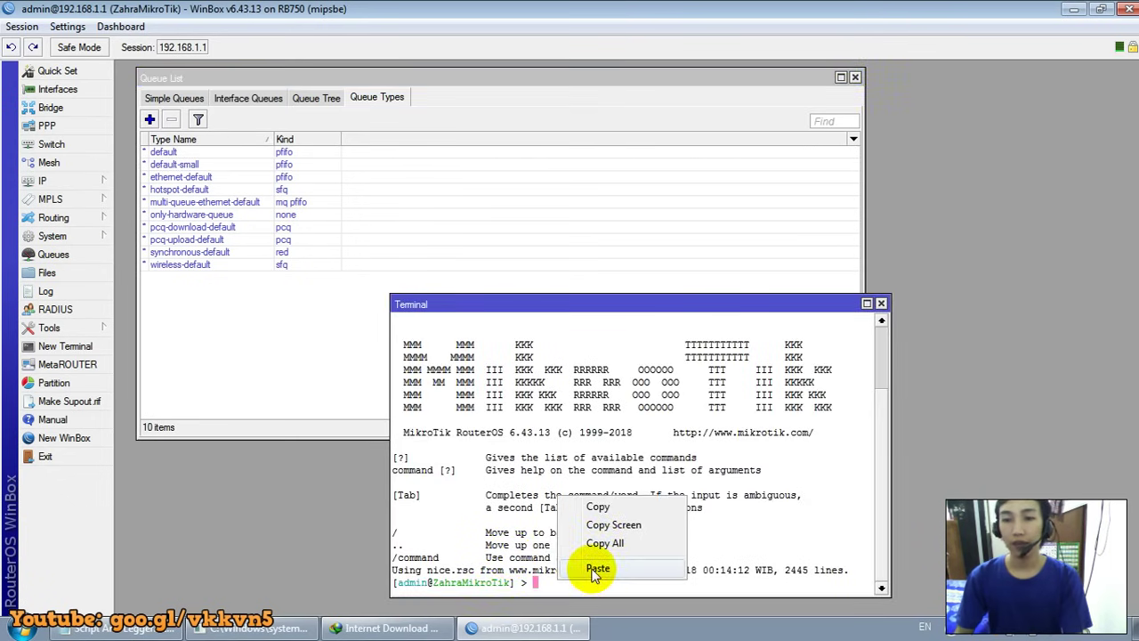
left_click(597, 569)
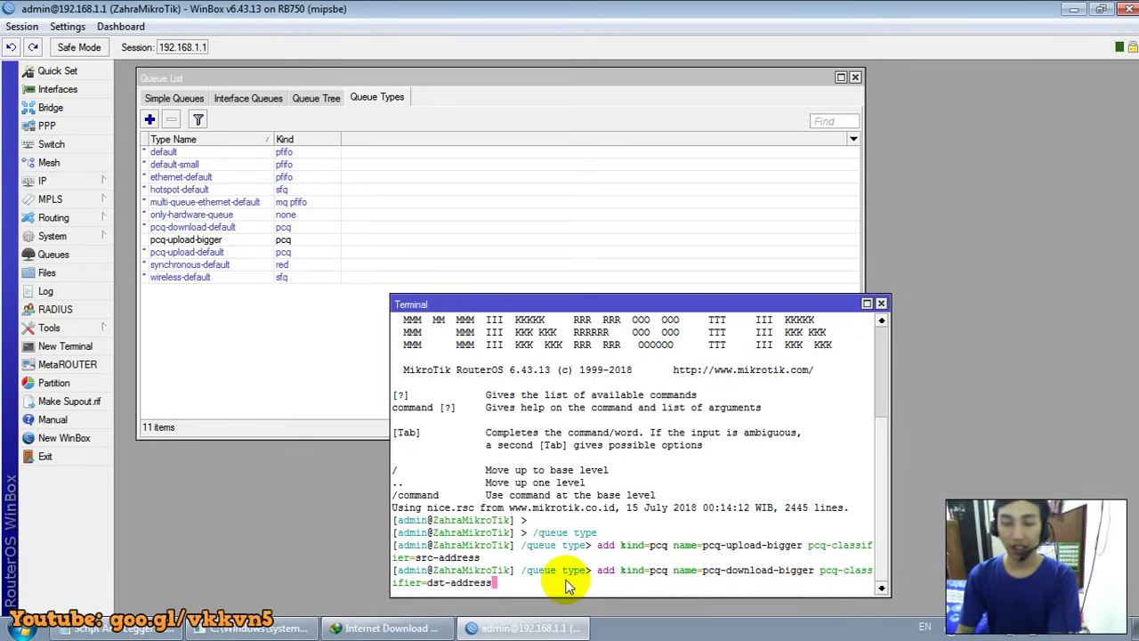
key("Return")
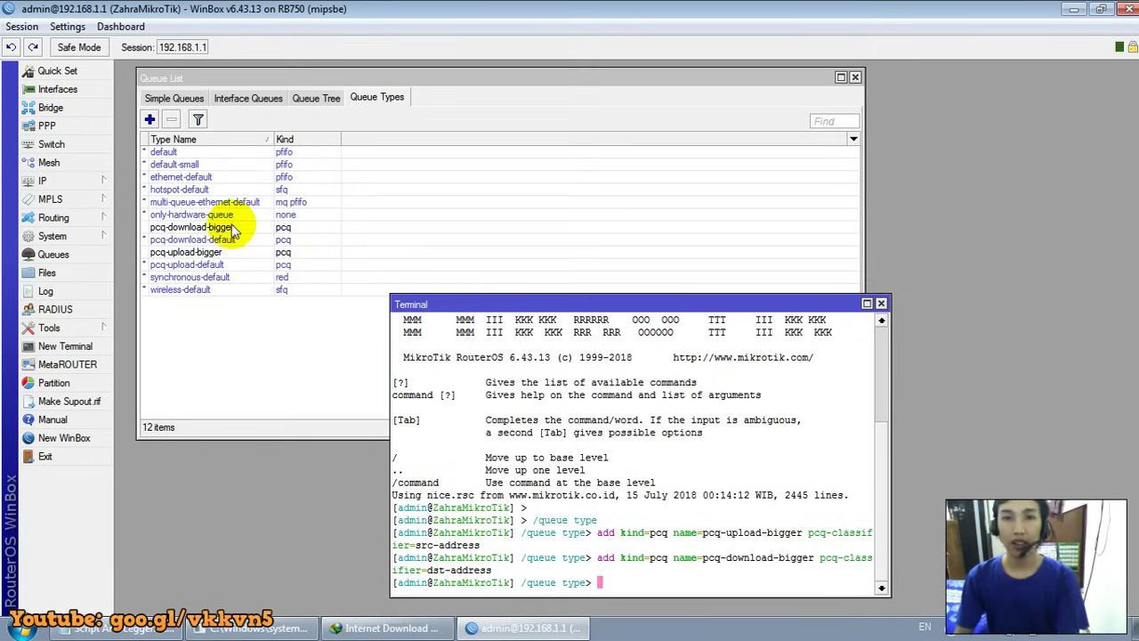
Check the pcq-download-bigger and pcq-upload-bigger entries in the queue types and close the terminal
left_click(235, 228)
left_click(237, 253)
left_click(239, 228)
left_click(241, 254)
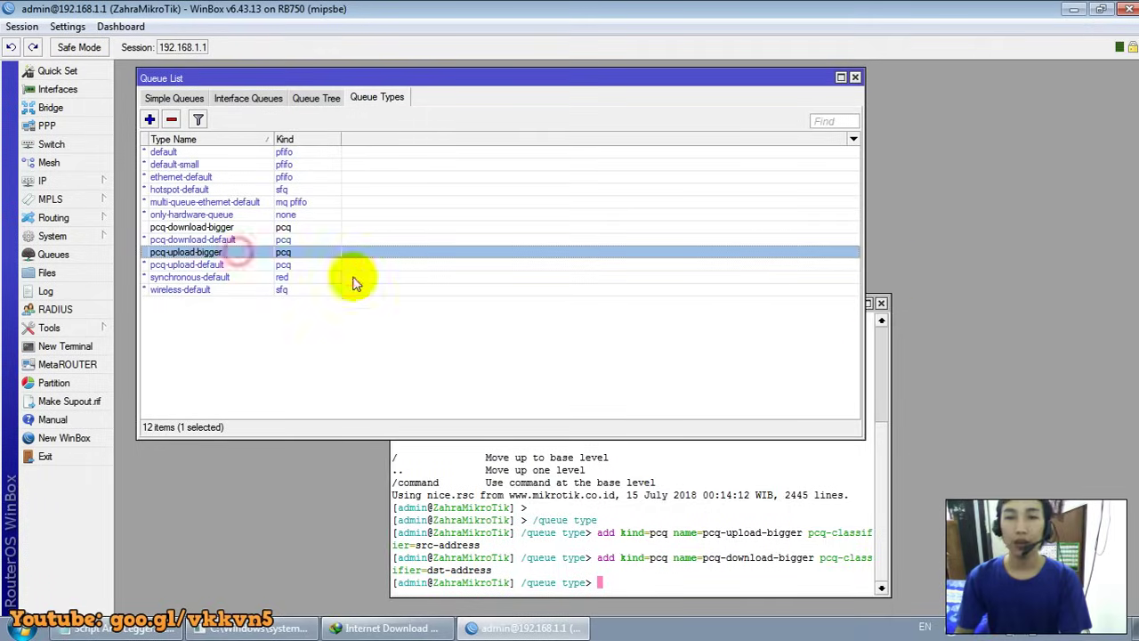
left_click(881, 305)
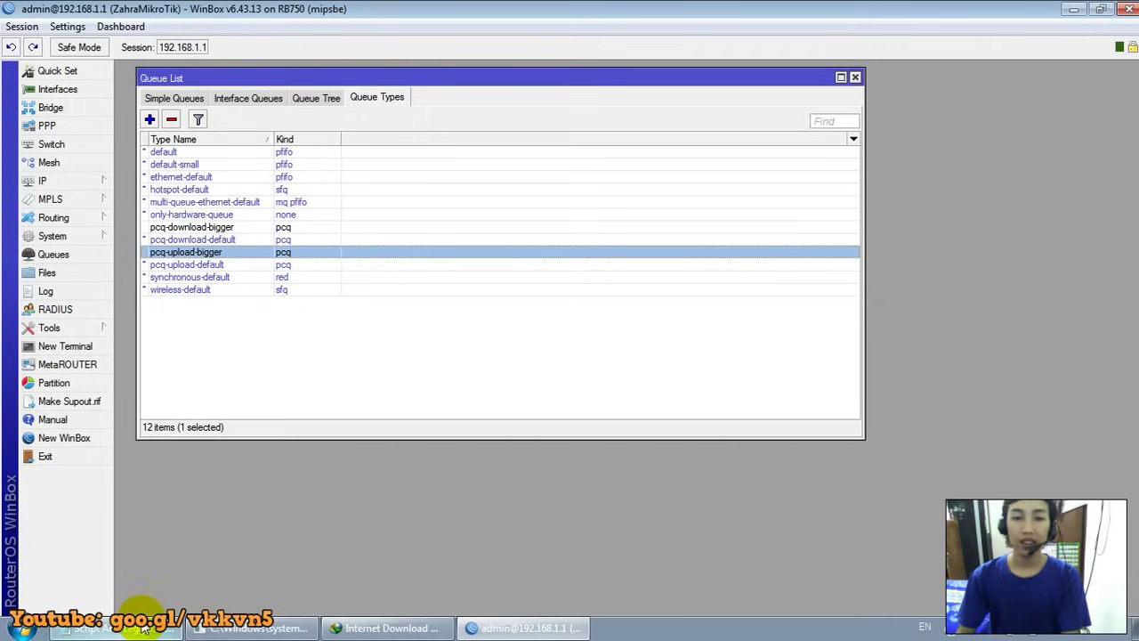
Return to the Notepad script and copy the /queue simple block, from its heading through the ZZZ-SPEED line
left_click(316, 98)
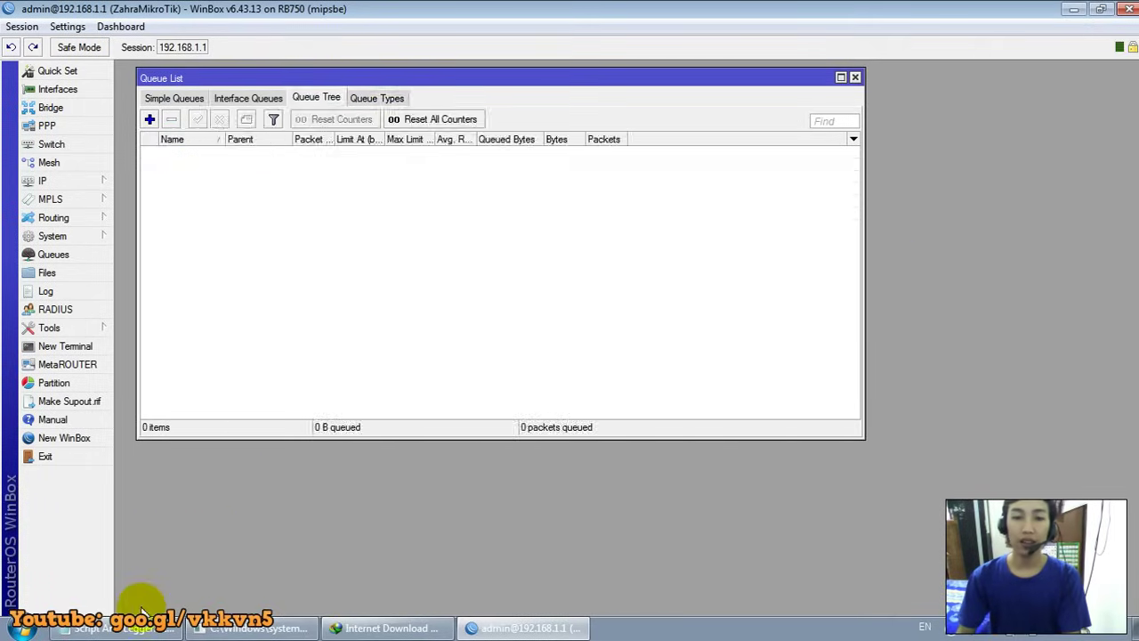
left_click(115, 627)
left_click(168, 204)
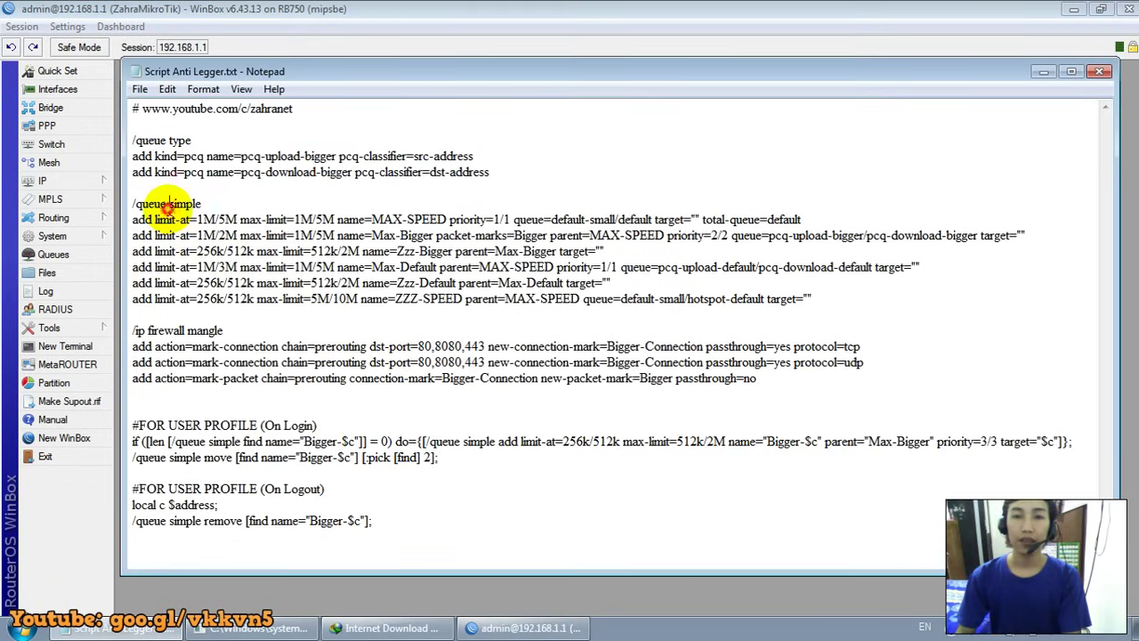
left_click_drag(134, 204, 812, 300)
right_click(342, 238)
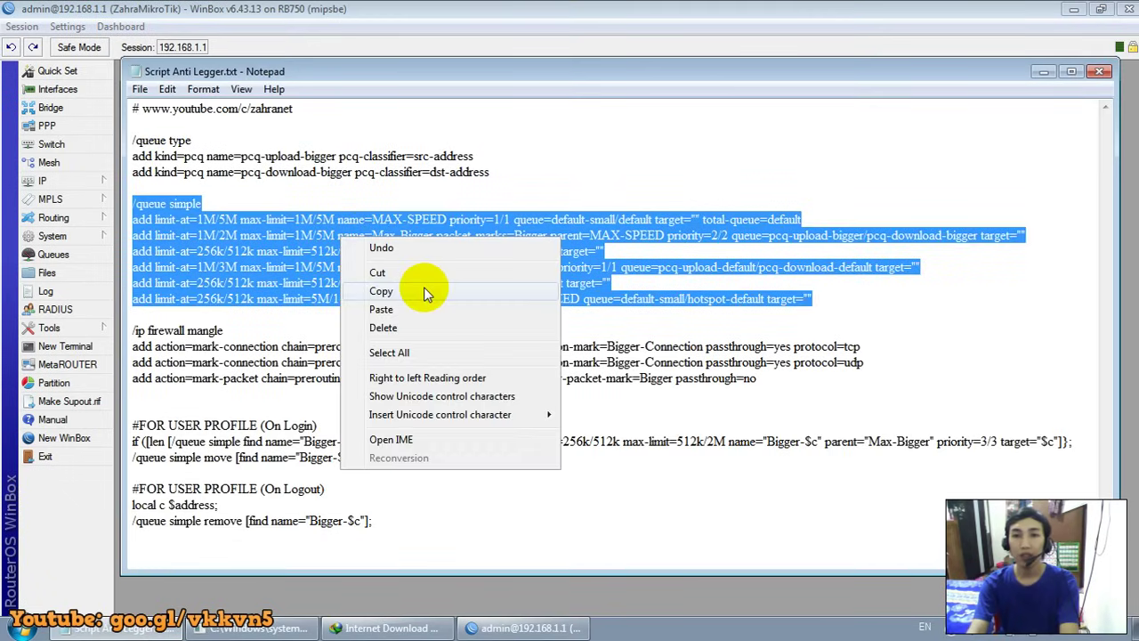
left_click(423, 291)
Return to the simple queues in WinBox, run the copied /queue simple block in a new terminal to add MAX-SPEED through ZZZ-SPEED, and close the terminal
left_click(532, 23)
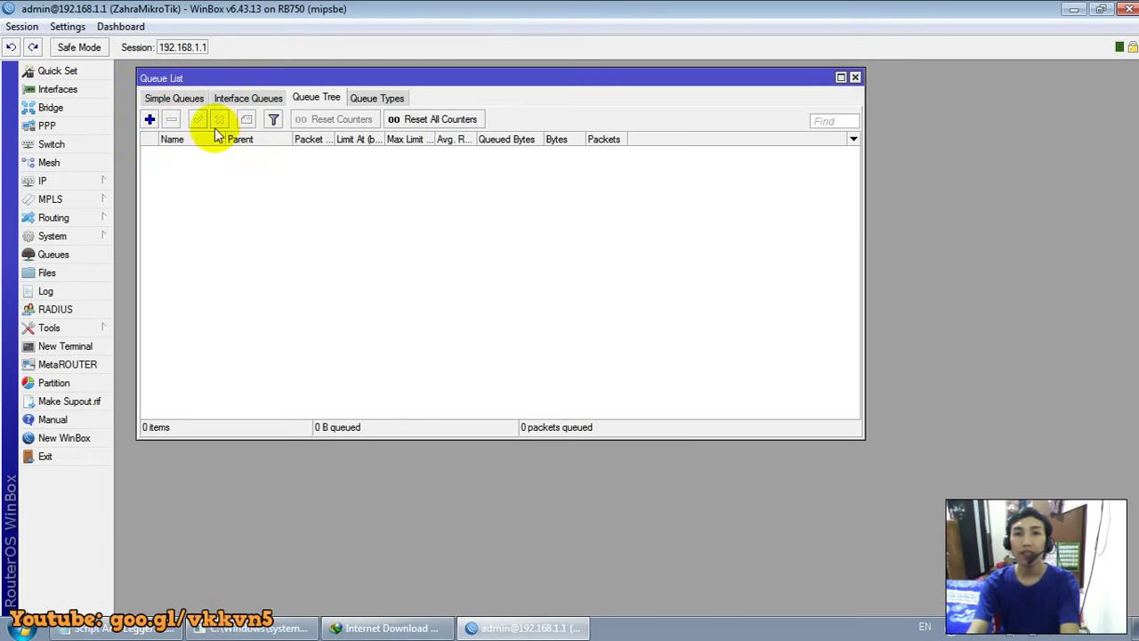
left_click(181, 100)
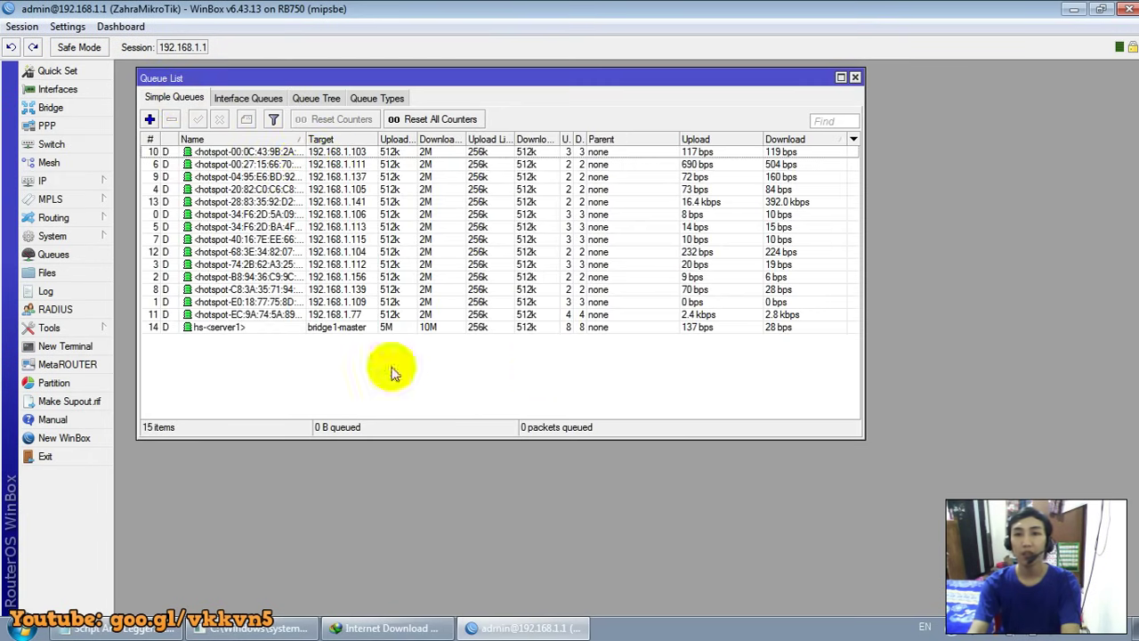
left_click(105, 349)
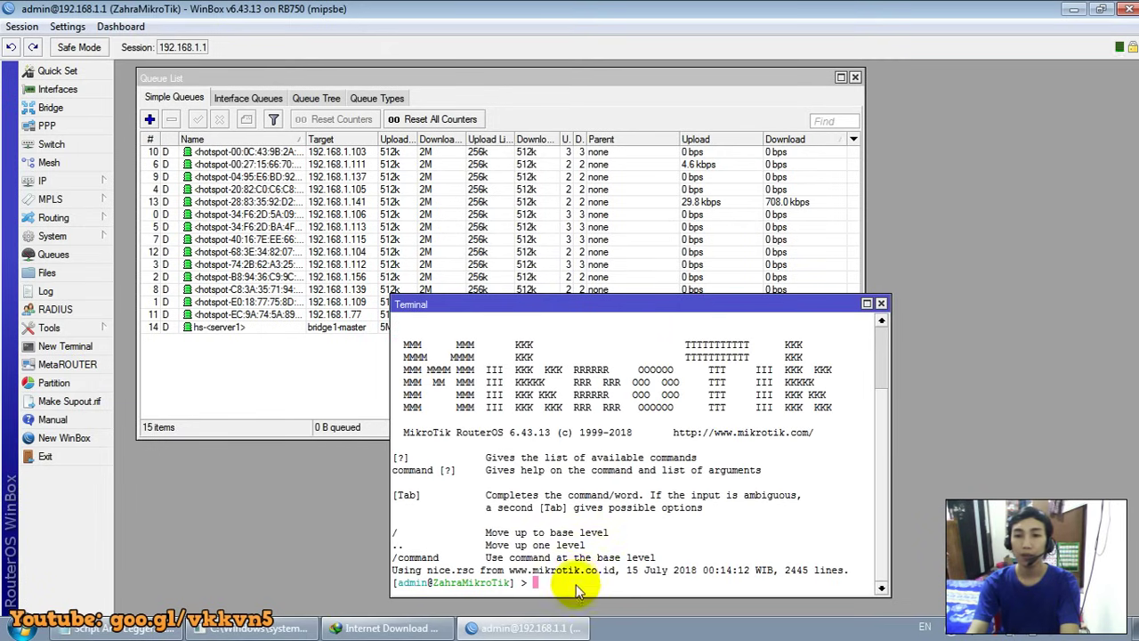
right_click(585, 583)
left_click(614, 571)
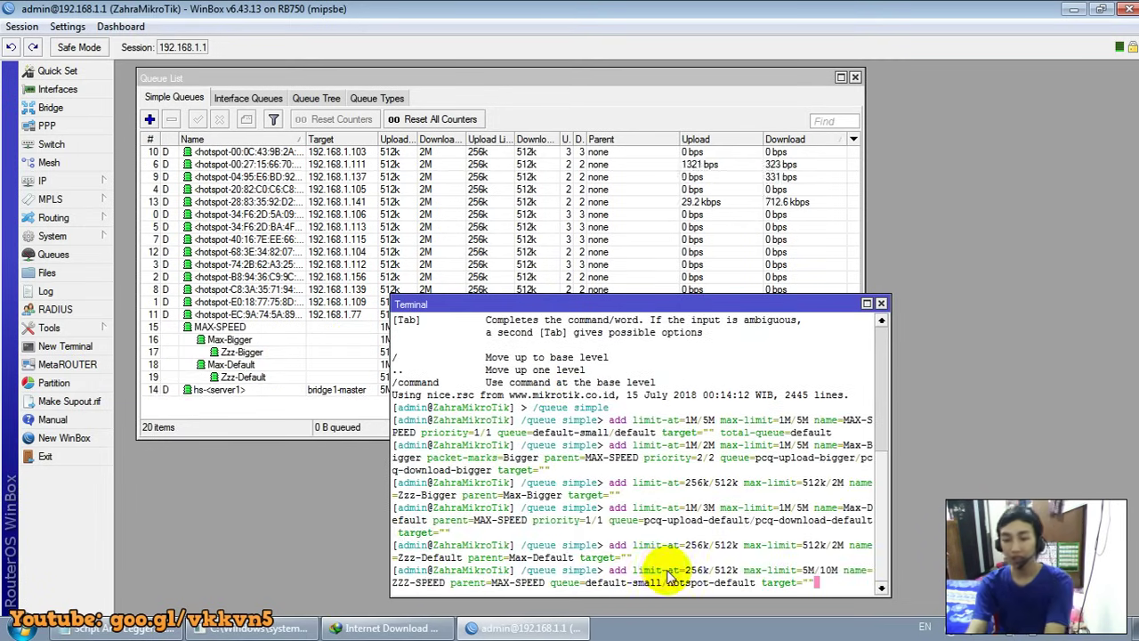
key("Return")
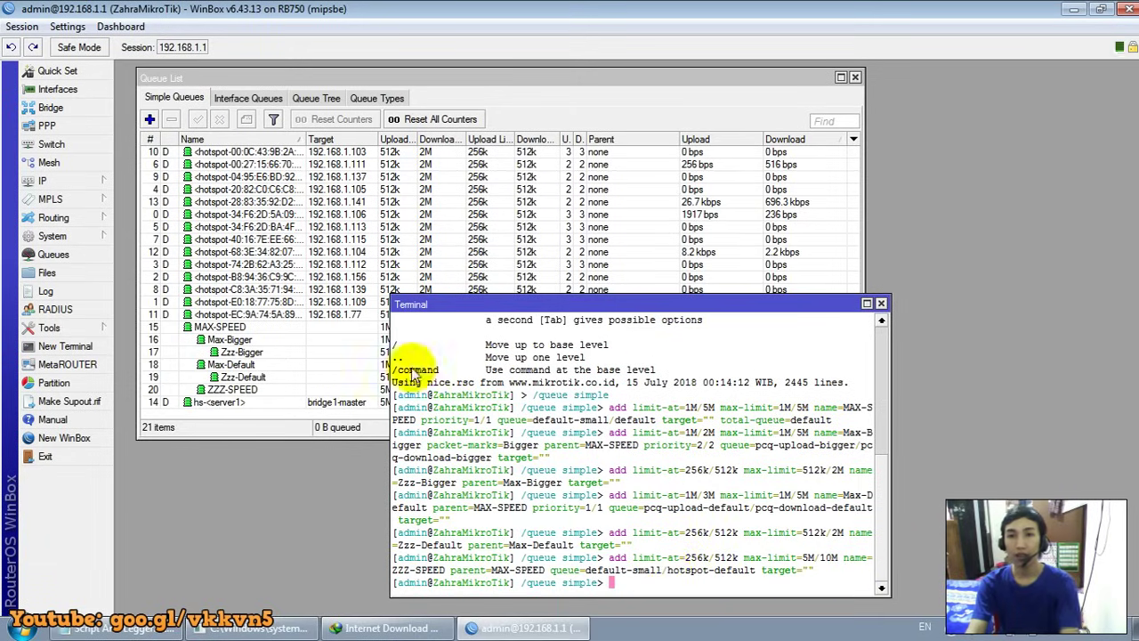
left_click(881, 304)
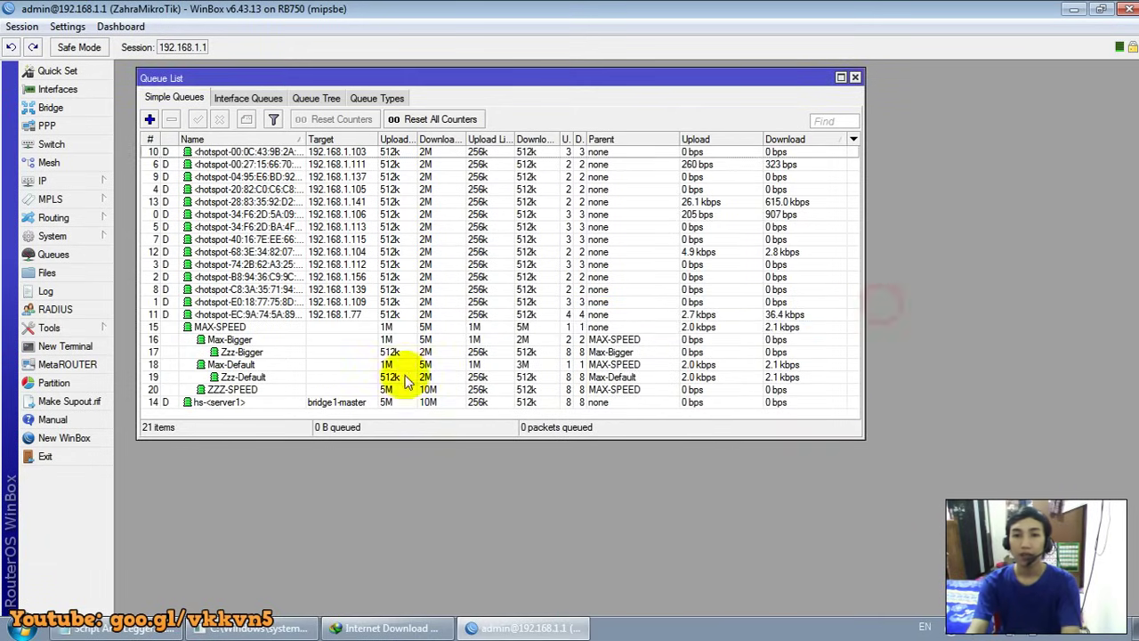
Sort the simple queues by number and move the six new queues, MAX-SPEED through ZZZ-SPEED, above the hs-<server1> queue
left_click(224, 327)
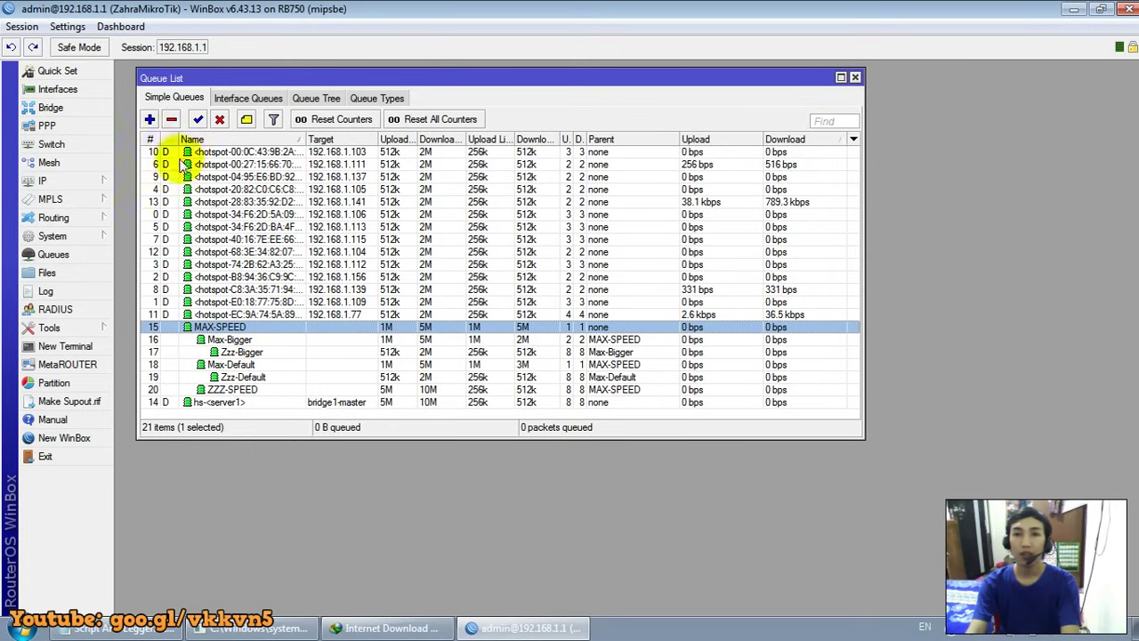
left_click(151, 140)
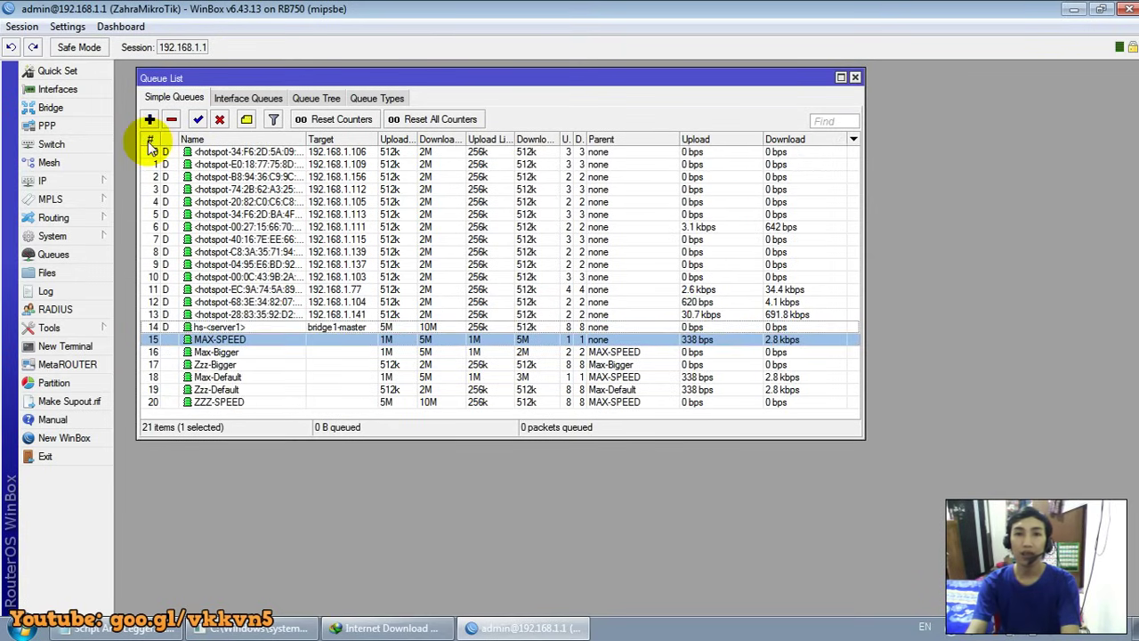
left_click(150, 141)
left_click(150, 141)
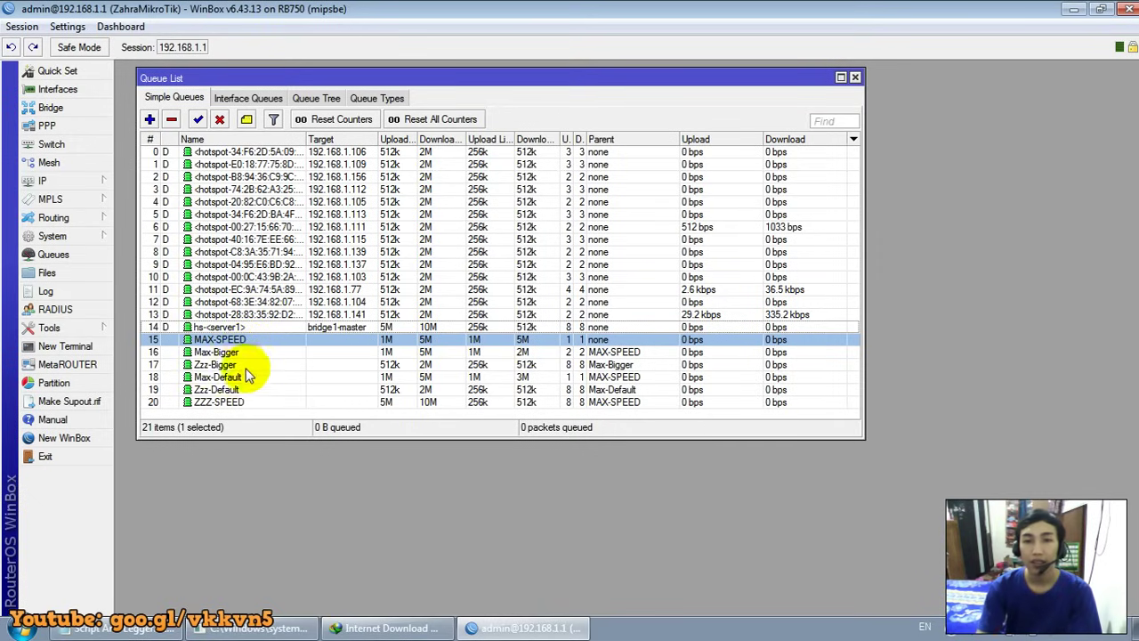
left_click(238, 403, "shift")
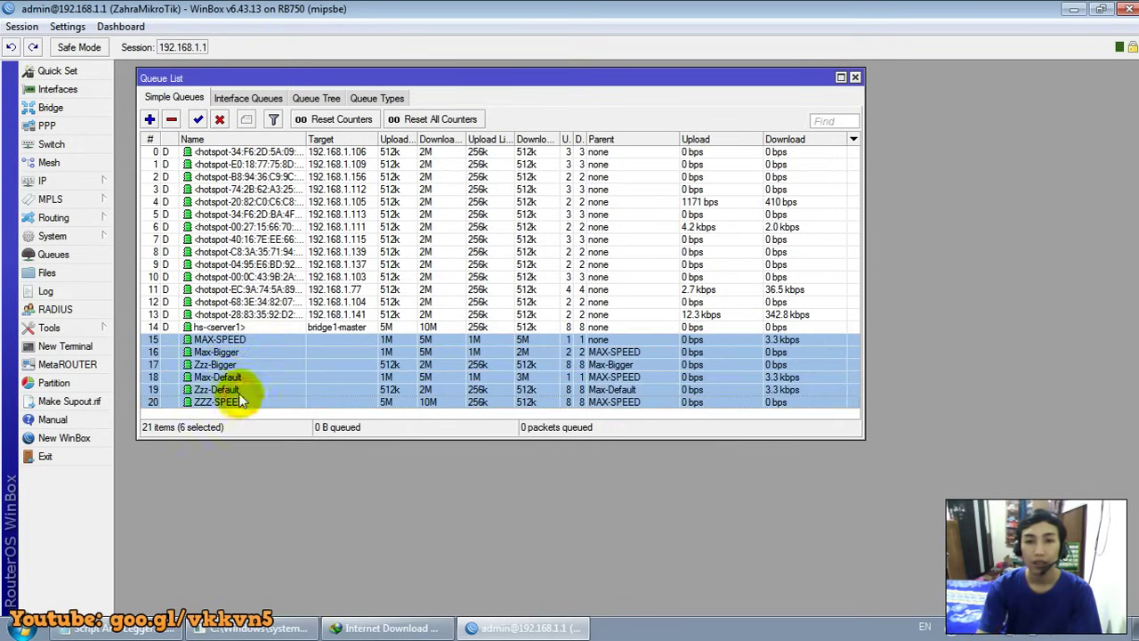
left_click(216, 328)
left_click(239, 341)
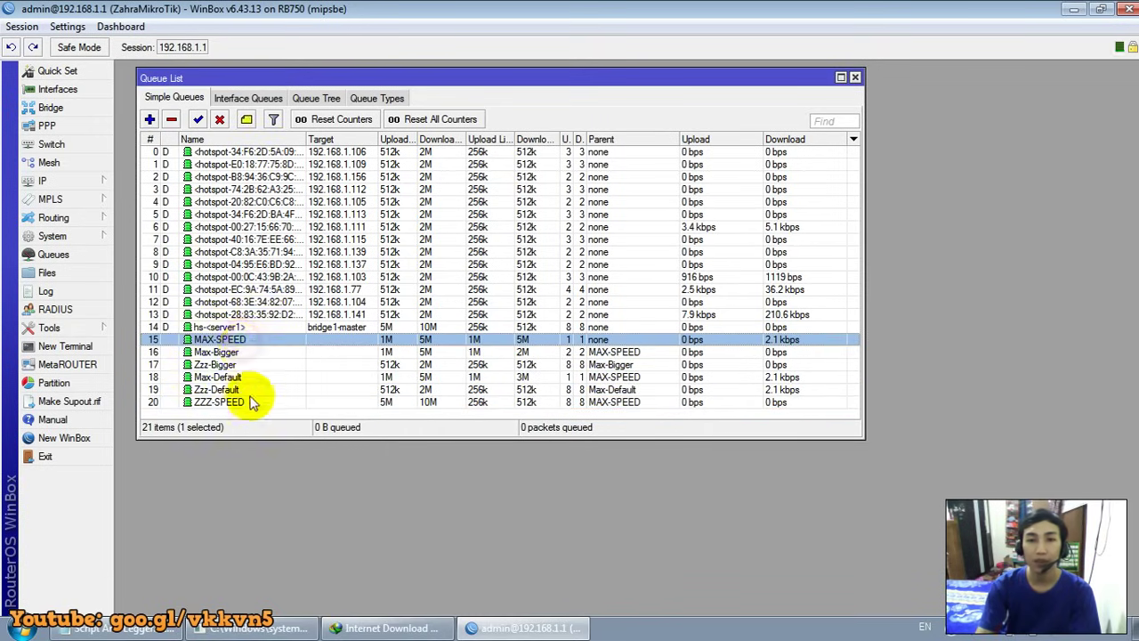
left_click(248, 402, "shift")
left_click_drag(221, 346, 224, 328)
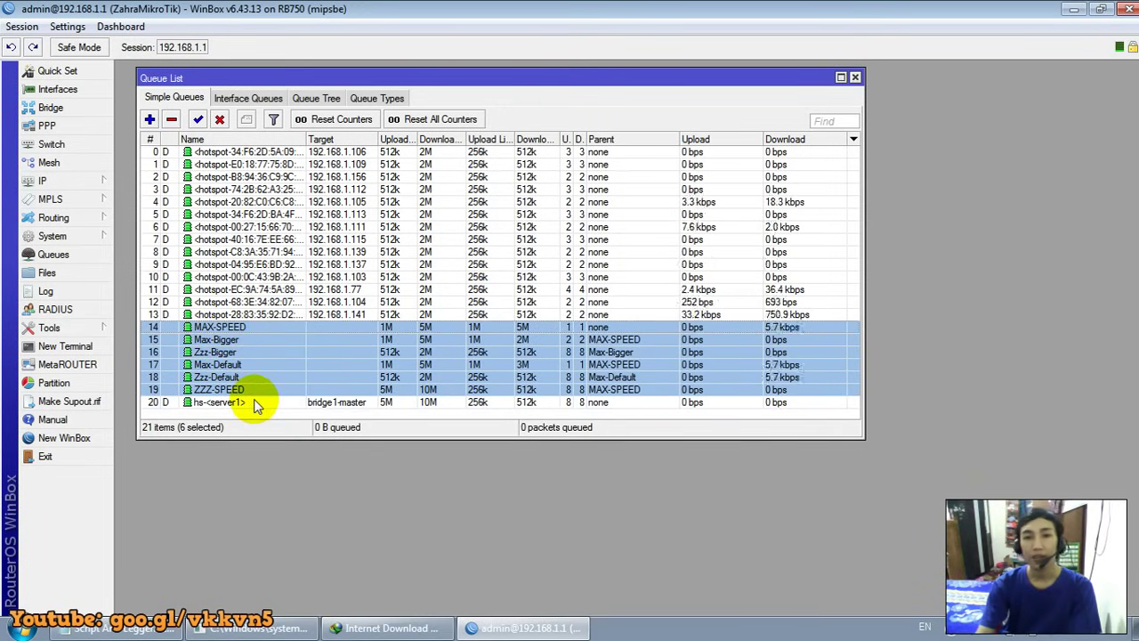
left_click(334, 331)
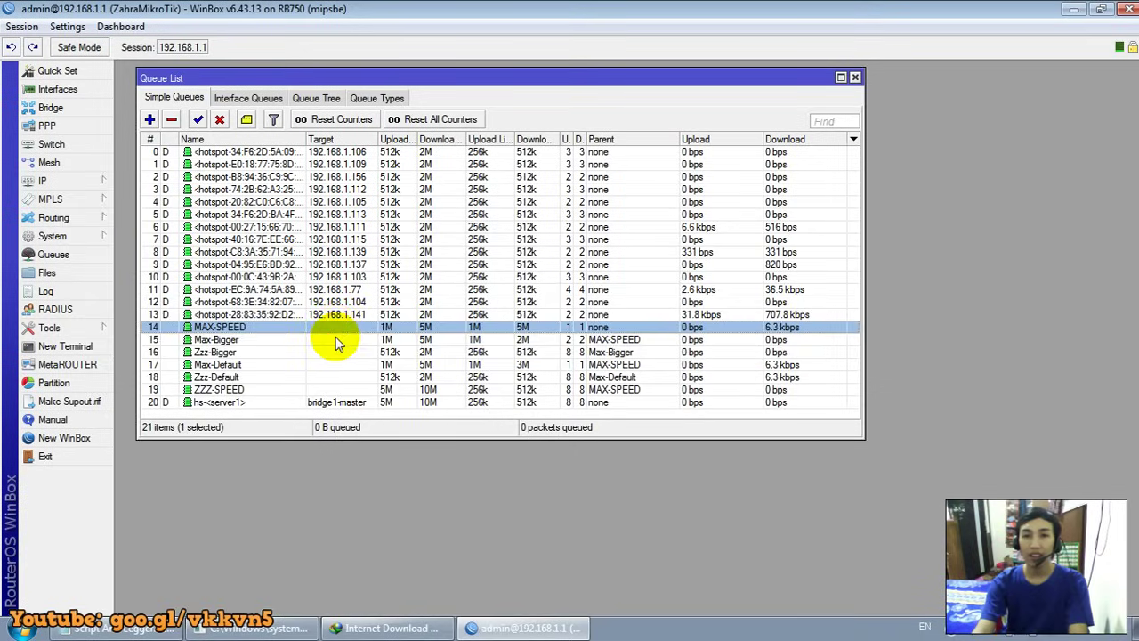
double_click(256, 327)
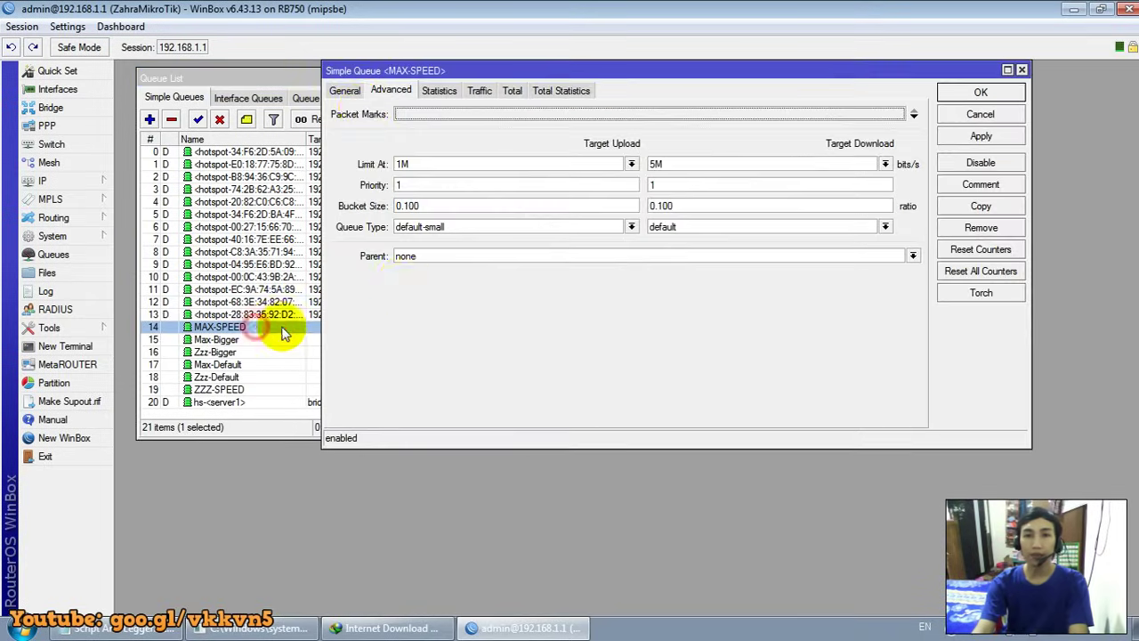
left_click(345, 92)
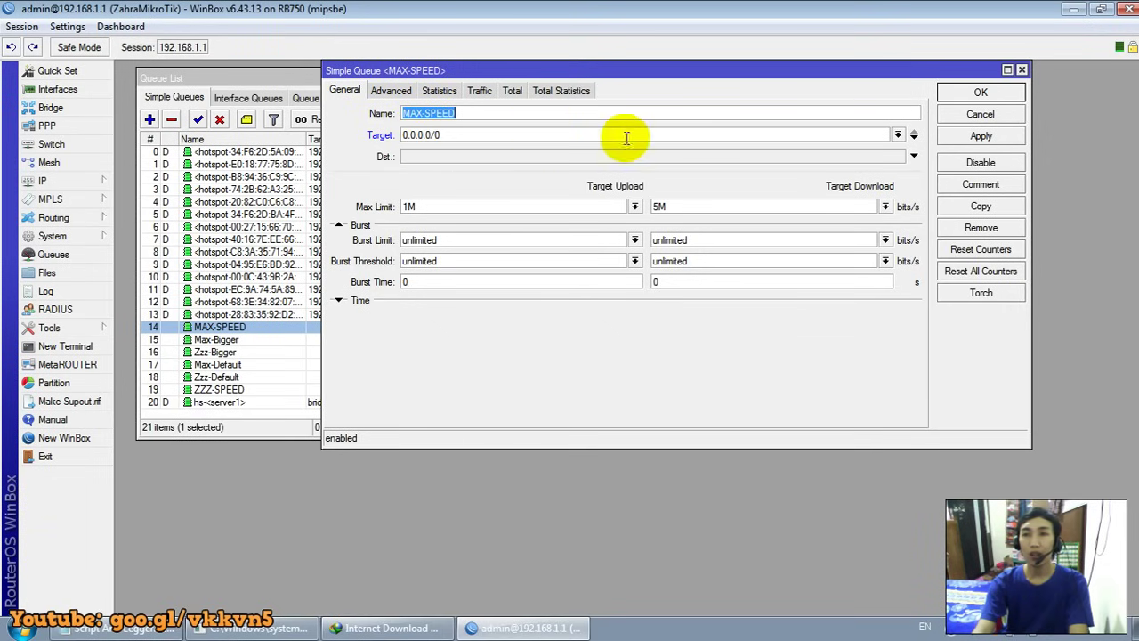
left_click(965, 117)
Set the target of the MAX-SPEED, Max-Bigger and Zzz-Bigger queues to 0.0.0.0/0
double_click(359, 326)
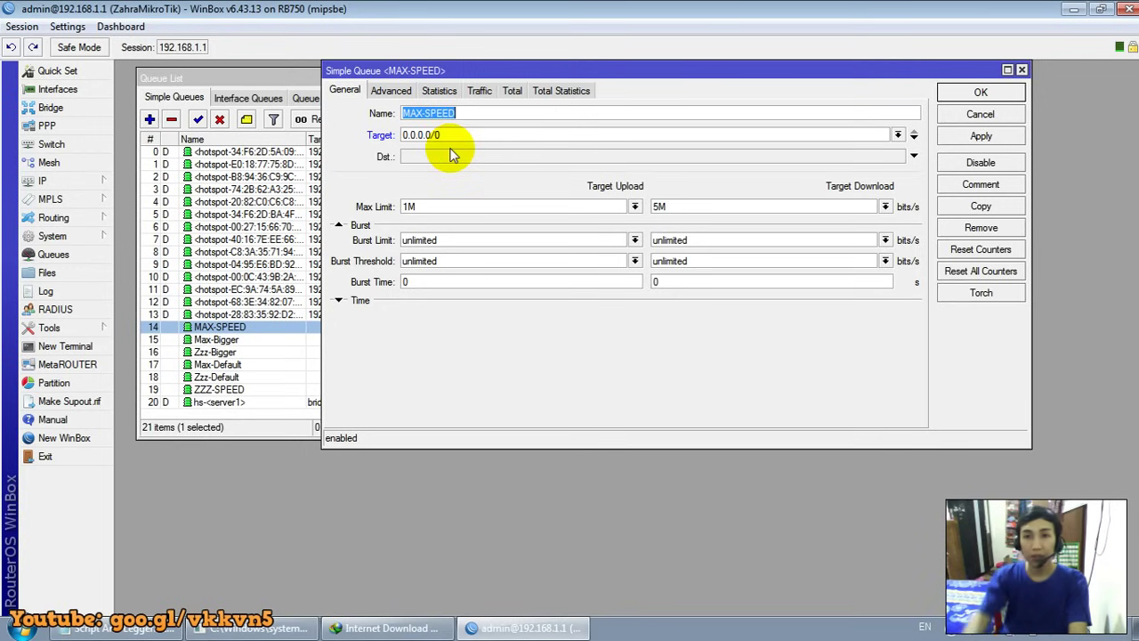
left_click(952, 93)
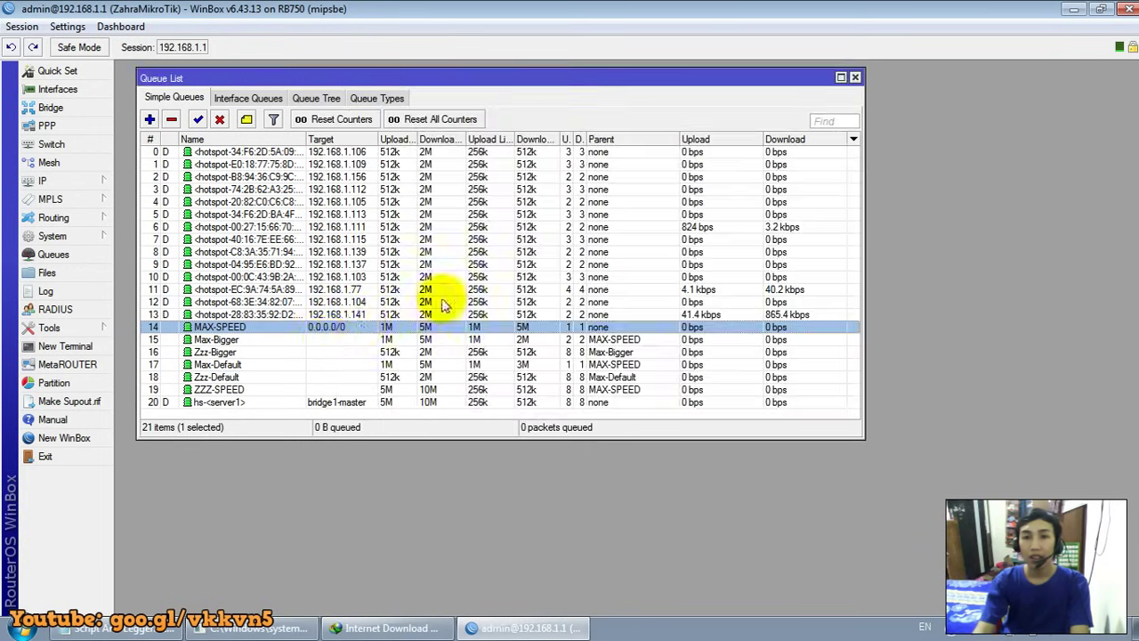
double_click(325, 342)
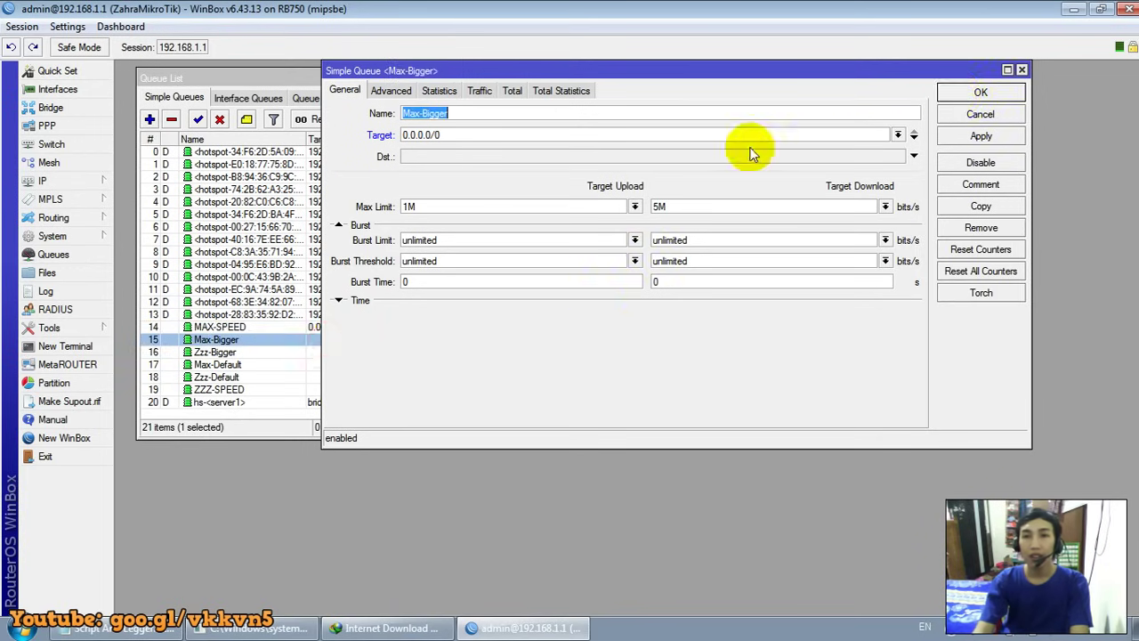
left_click(982, 94)
double_click(361, 353)
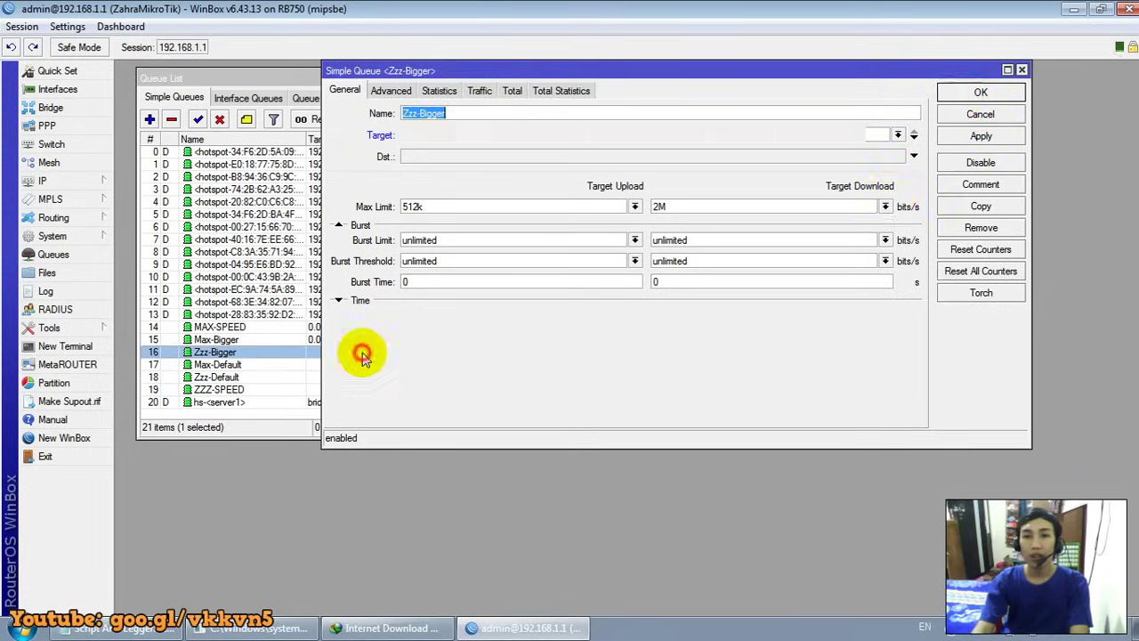
left_click(963, 98)
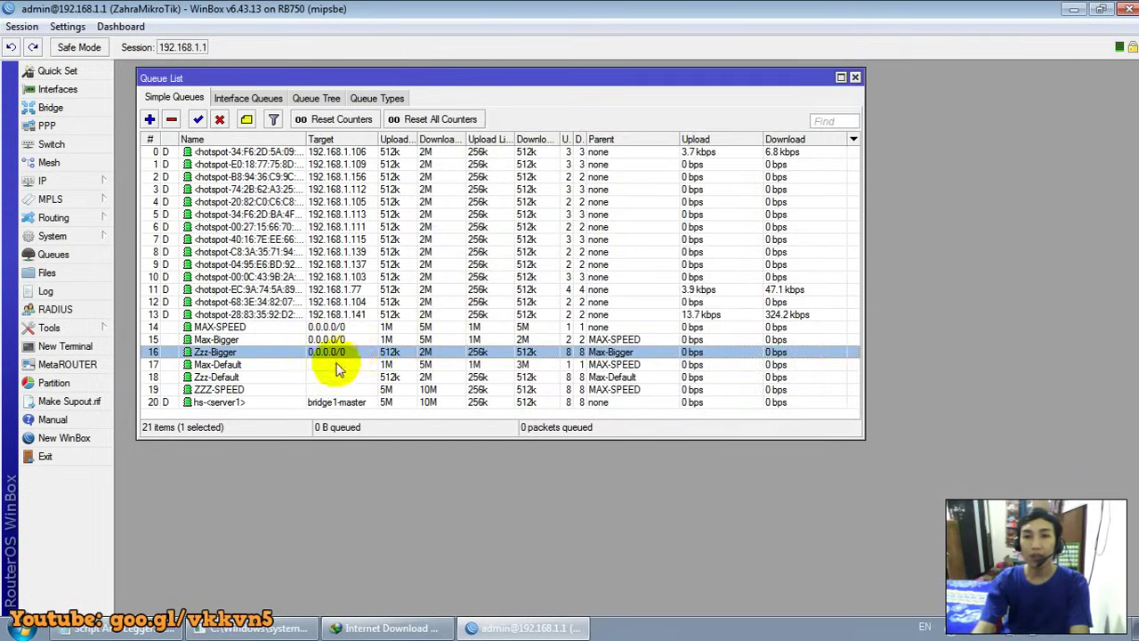
Set the target of the Max-Default, Zzz-Default and ZZZ-SPEED queues to 0.0.0.0/0
double_click(324, 364)
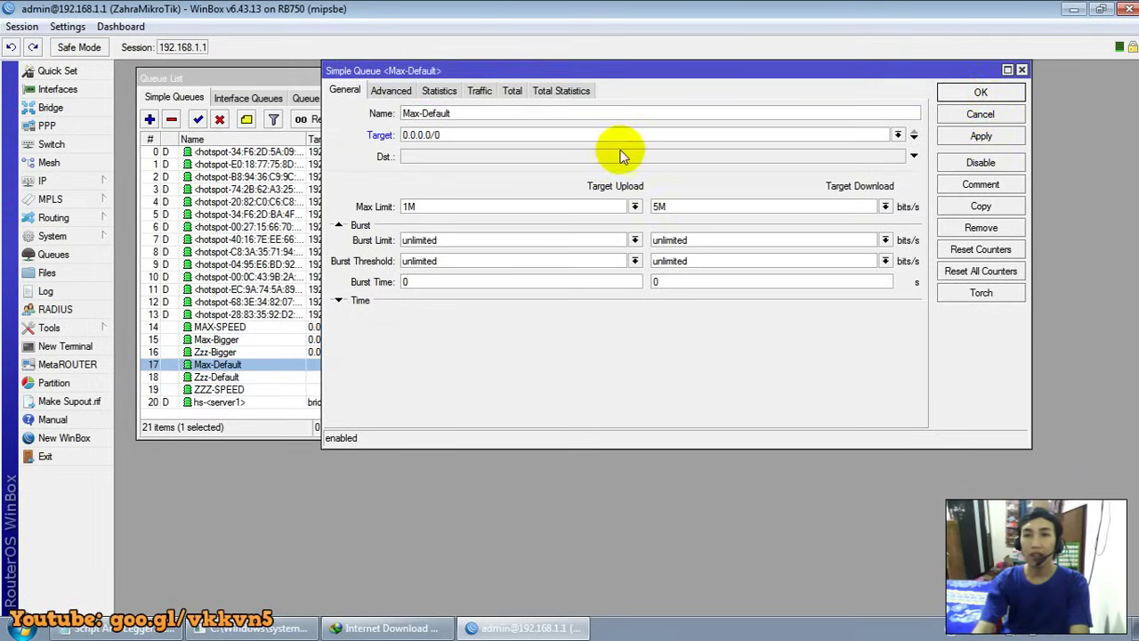
left_click(955, 97)
double_click(356, 378)
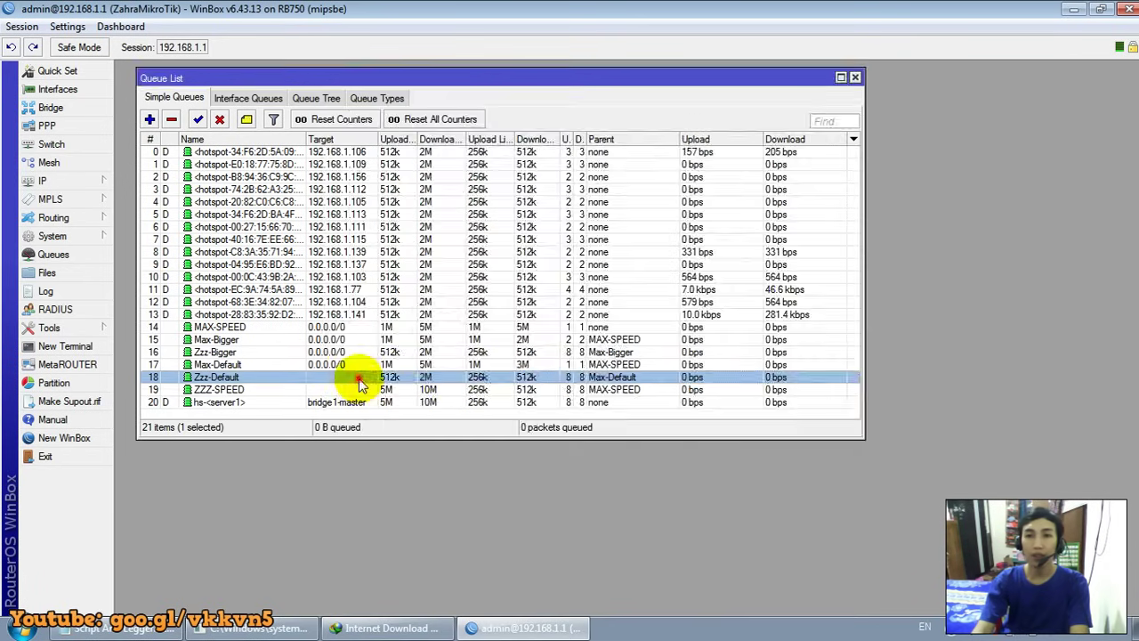
left_click(963, 98)
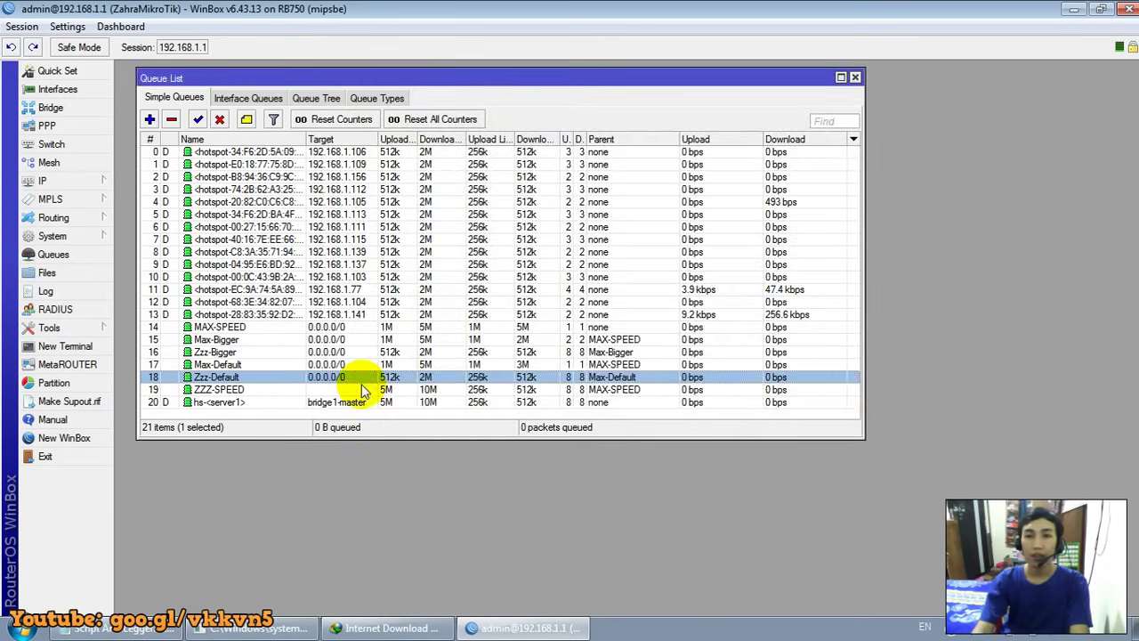
double_click(294, 389)
left_click(950, 92)
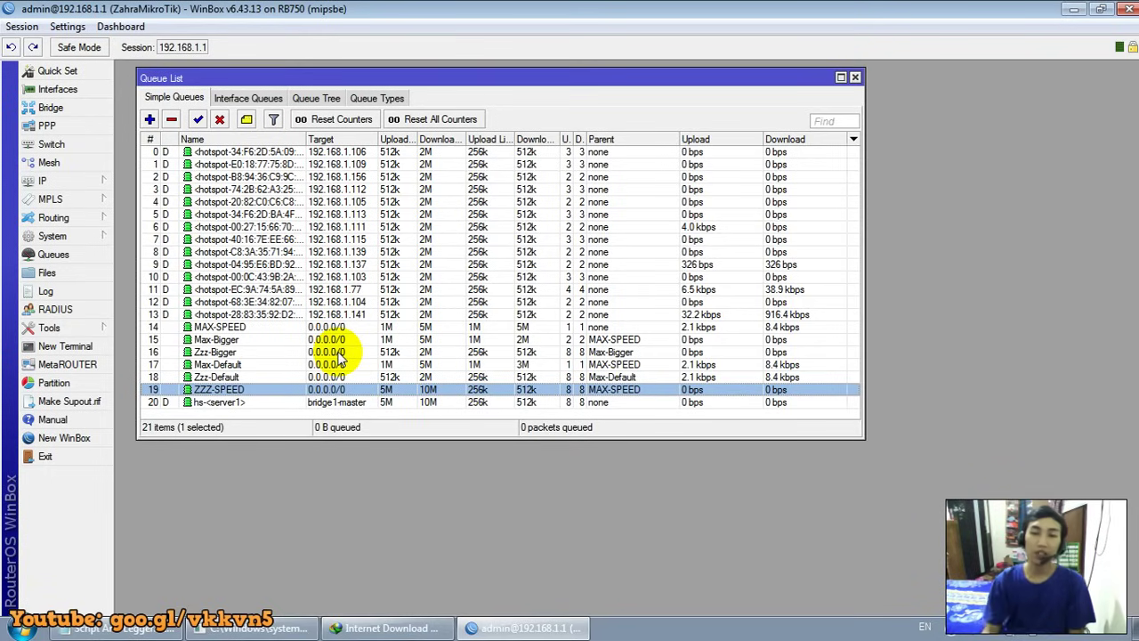
Change the target of the MAX-SPEED queue to the bridge1-master interface
left_click(325, 327)
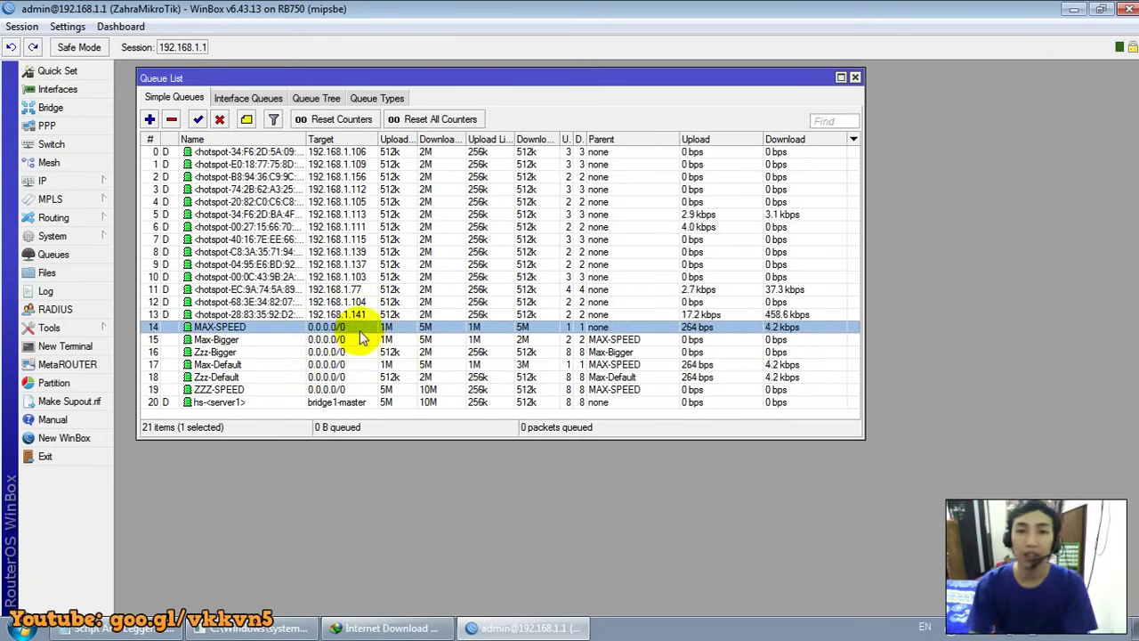
double_click(362, 333)
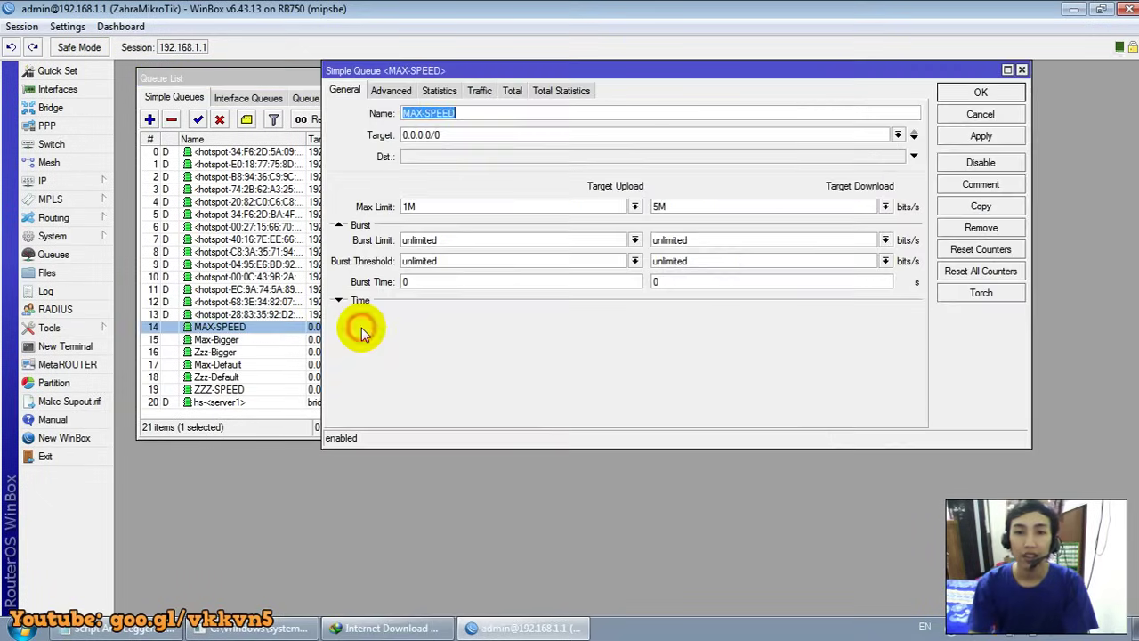
left_click(898, 136)
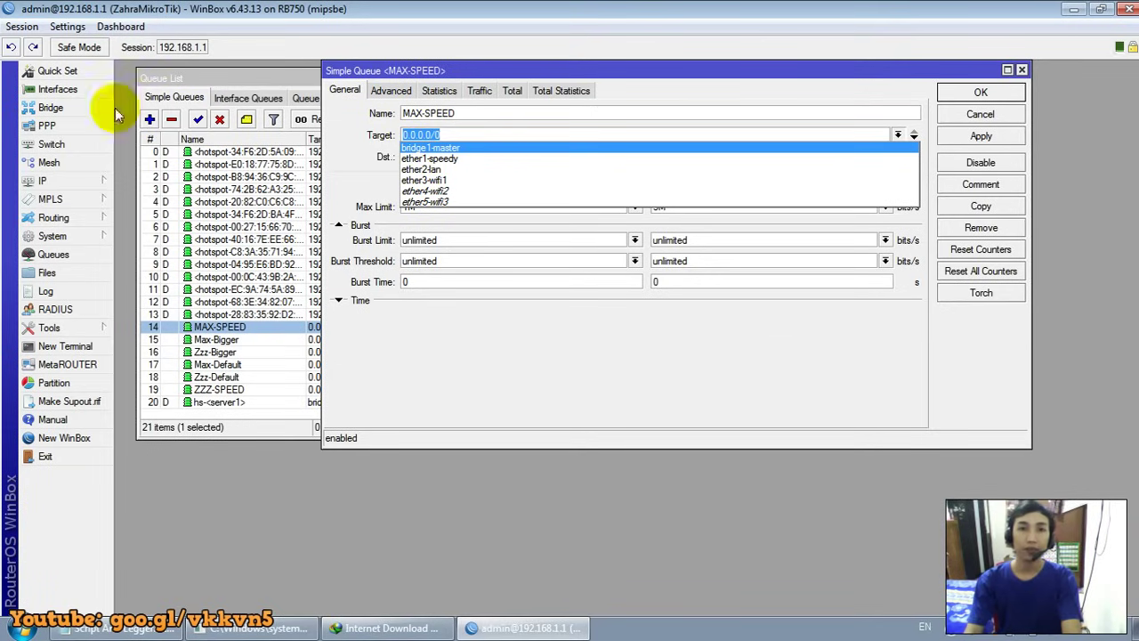
left_click(464, 149)
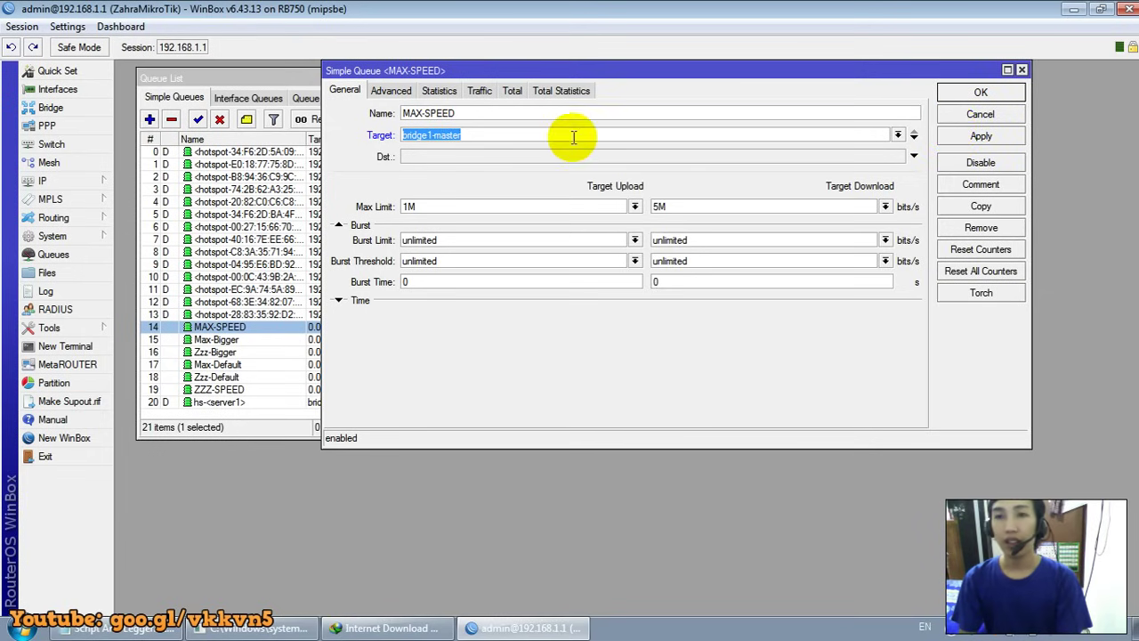
key("Escape")
Change the target of the Max-Bigger and Zzz-Bigger queues to bridge1-master
double_click(356, 339)
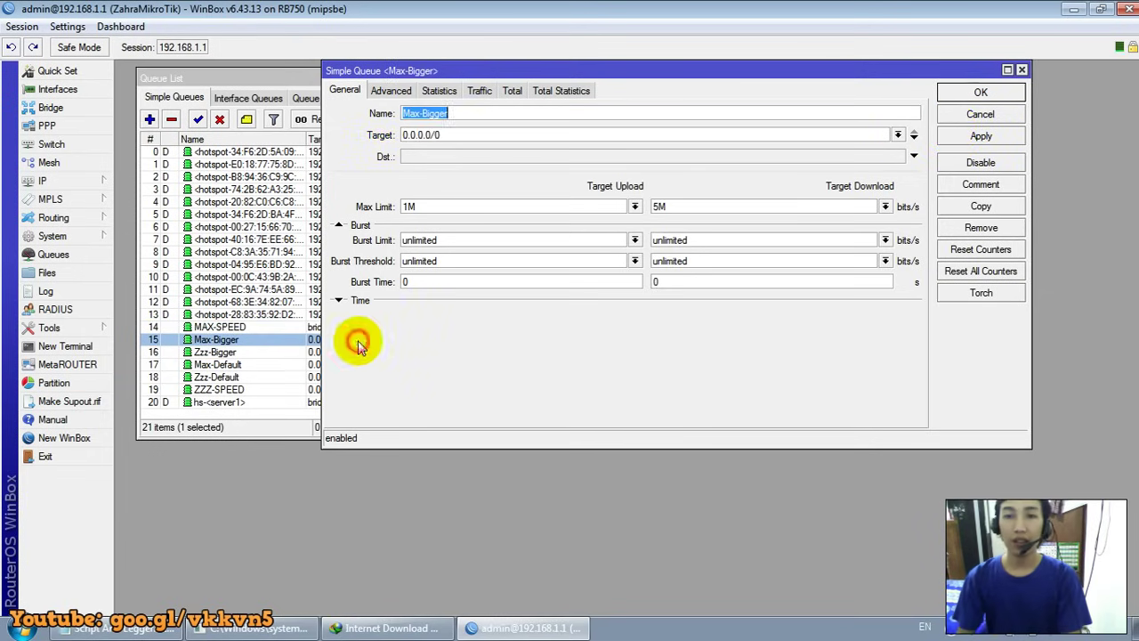
left_click(896, 133)
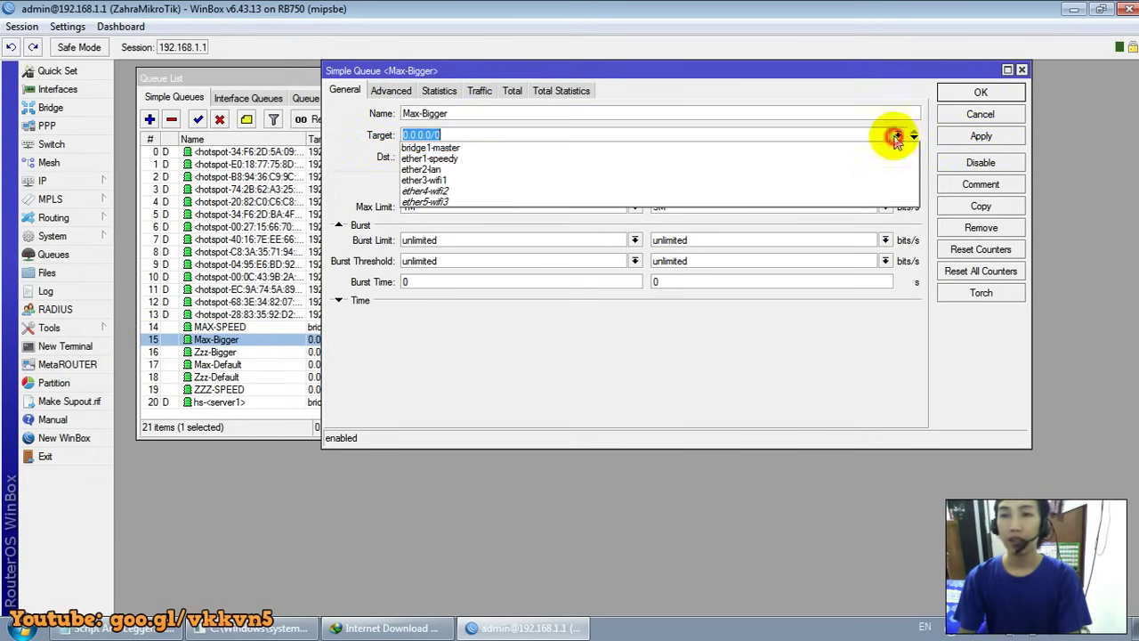
left_click(850, 155)
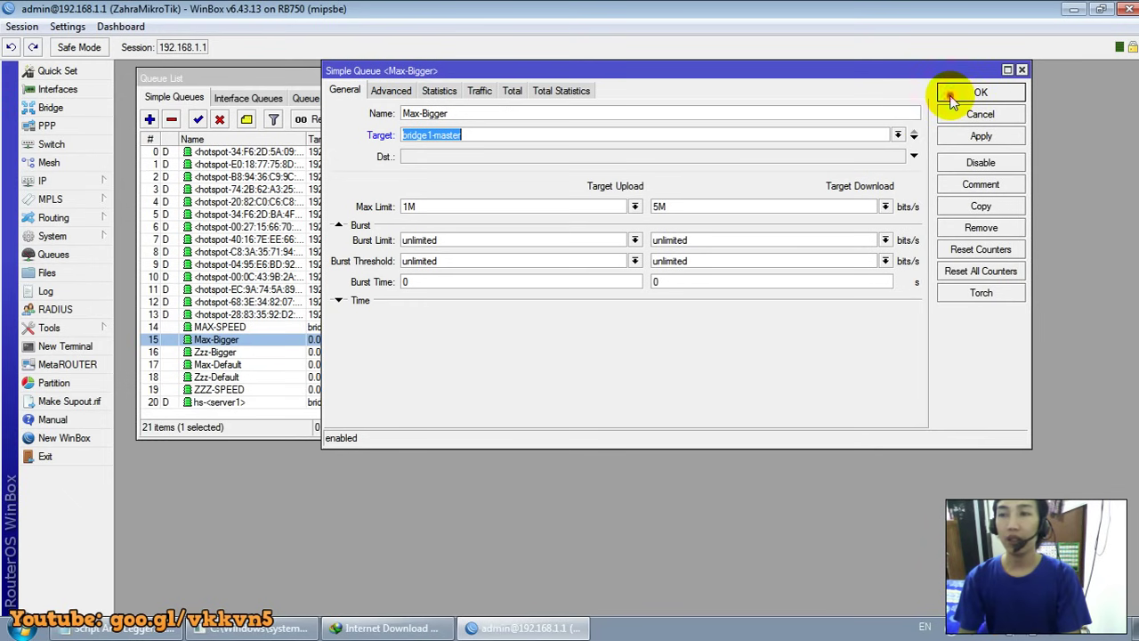
left_click(979, 93)
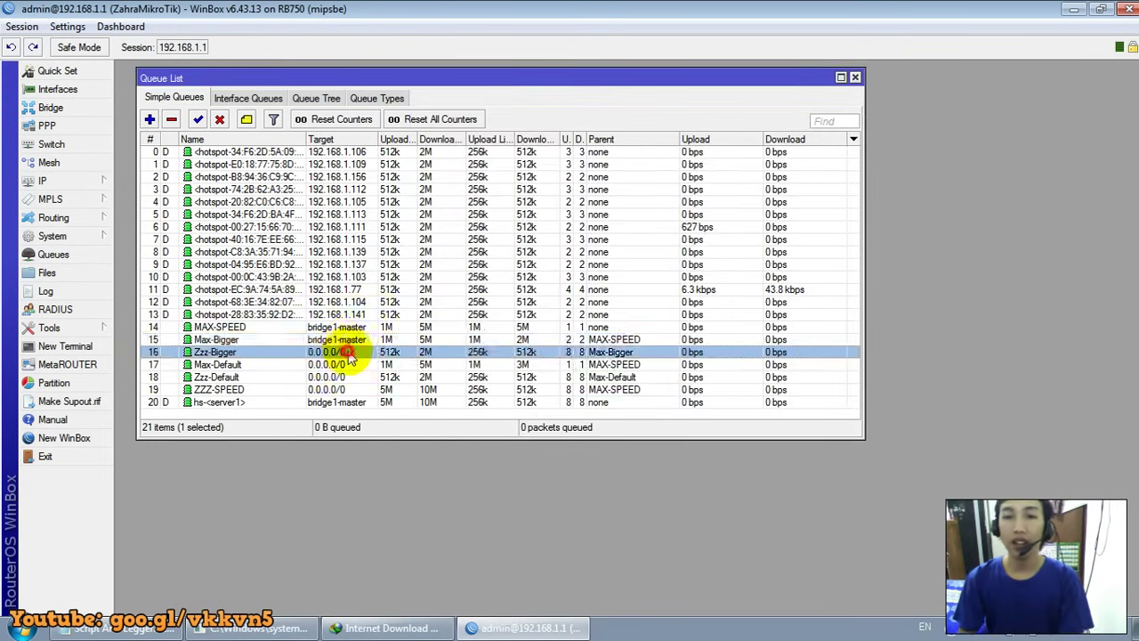
double_click(349, 356)
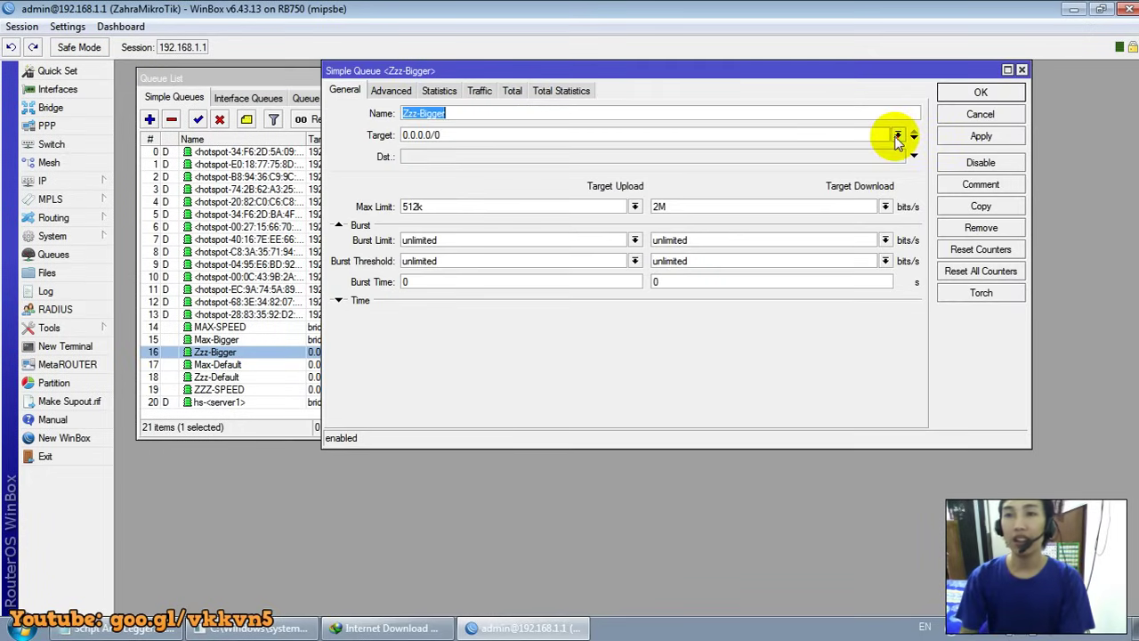
left_click(897, 135)
left_click(884, 145)
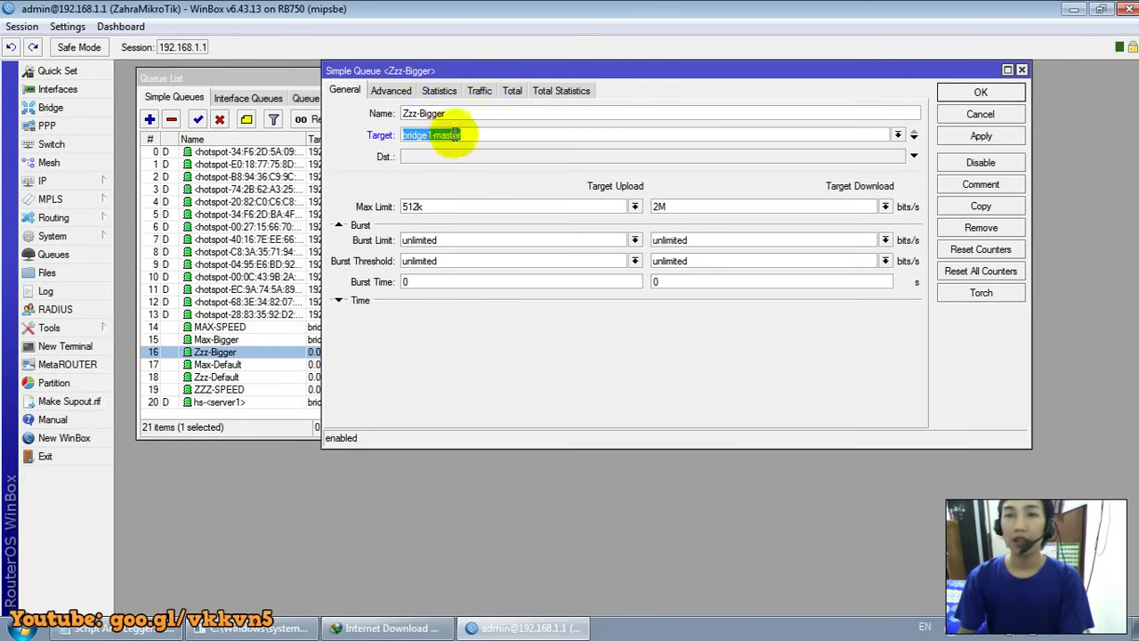
left_click(956, 94)
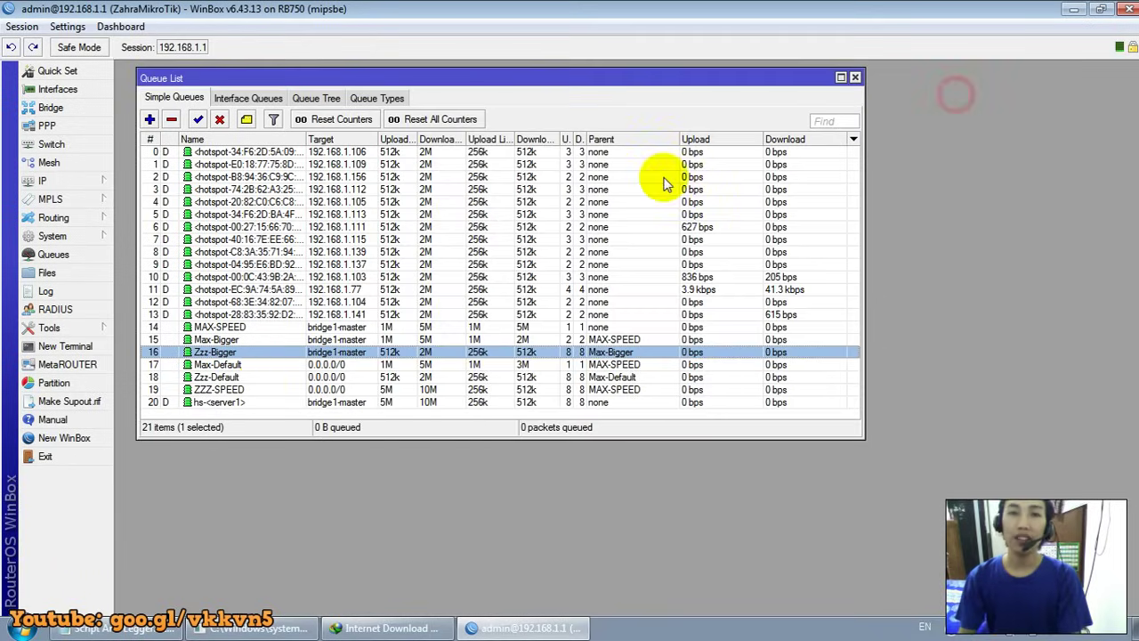
Change the target of the Max-Default queue to the bridge1-master interface
double_click(276, 364)
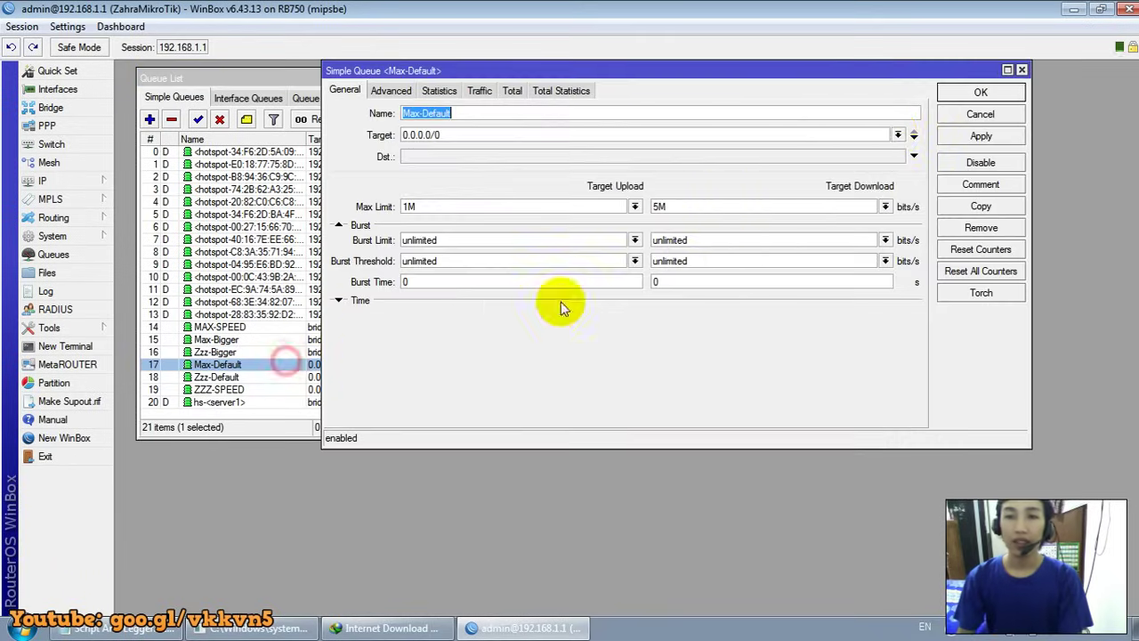
left_click(897, 135)
left_click(877, 145)
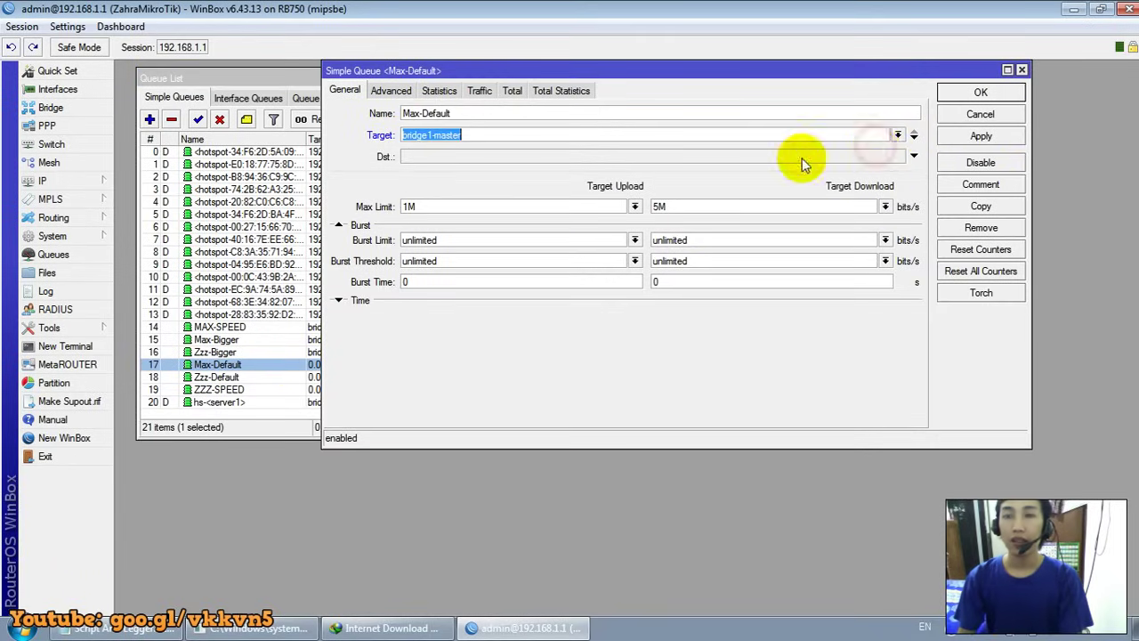
left_click(980, 93)
Change the target of the Zzz-Default queue to bridge1-master, checking the interface against the router's bridge list before saving
left_click(345, 379)
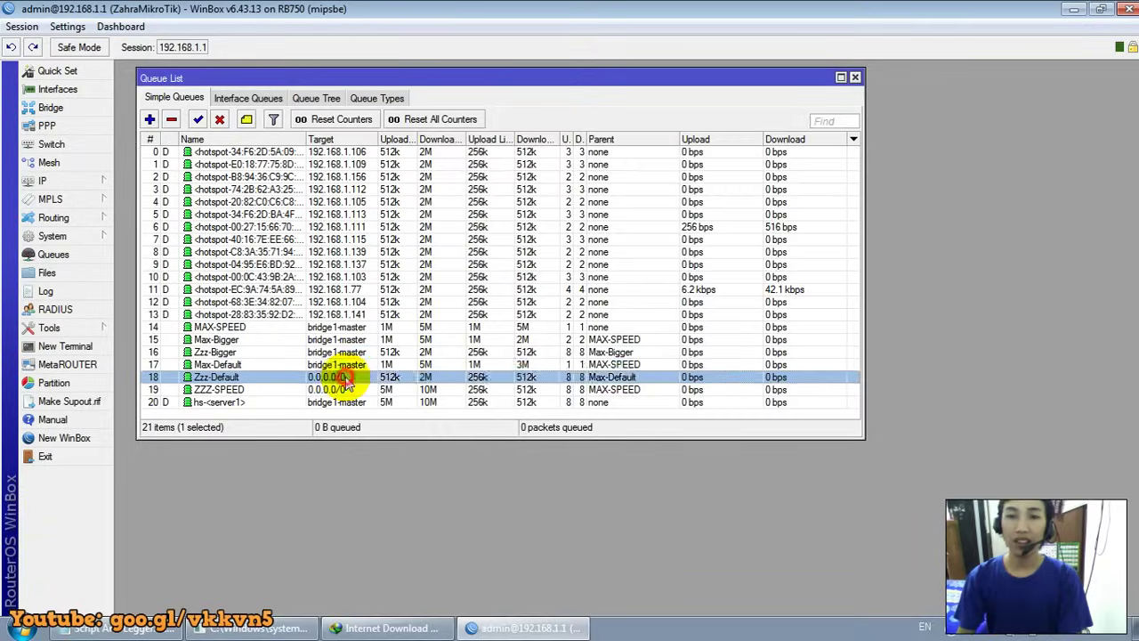
double_click(345, 380)
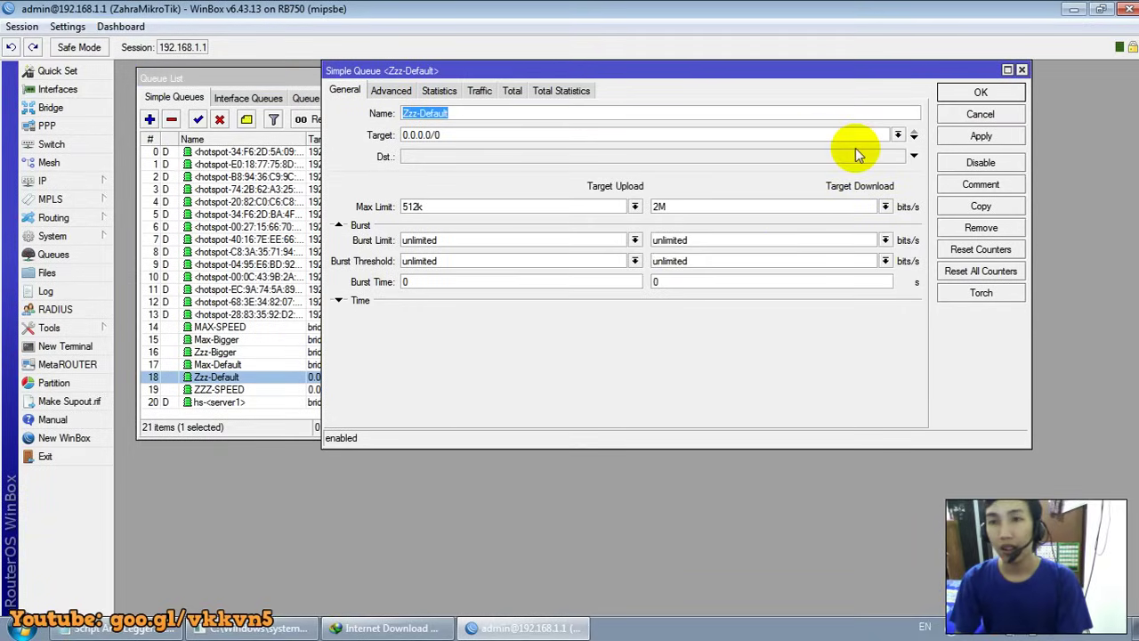
left_click(897, 135)
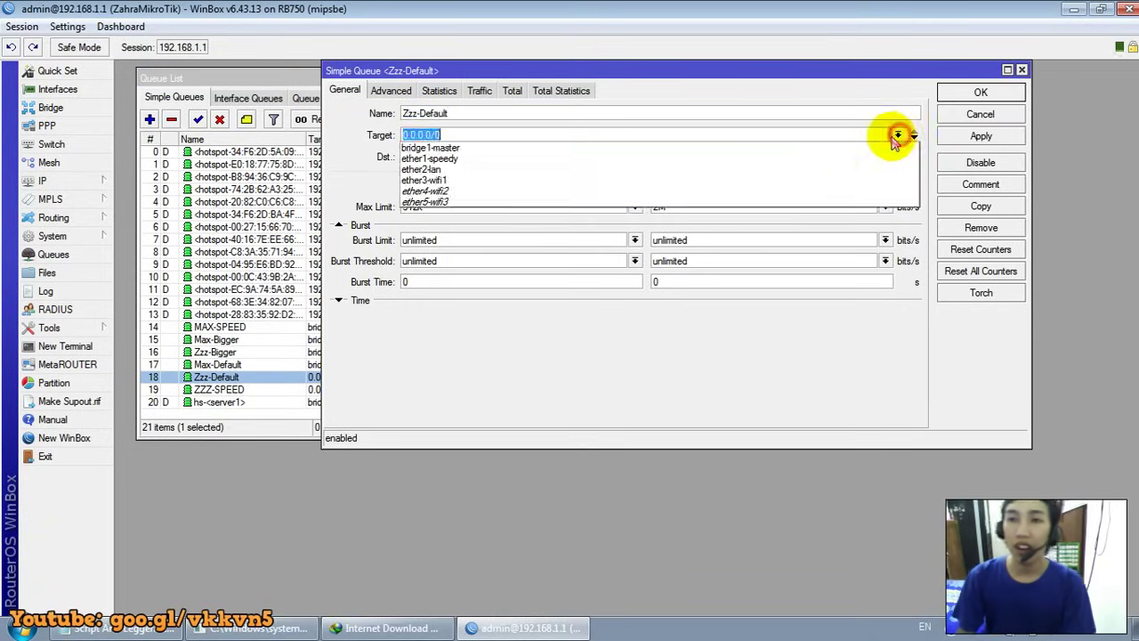
left_click(839, 153)
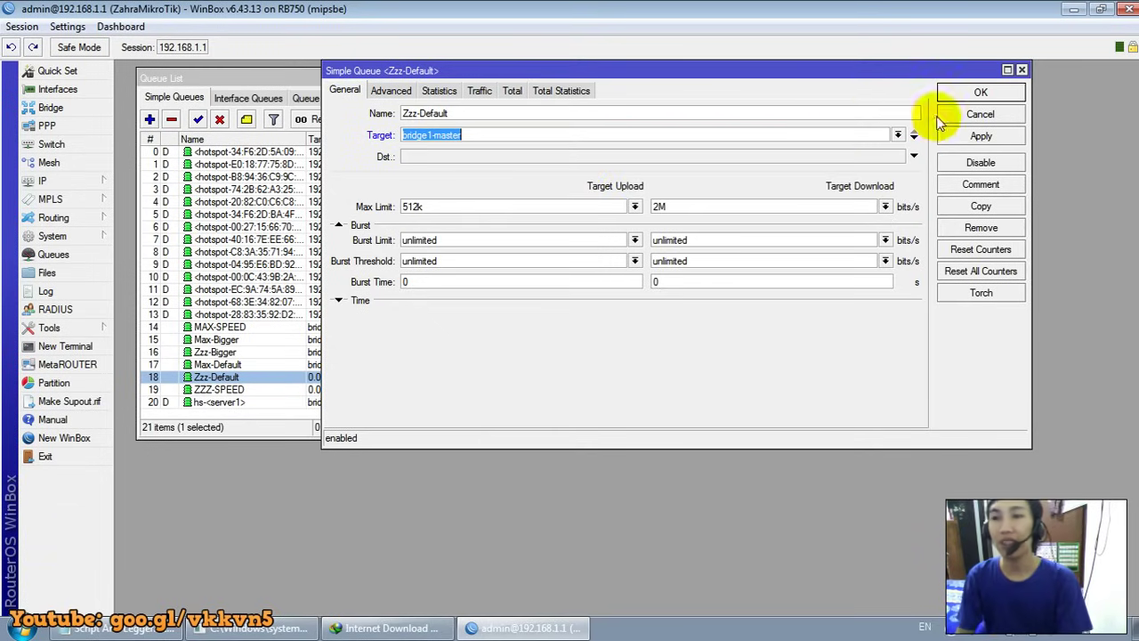
left_click(79, 112)
left_click(135, 224)
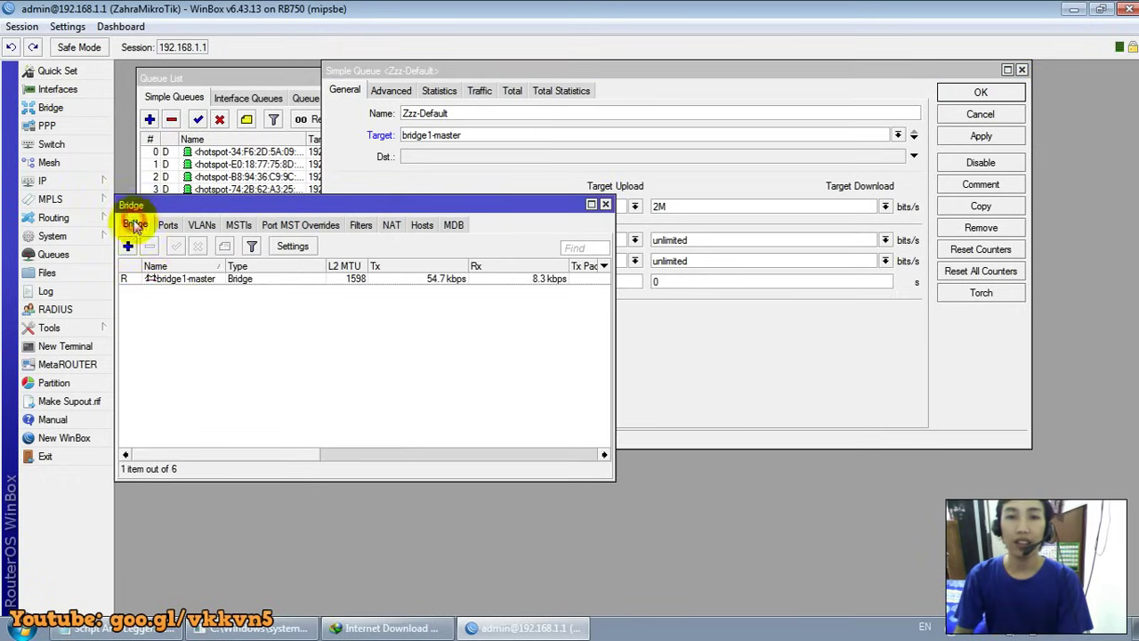
left_click(605, 206)
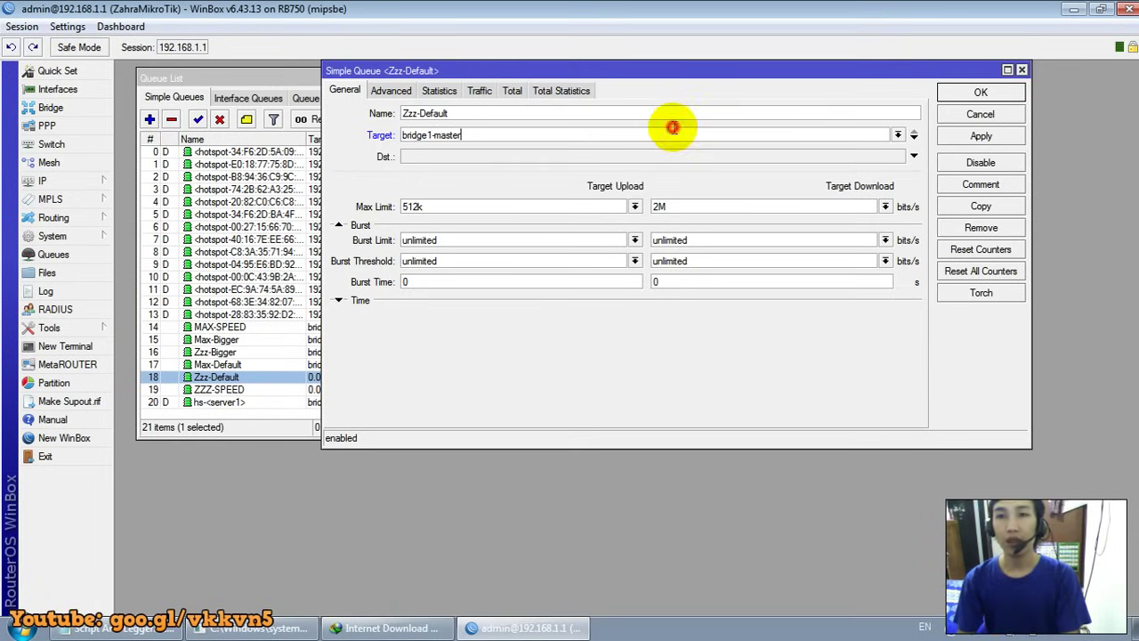
left_click(666, 113)
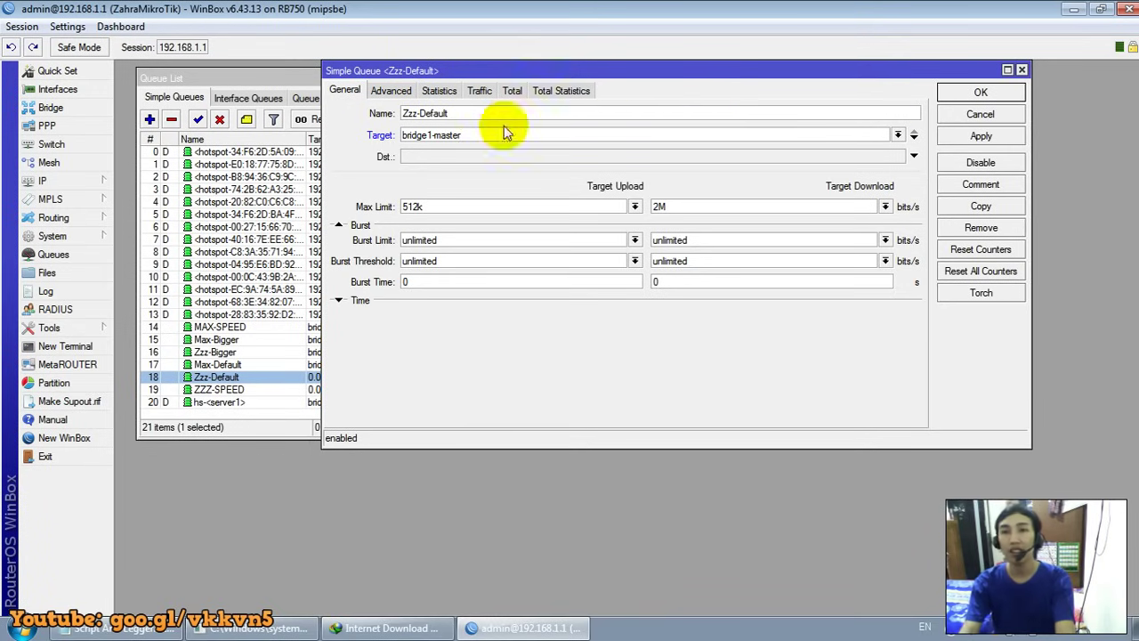
left_click(981, 92)
Change the target of the ZZZ-SPEED queue to bridge1-master
left_click(358, 390)
double_click(358, 389)
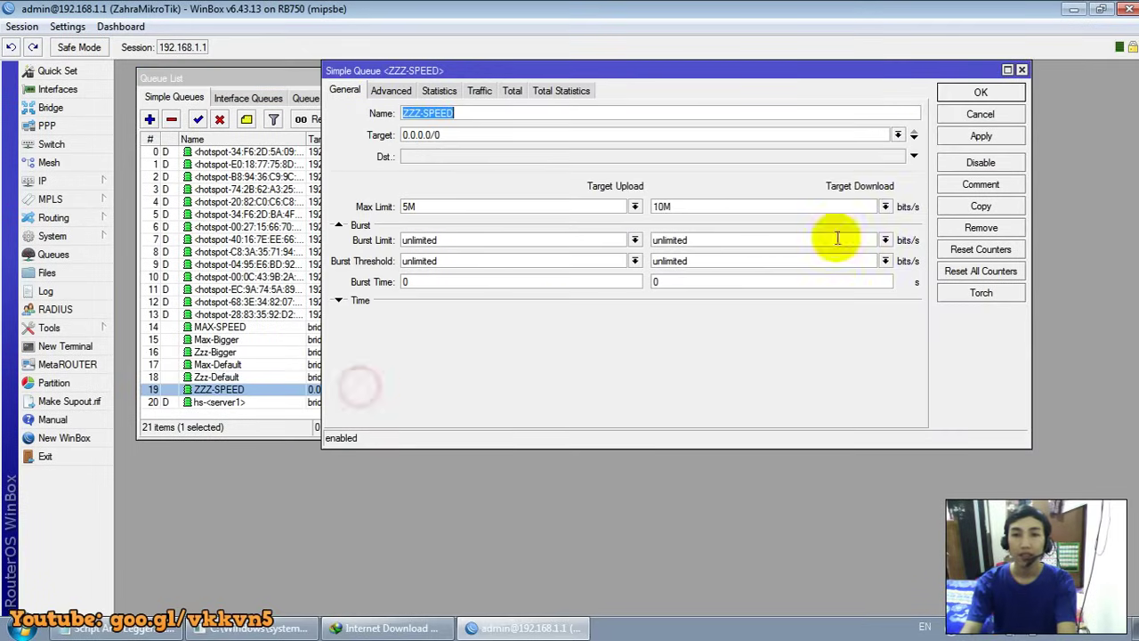
left_click(897, 134)
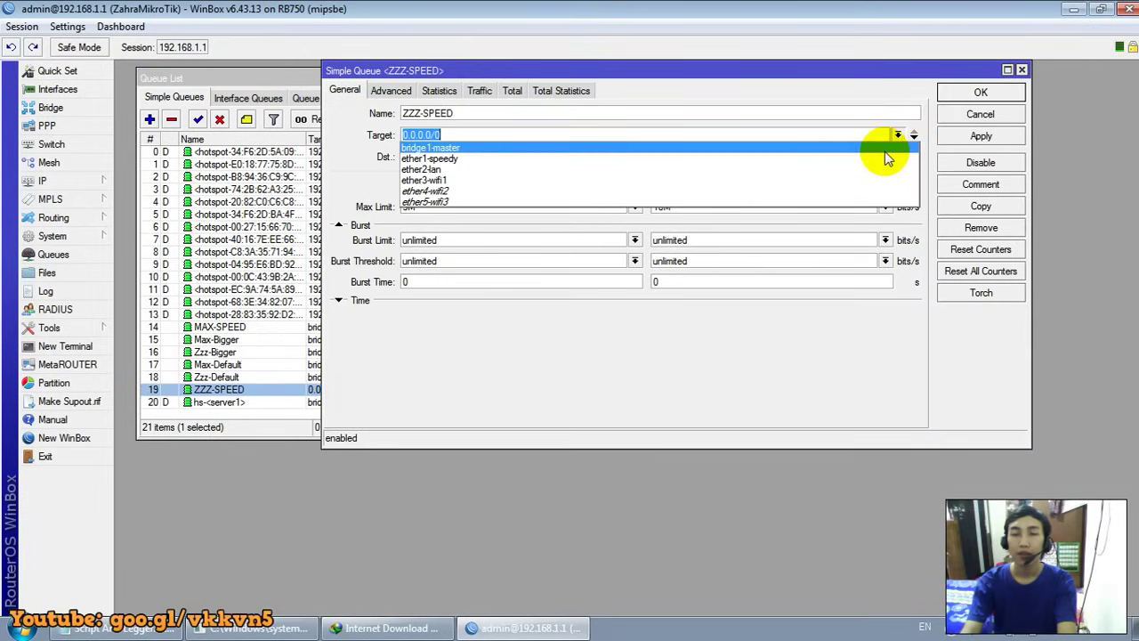
left_click(885, 148)
left_click(981, 93)
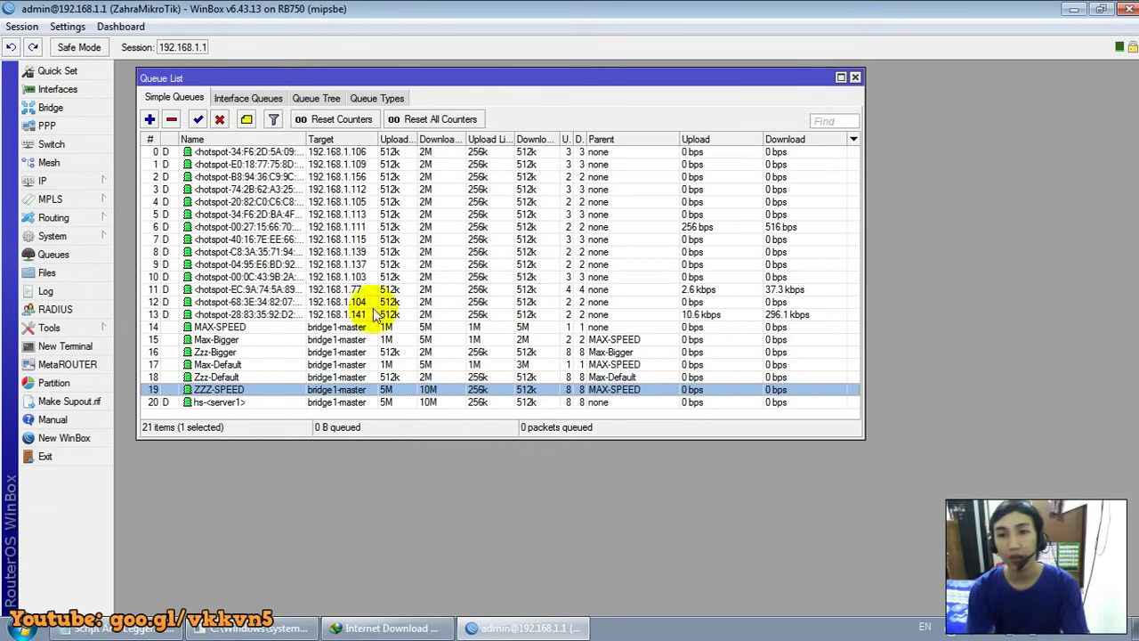
Sort the simple queues by name to examine the parent-child hierarchy under MAX-SPEED
left_click(238, 140)
left_click(237, 140)
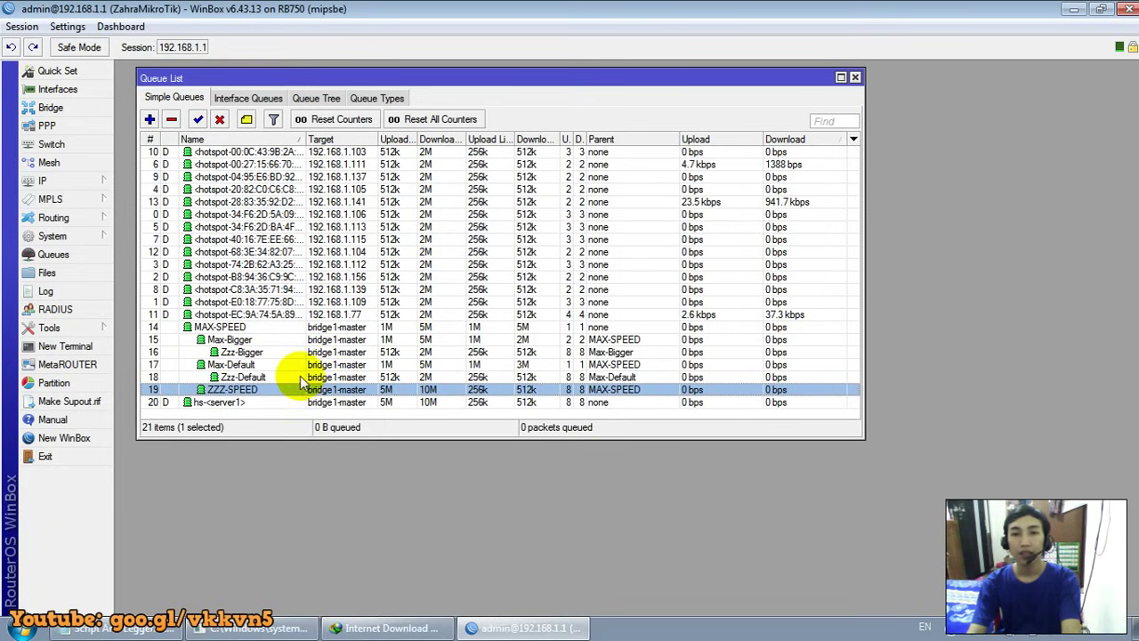
left_click(254, 327)
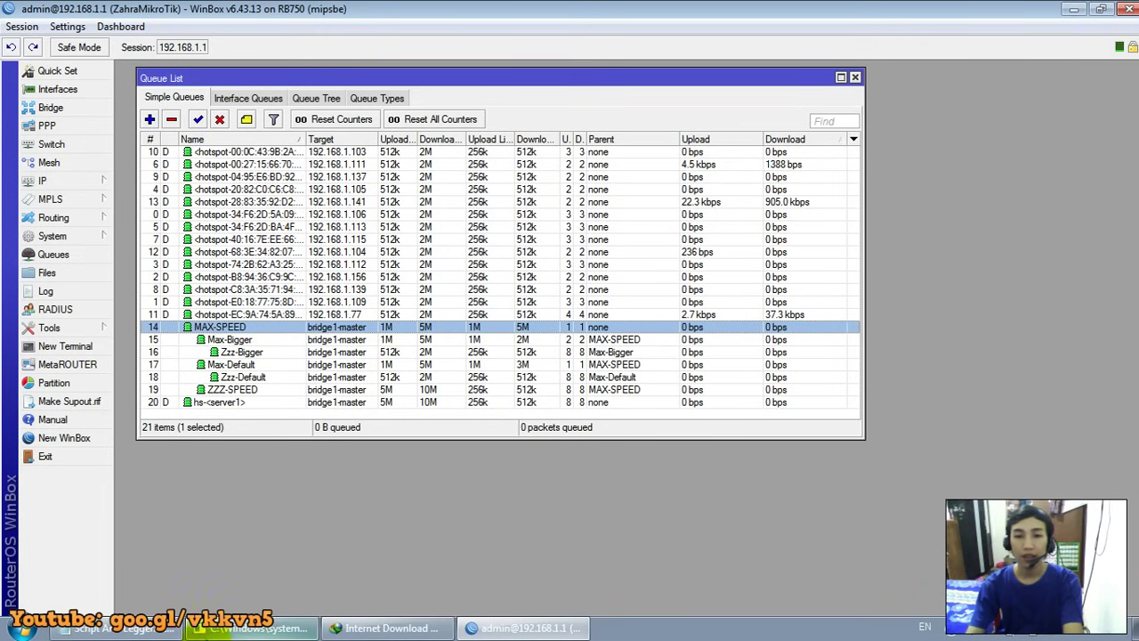
Copy the /ip firewall mangle block with its three add commands from Script Anti Legger.txt
left_click(116, 628)
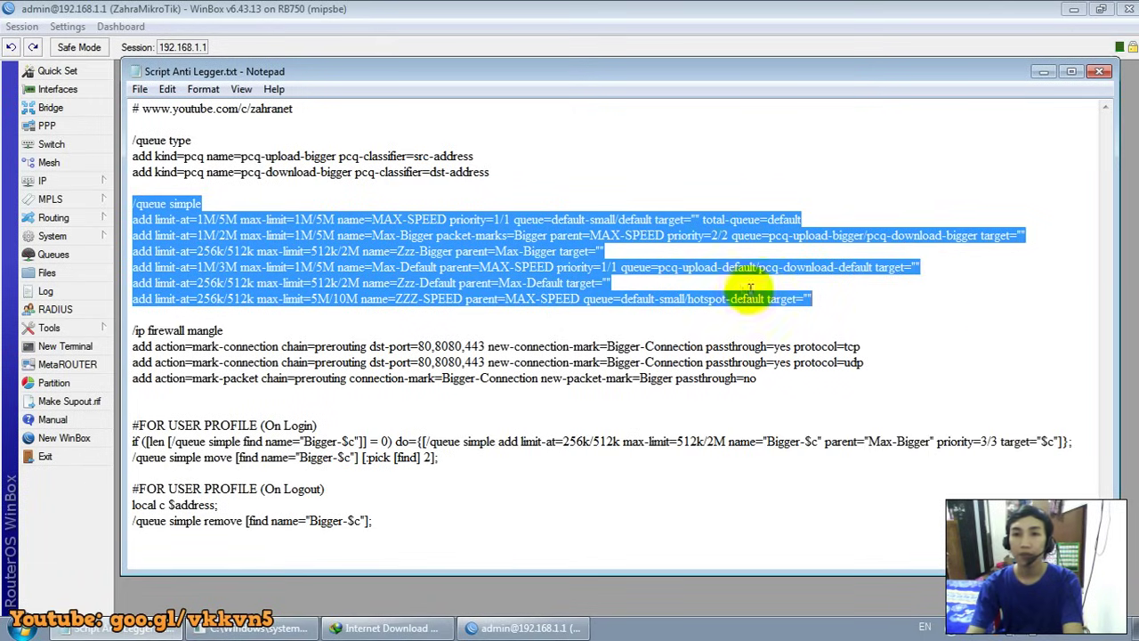
left_click(1098, 241)
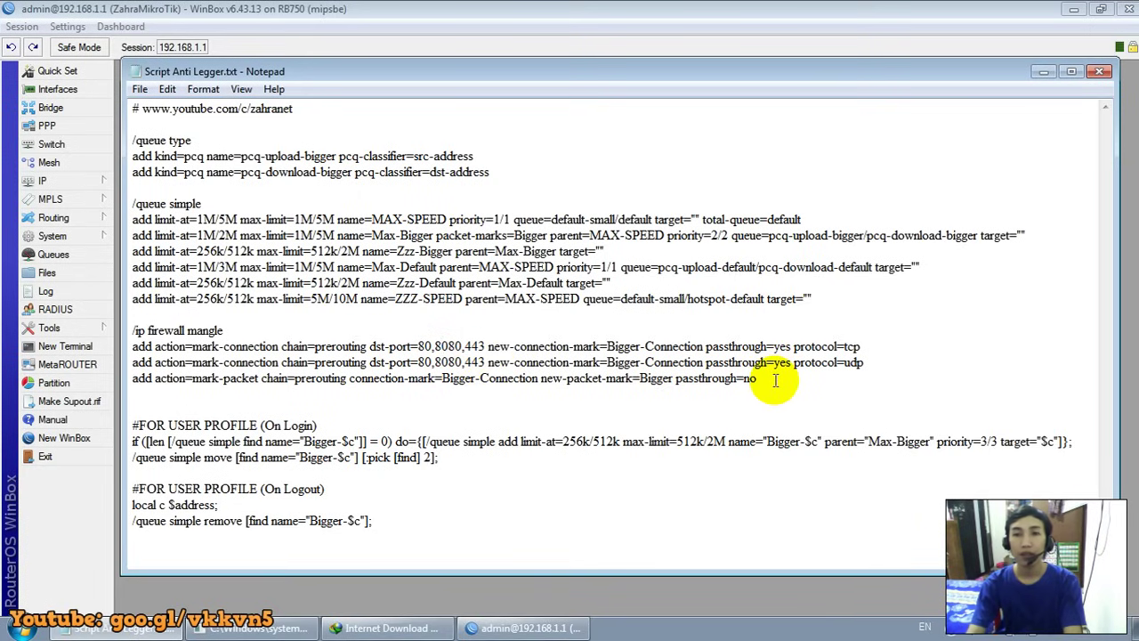
left_click_drag(769, 378, 134, 331)
key("ctrl+c")
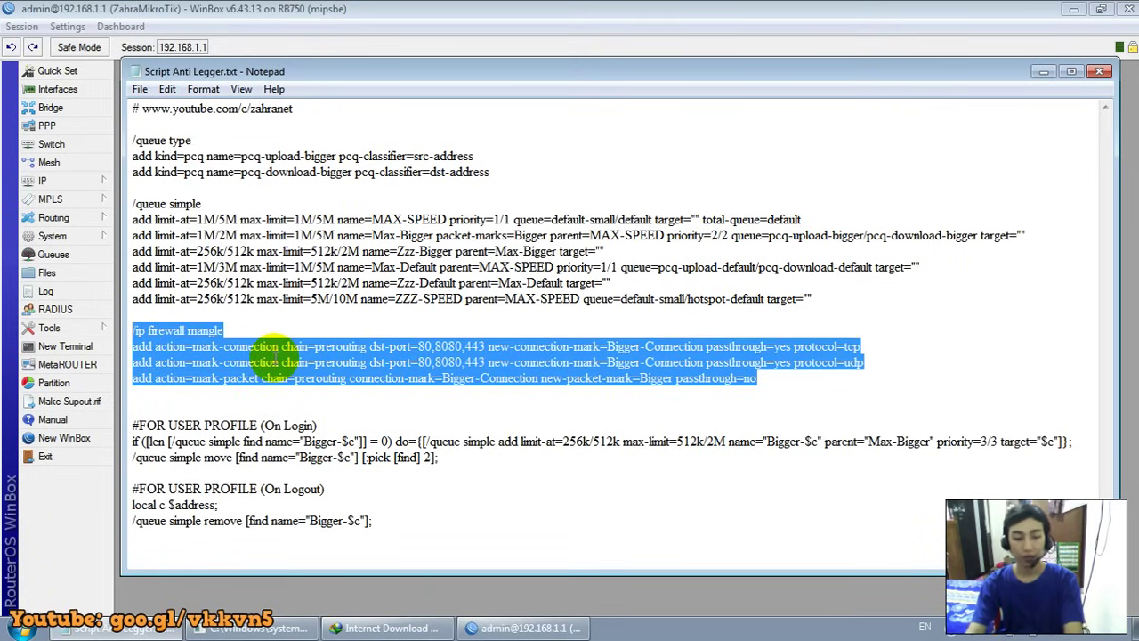
Back in WinBox, show the firewall mangle rules and run the copied mangle commands in a new terminal to add the three prerouting rules
left_click(463, 25)
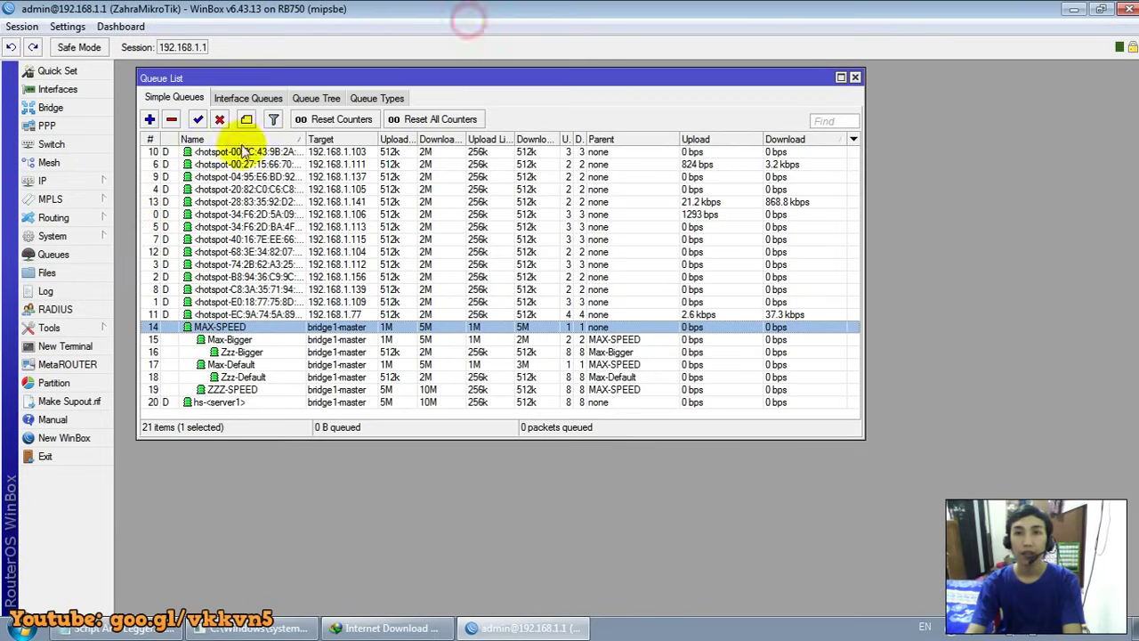
left_click(83, 181)
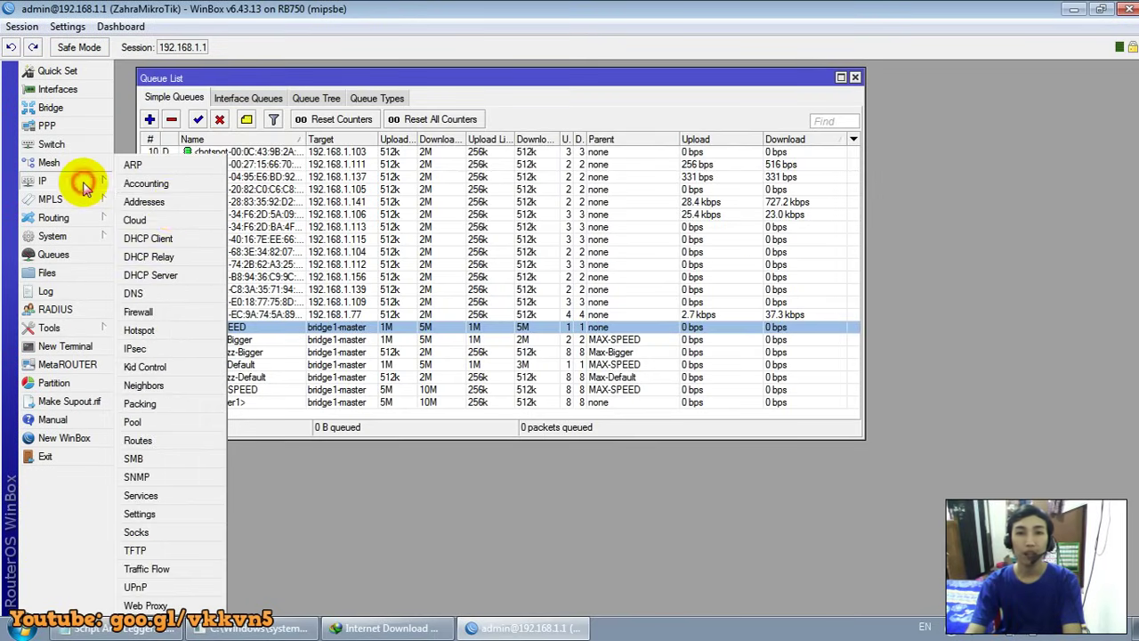
left_click(142, 313)
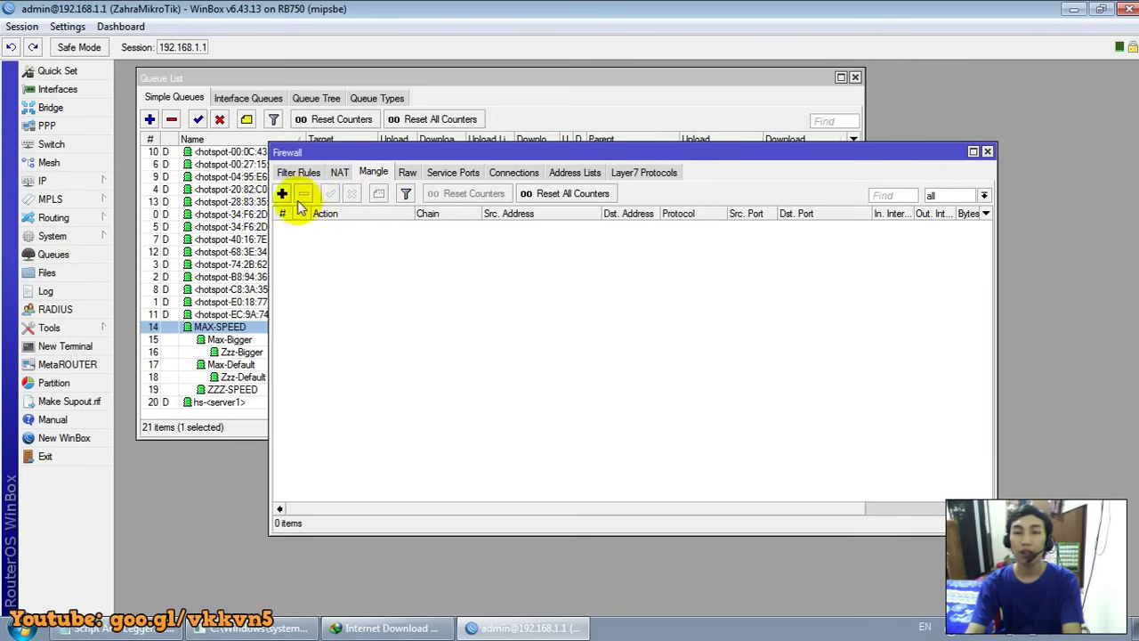
left_click(77, 349)
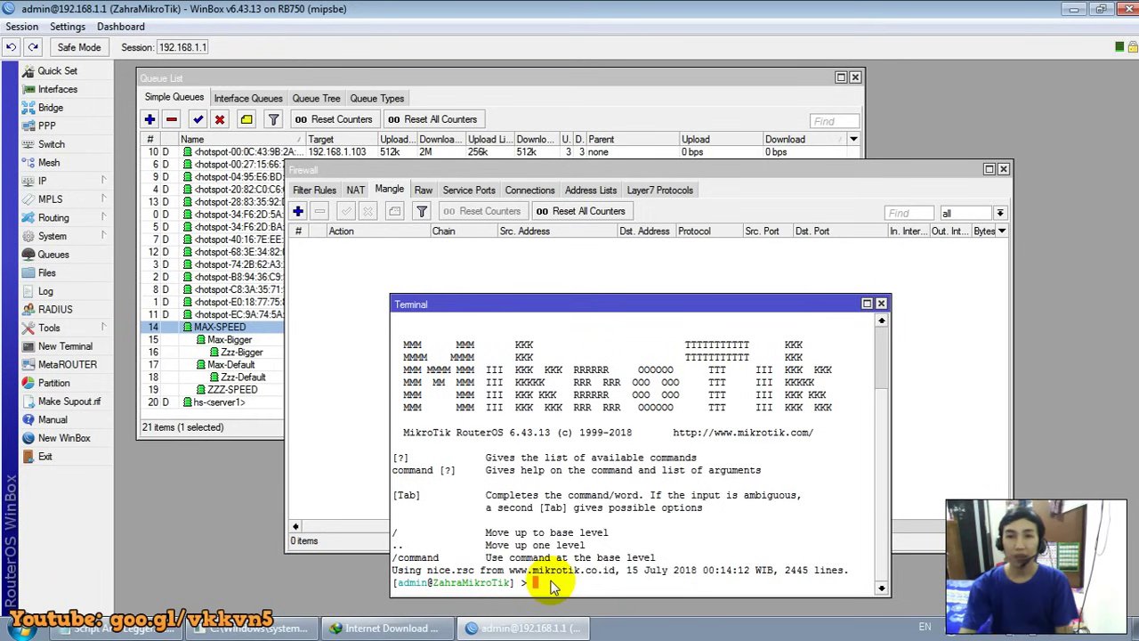
right_click(551, 582)
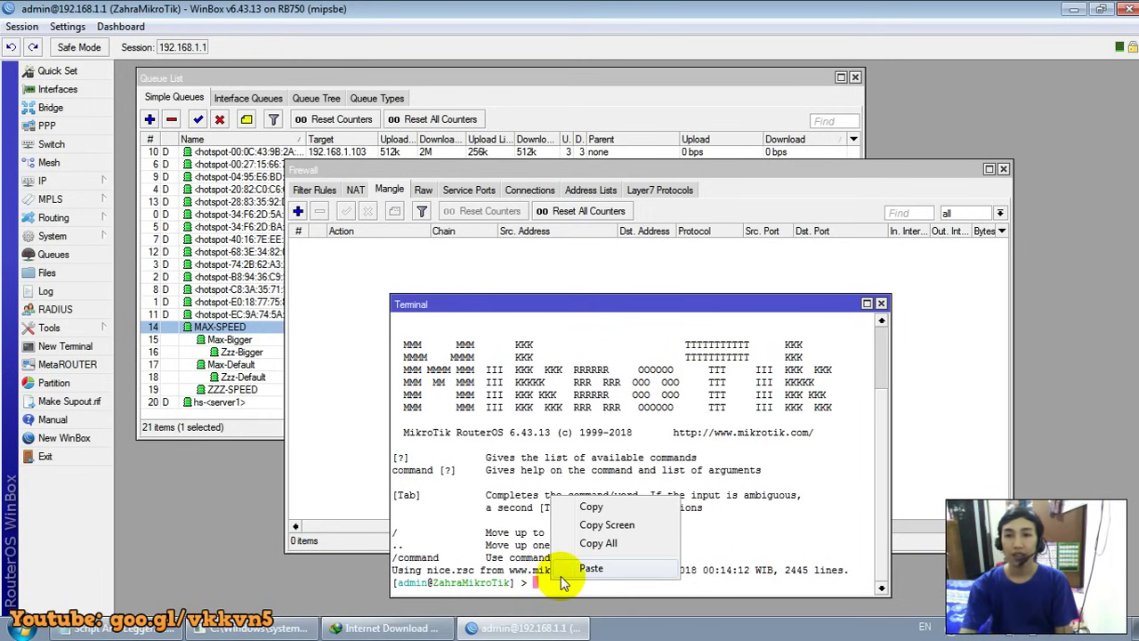
left_click(563, 570)
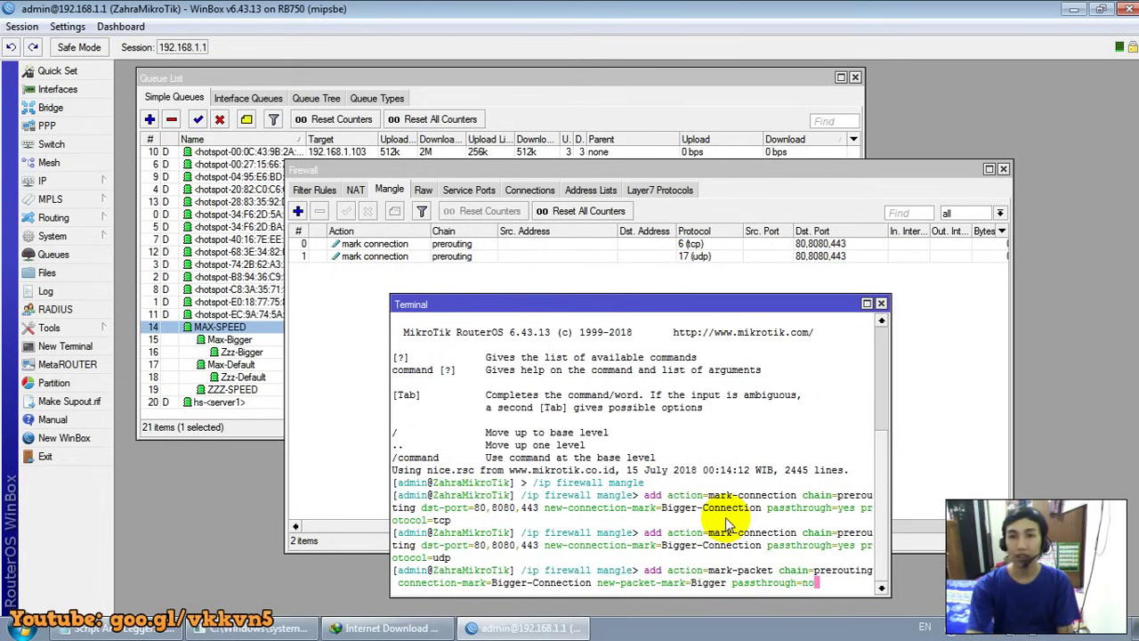
key("Return")
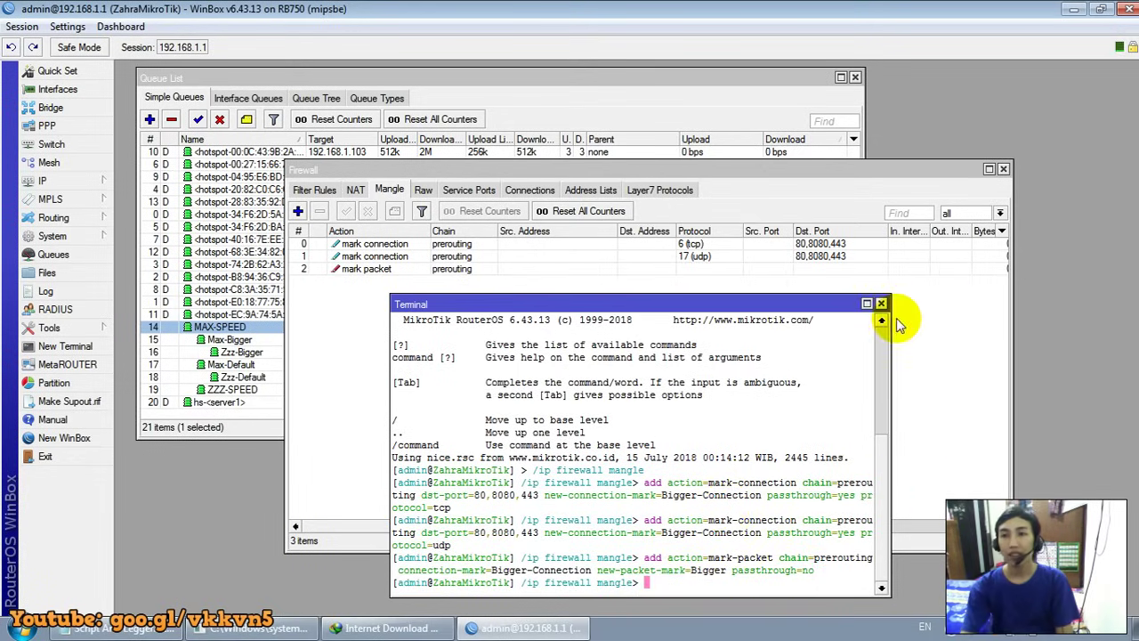
left_click(881, 303)
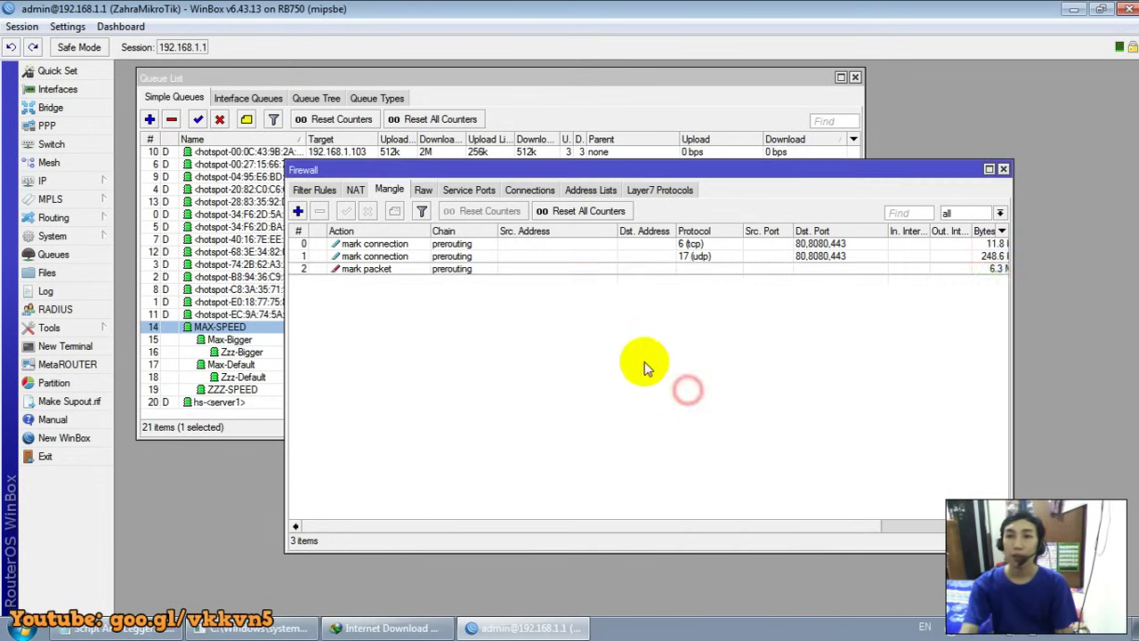
Copy the two-line On Login user profile script from Script Anti Legger.txt
left_click(165, 631)
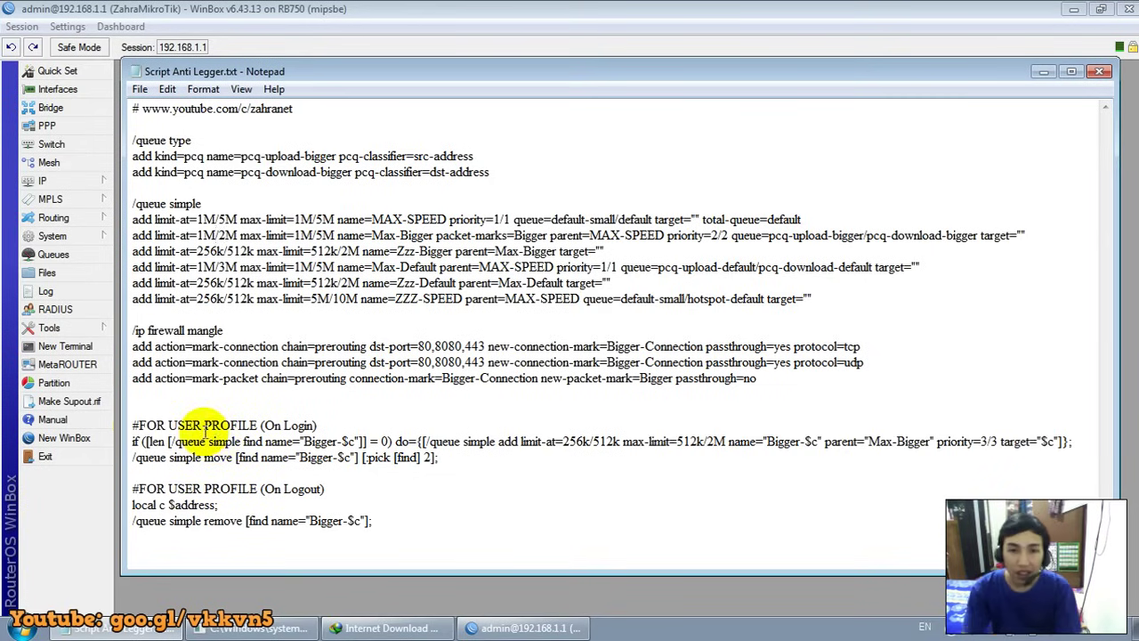
left_click(452, 457)
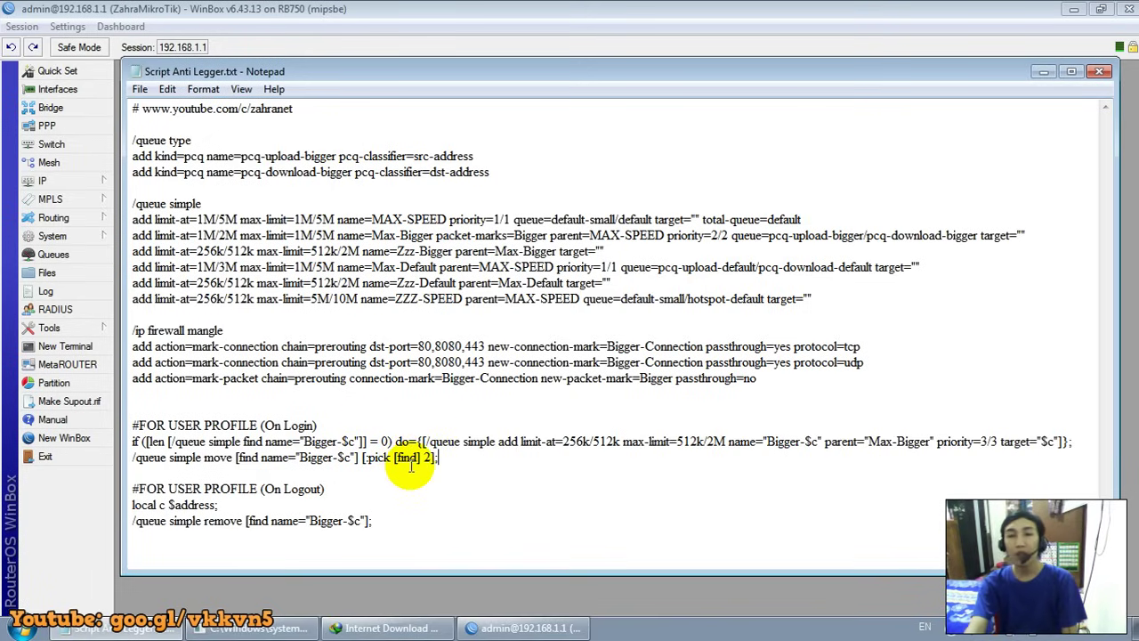
left_click_drag(439, 458, 134, 442)
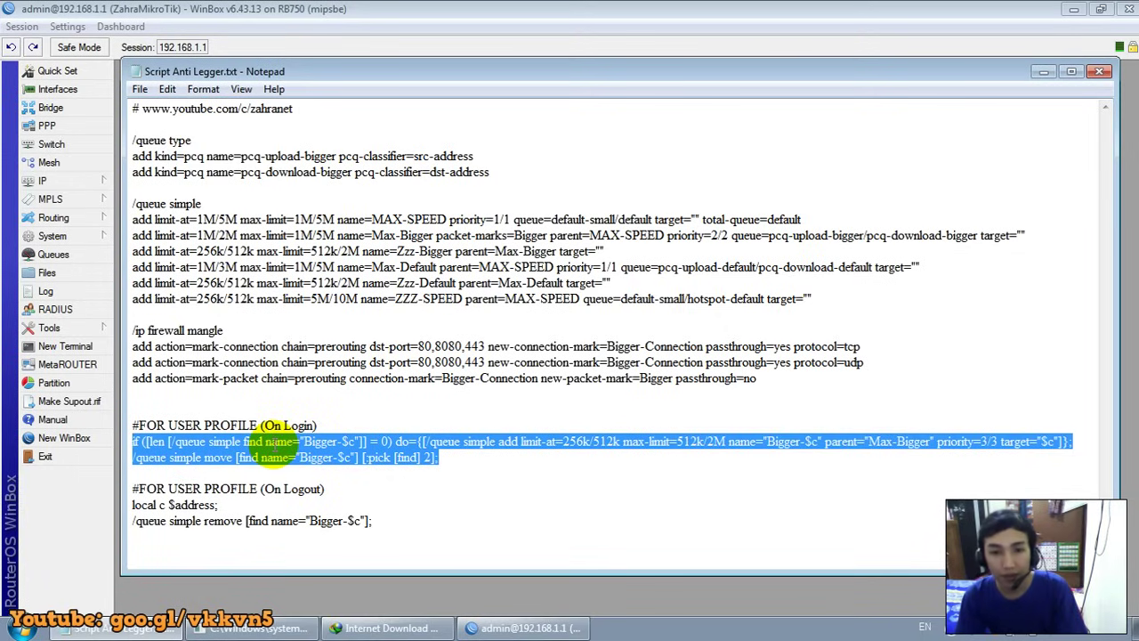
right_click(220, 443)
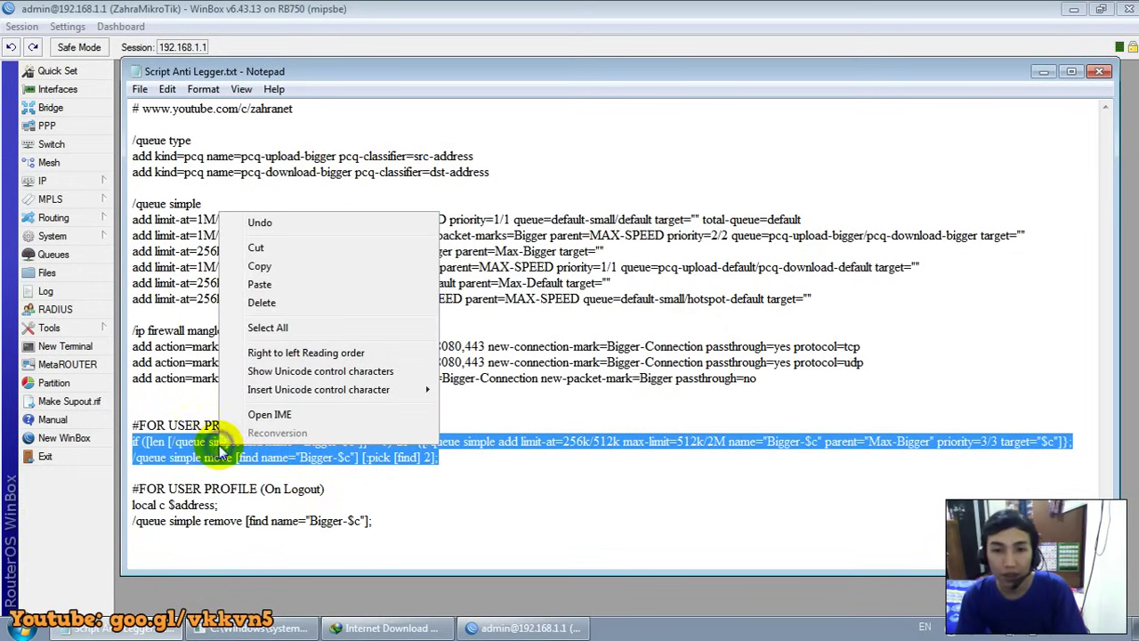
left_click(288, 266)
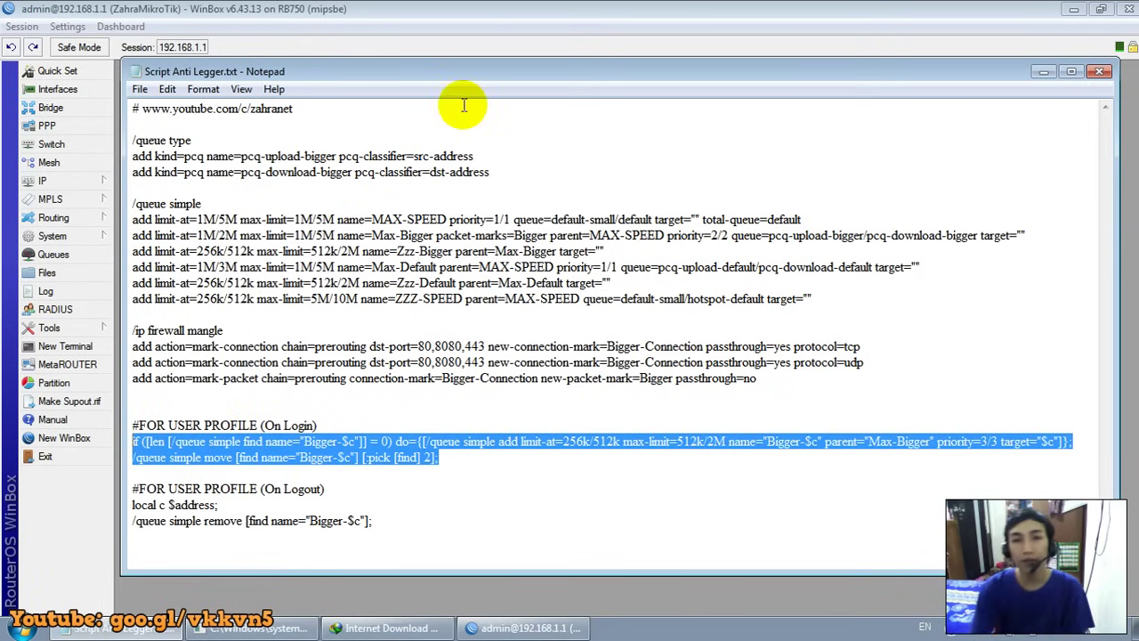
Back in WinBox, display the hotspot user profiles and open the Warnet-Server profile's scripts
left_click(539, 26)
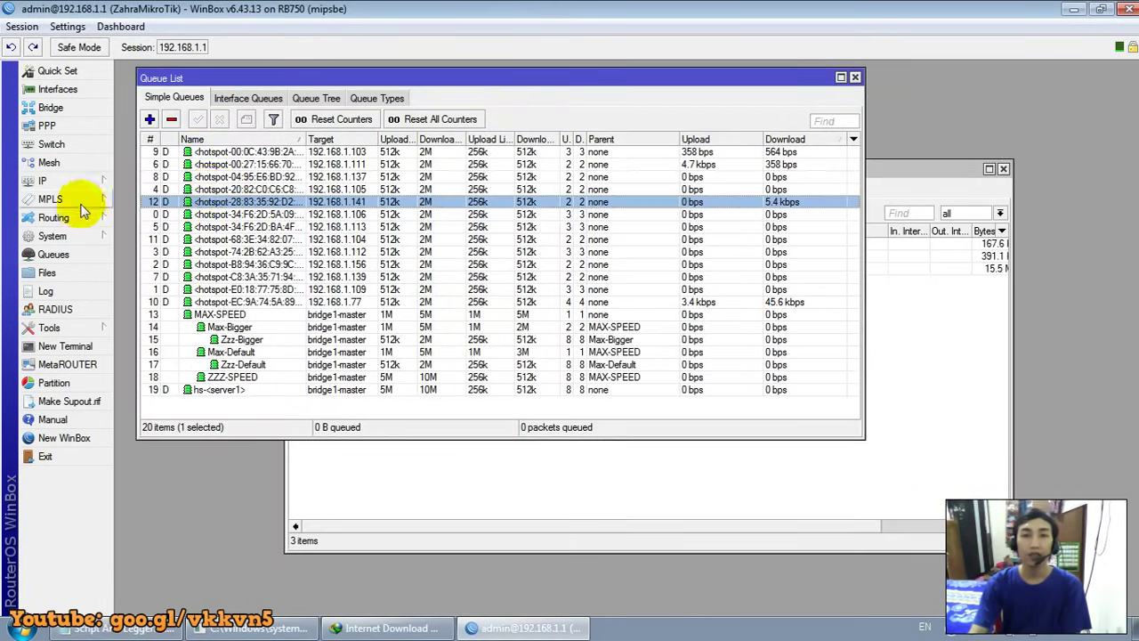
left_click(98, 183)
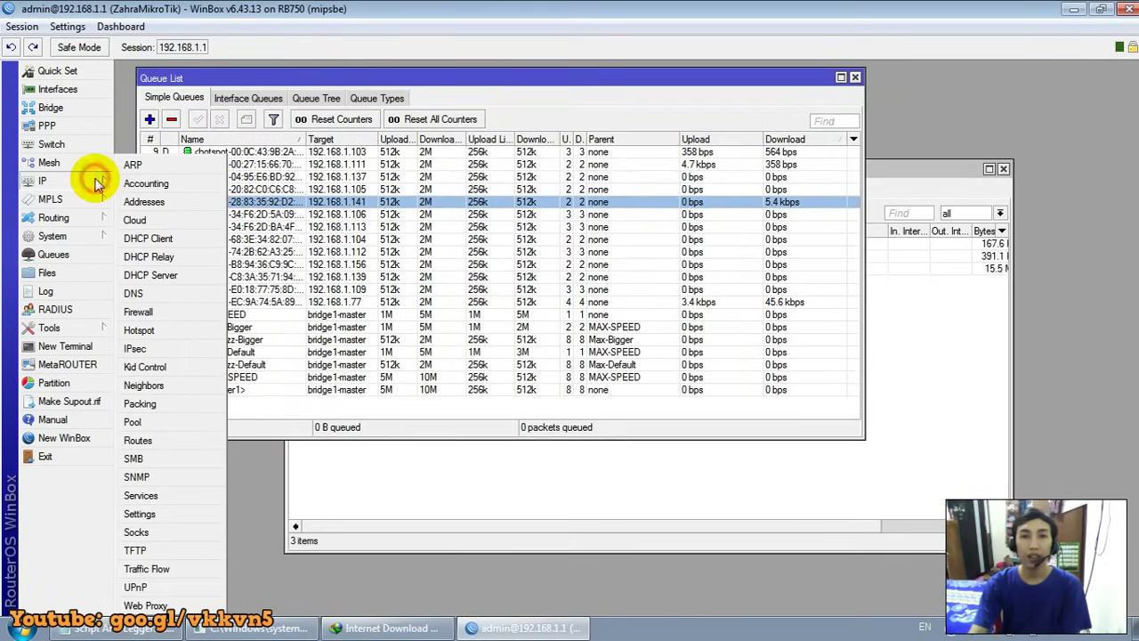
left_click(167, 330)
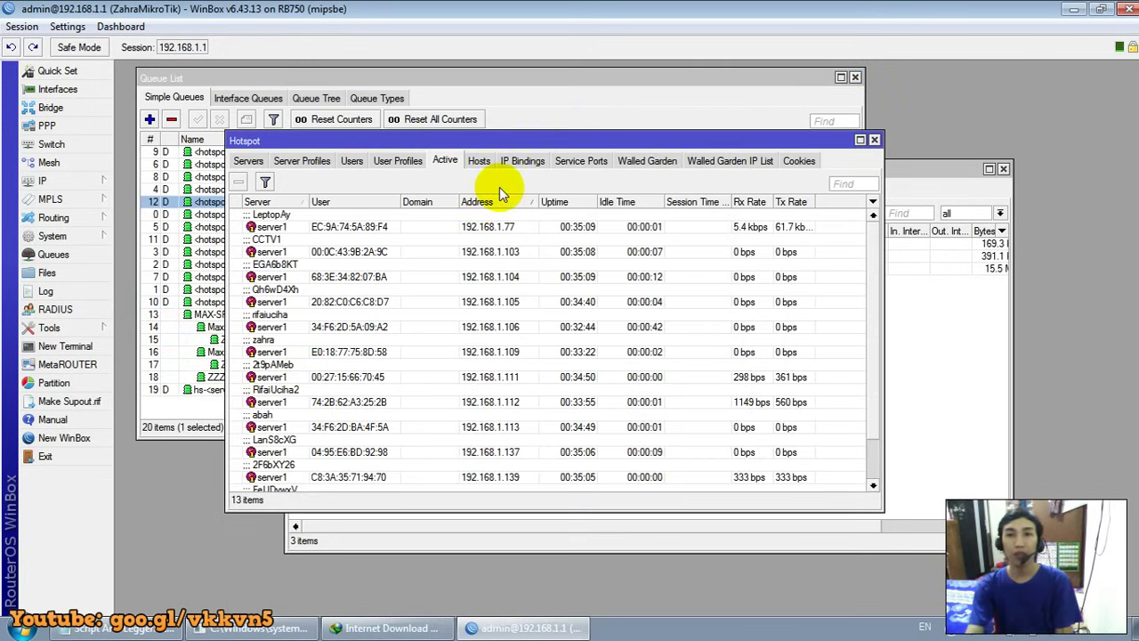
left_click(398, 161)
left_click(307, 276)
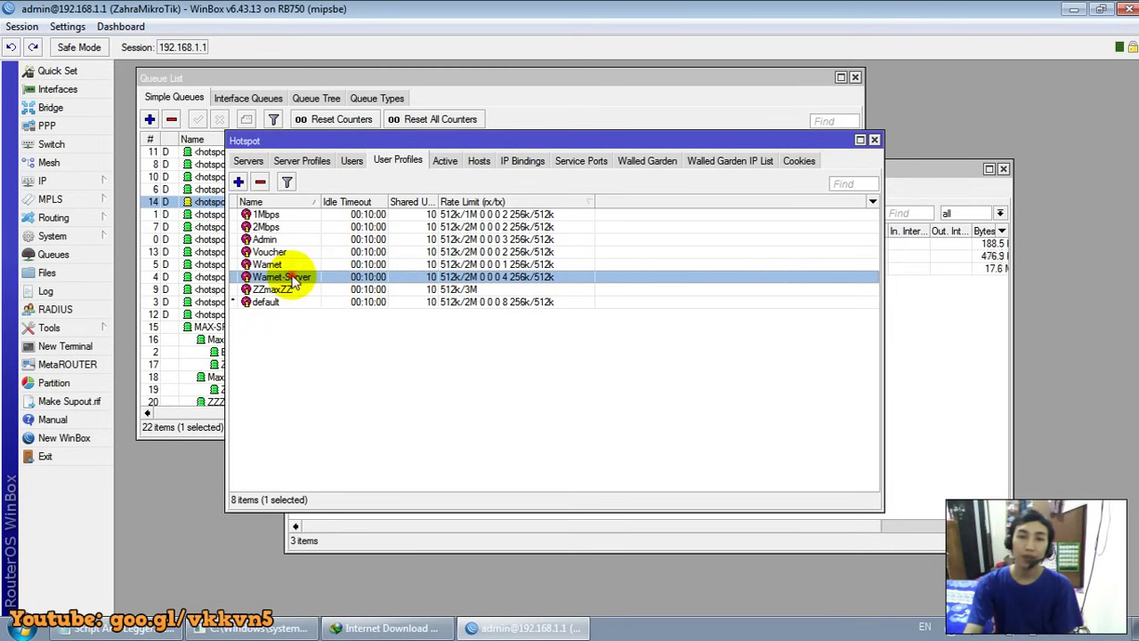
double_click(292, 281)
Append the copied Bigger-$c queue commands on a new line at the end of the Warnet-Server profile's On Login script
scroll(1001, 272, "down", 2)
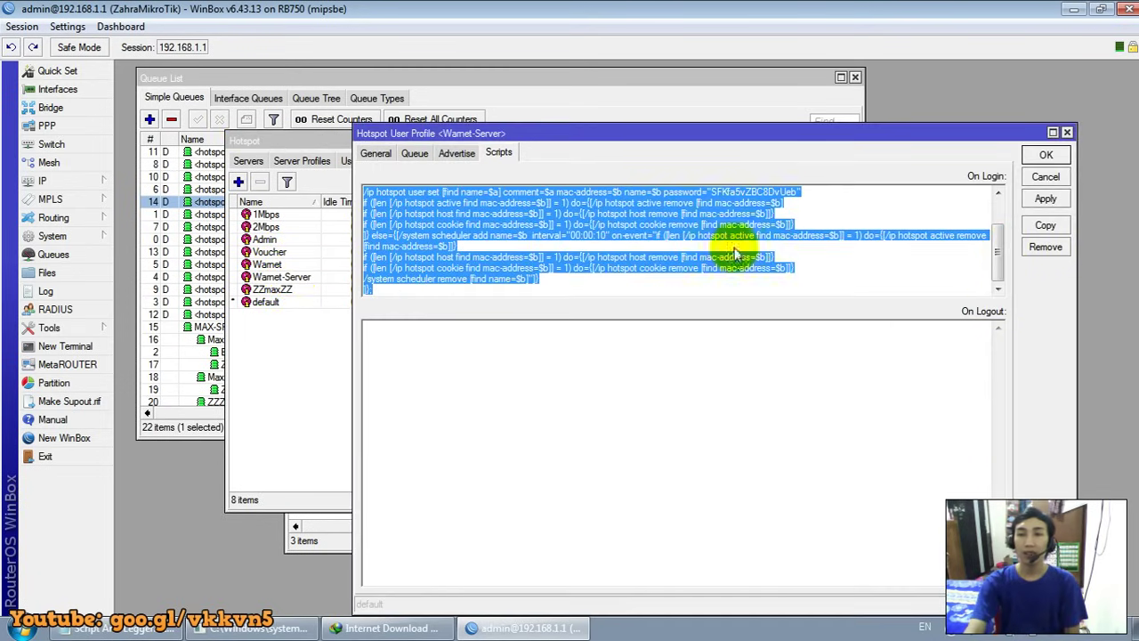
scroll(1003, 249, "up", 2)
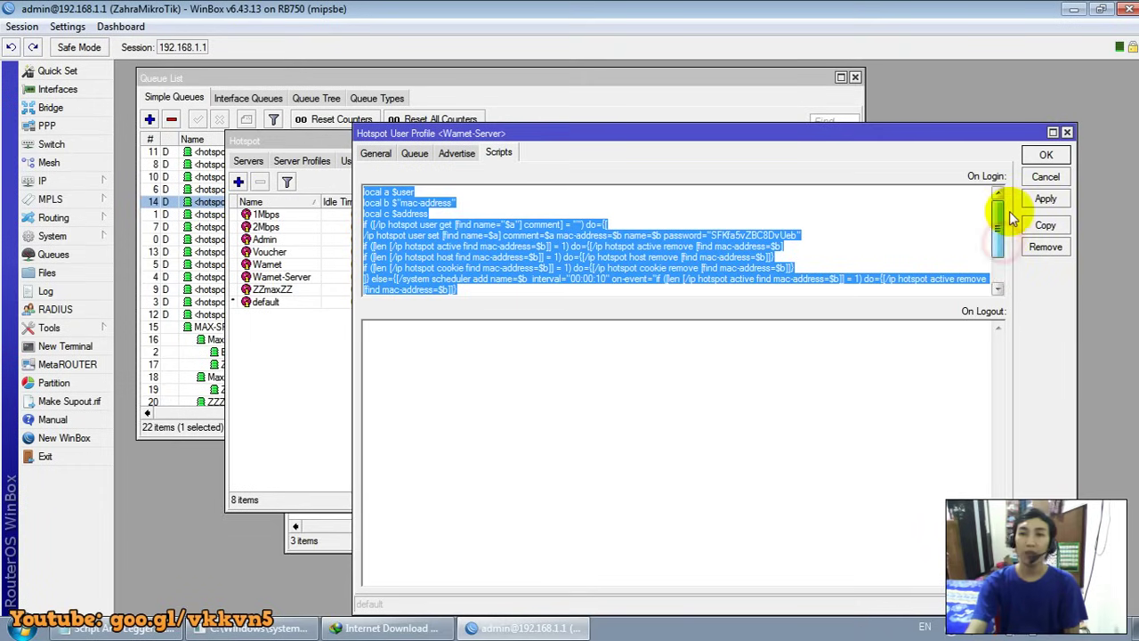
left_click(1002, 227)
left_click_drag(1002, 231, 1002, 245)
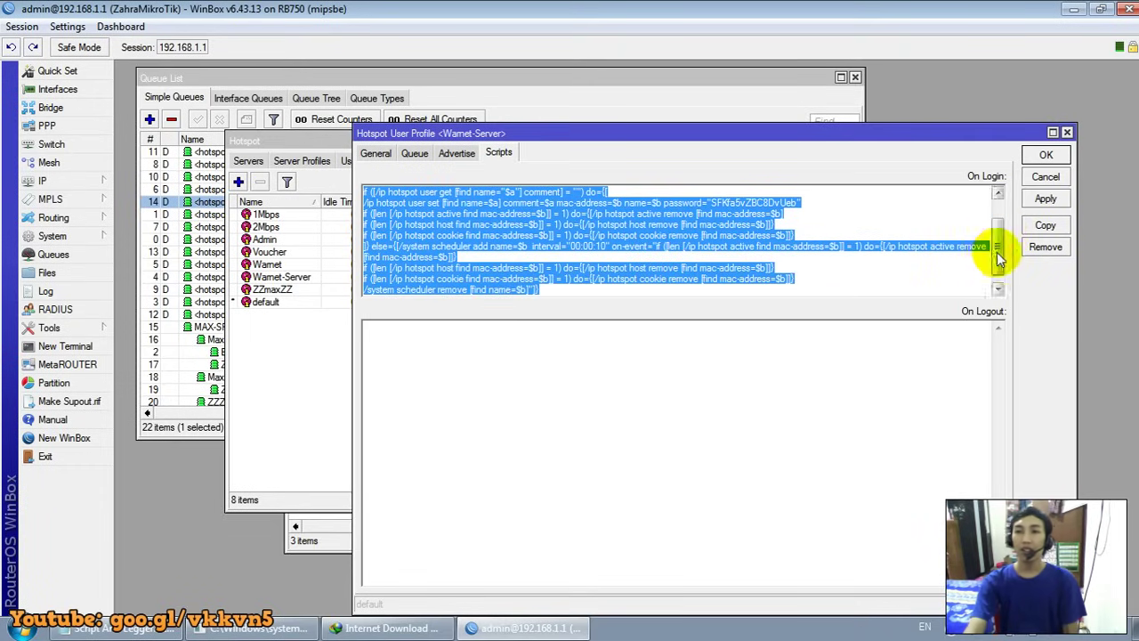
scroll(997, 252, "down", 1)
left_click(808, 289)
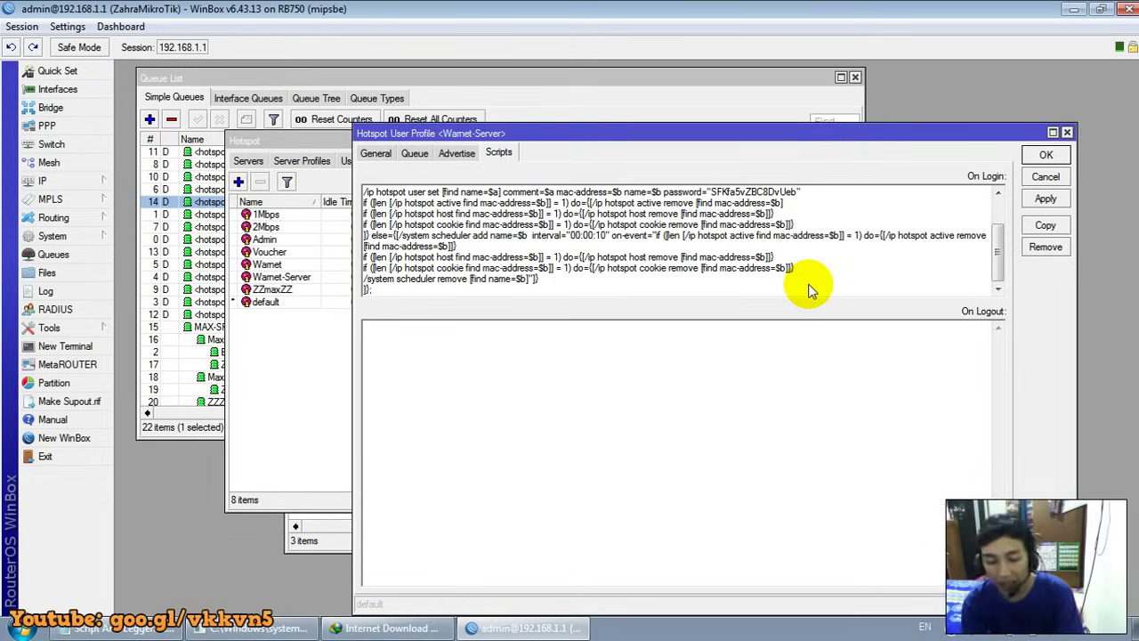
scroll(808, 284, "down", 1)
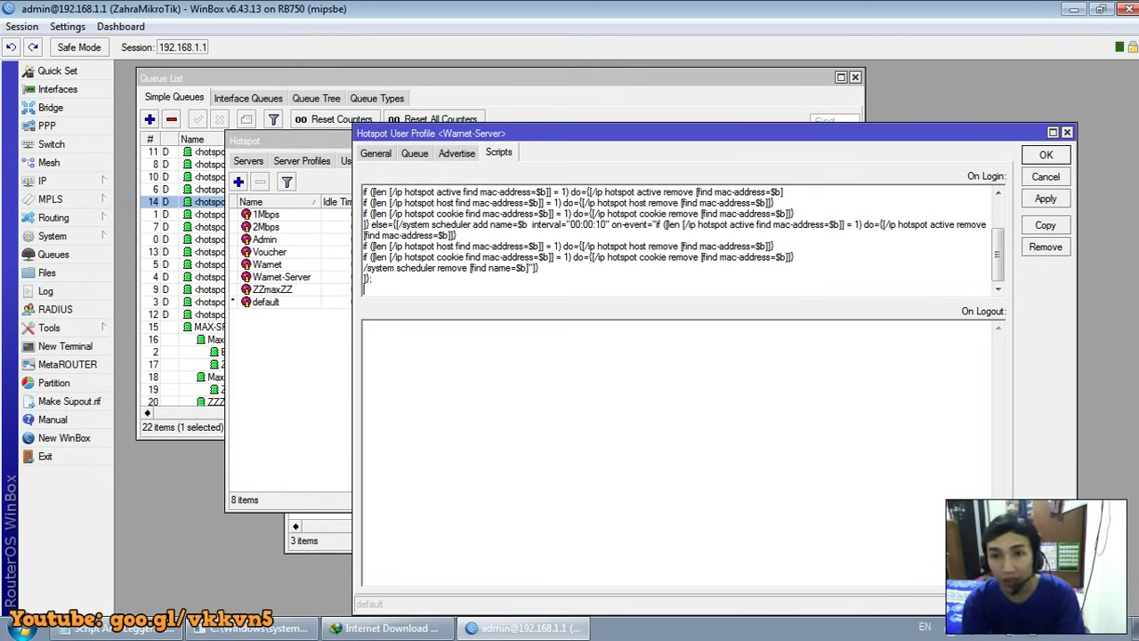
right_click(566, 293)
left_click(651, 363)
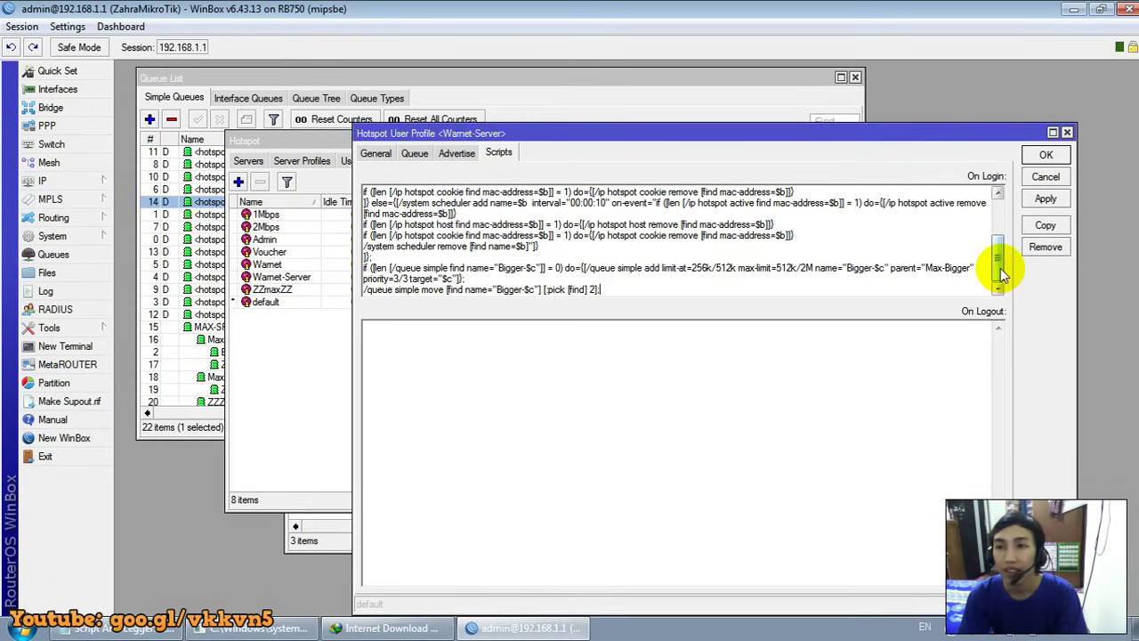
Review the full On Login script of Warnet-Server against the On Login section in Script Anti Legger.txt
left_click(579, 282)
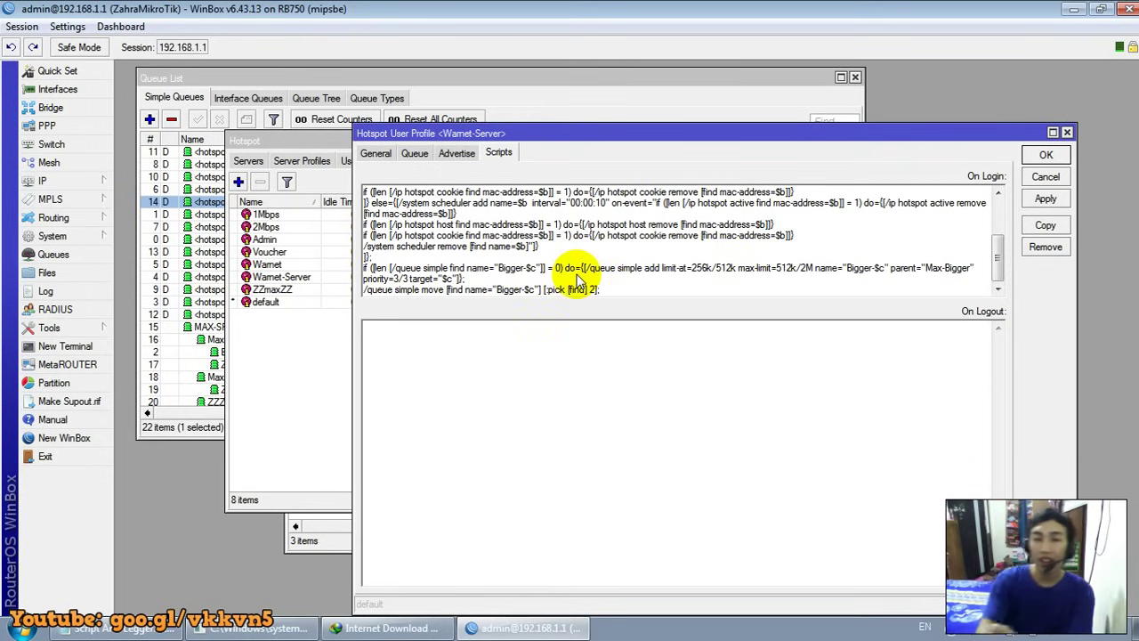
left_click_drag(1001, 258, 972, 201)
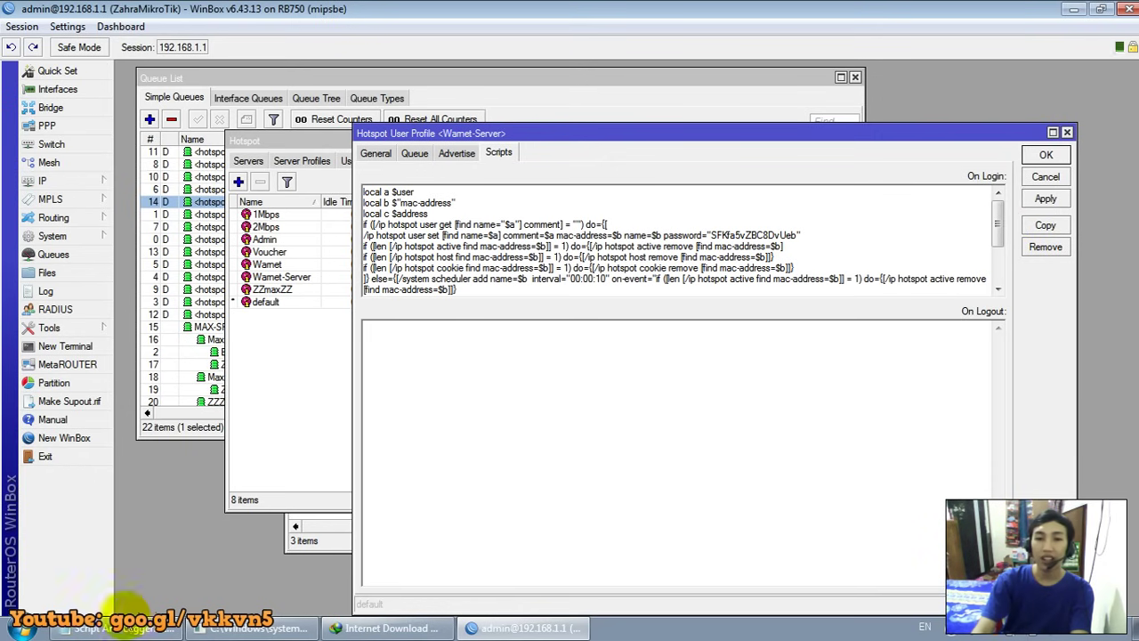
left_click(124, 626)
left_click_drag(264, 426, 316, 425)
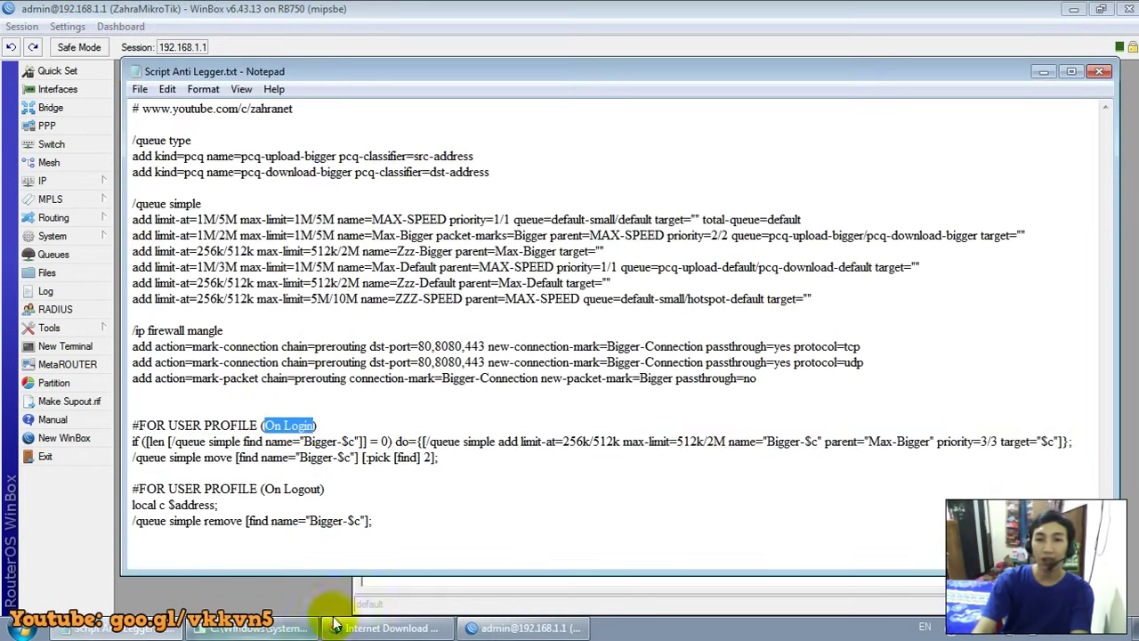
left_click(464, 588)
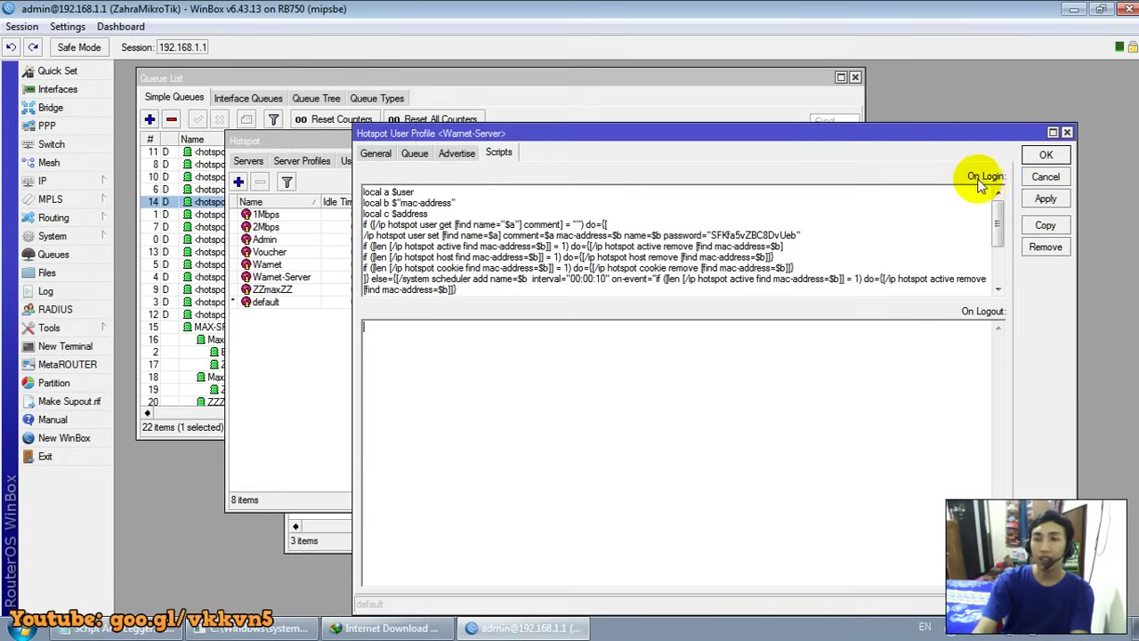
left_click_drag(1000, 216, 1000, 236)
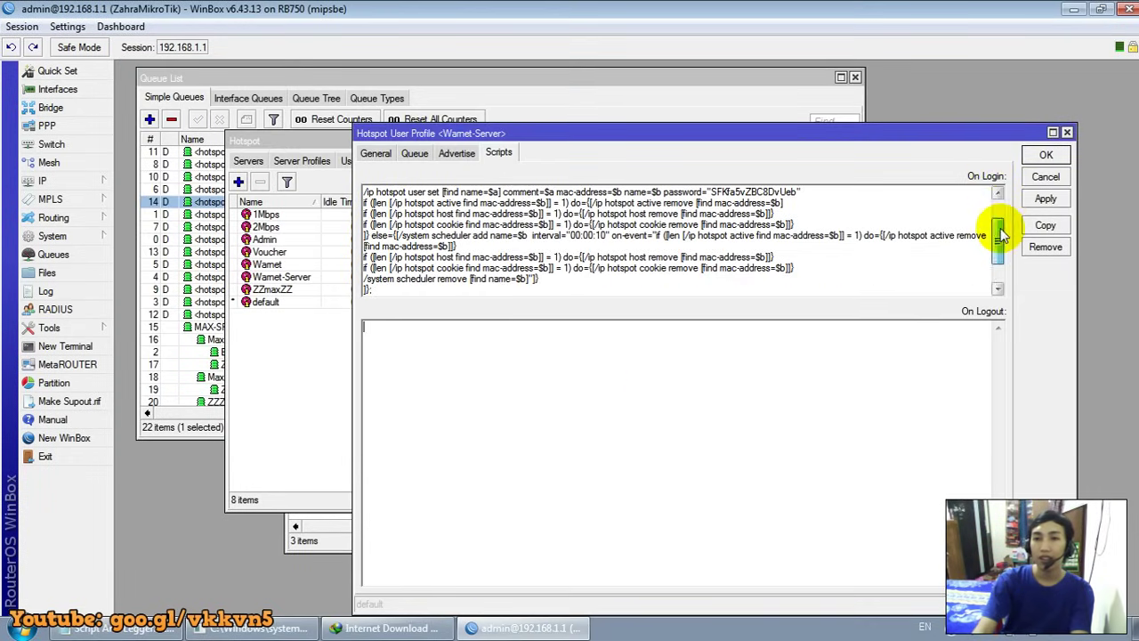
left_click(467, 416)
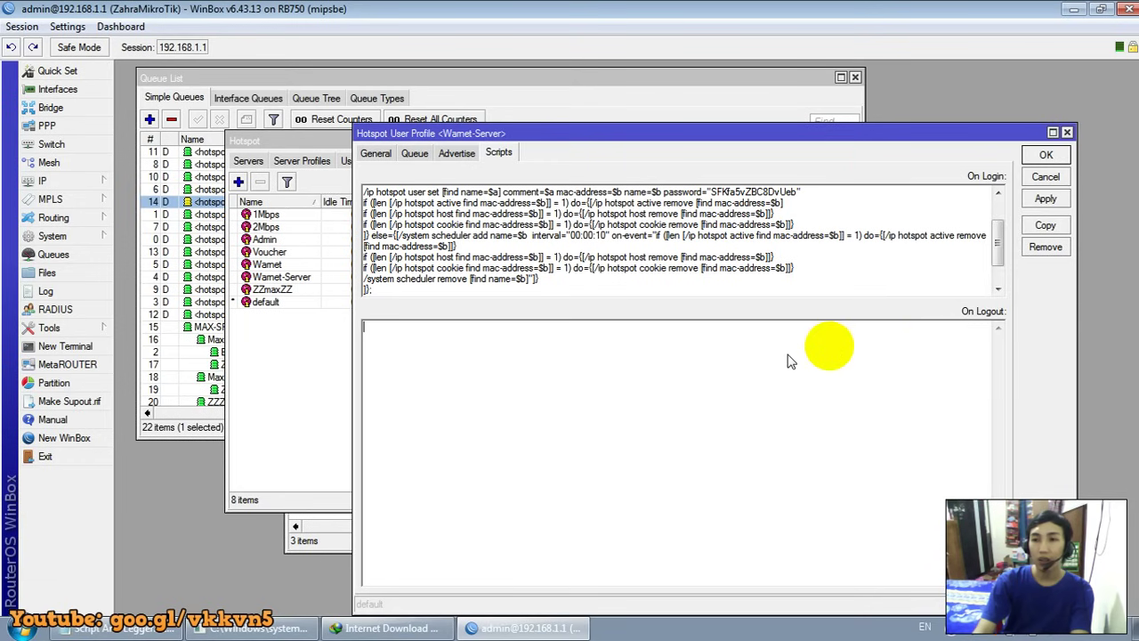
Copy the two-line On Logout user profile script from Script Anti Legger.txt
left_click(98, 628)
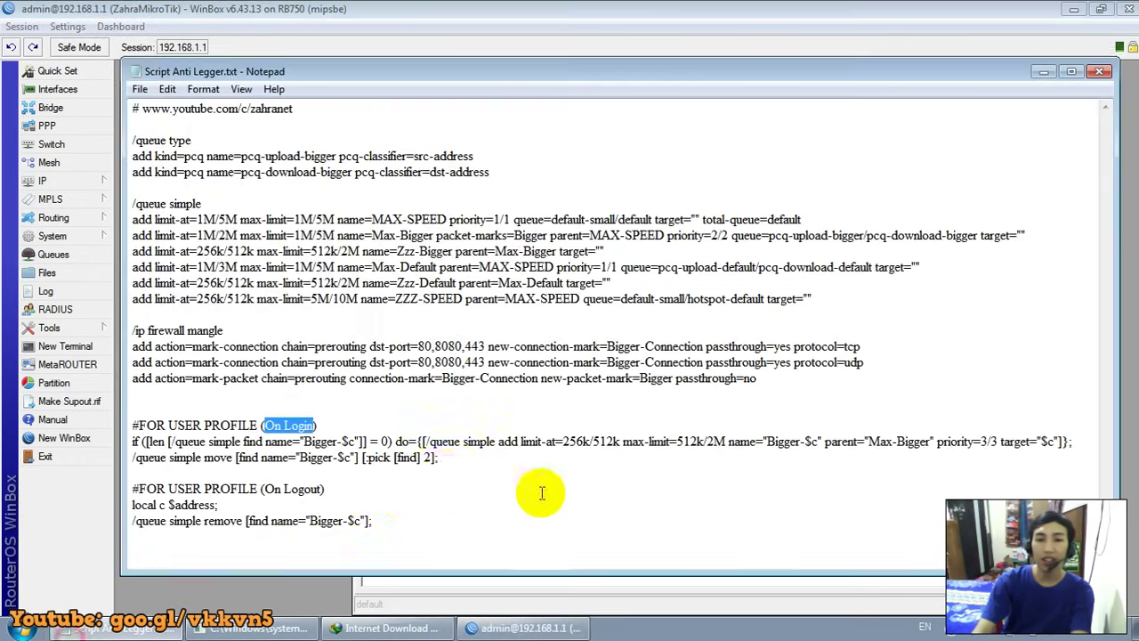
left_click_drag(378, 524, 123, 508)
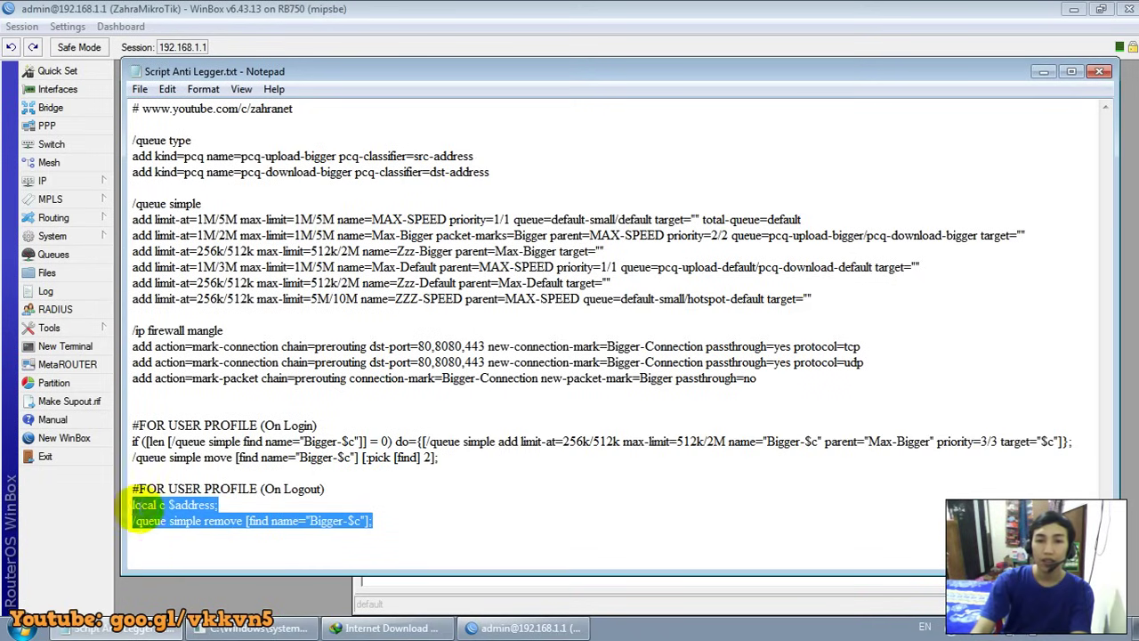
right_click(135, 522)
left_click(225, 331)
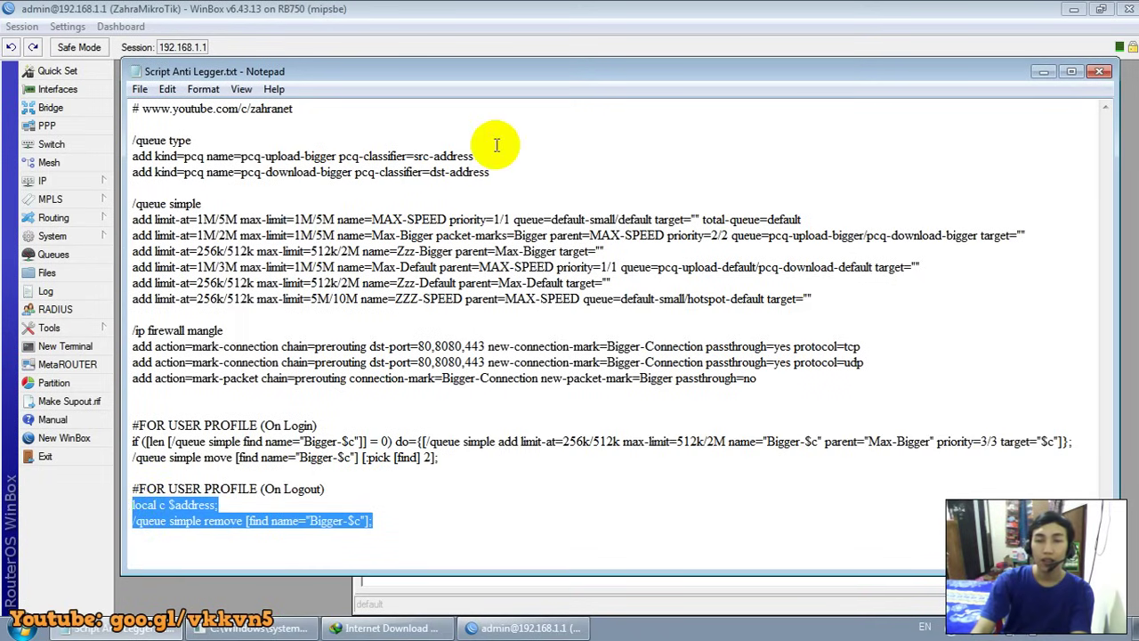
Back in WinBox, paste the copied queue removal script into the Warnet-Server profile's On Logout script
left_click(521, 33)
left_click(546, 356)
right_click(546, 356)
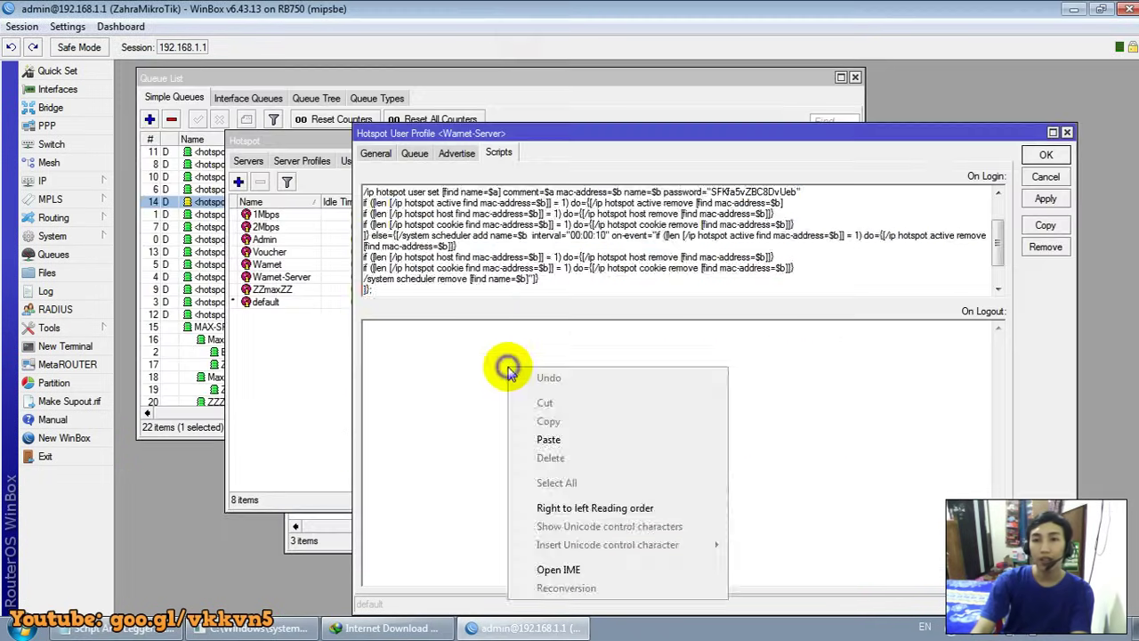
left_click(578, 435)
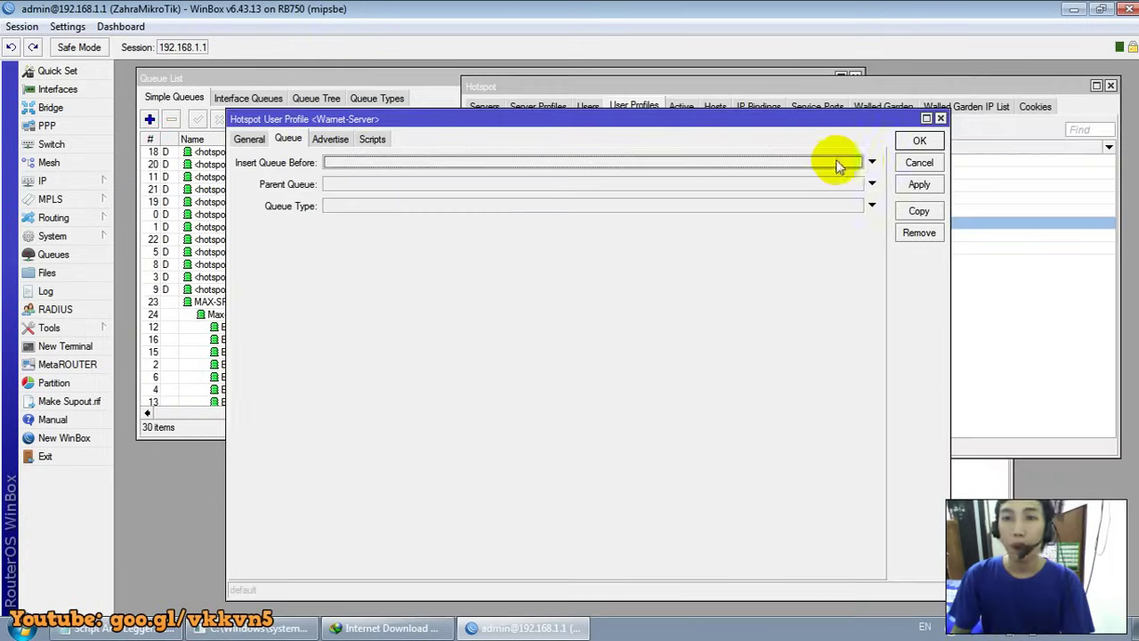
In the Warnet-Server profile's queue settings, insert the queue before Zzz-Default and set the parent queue to Max-Default
left_click(836, 164)
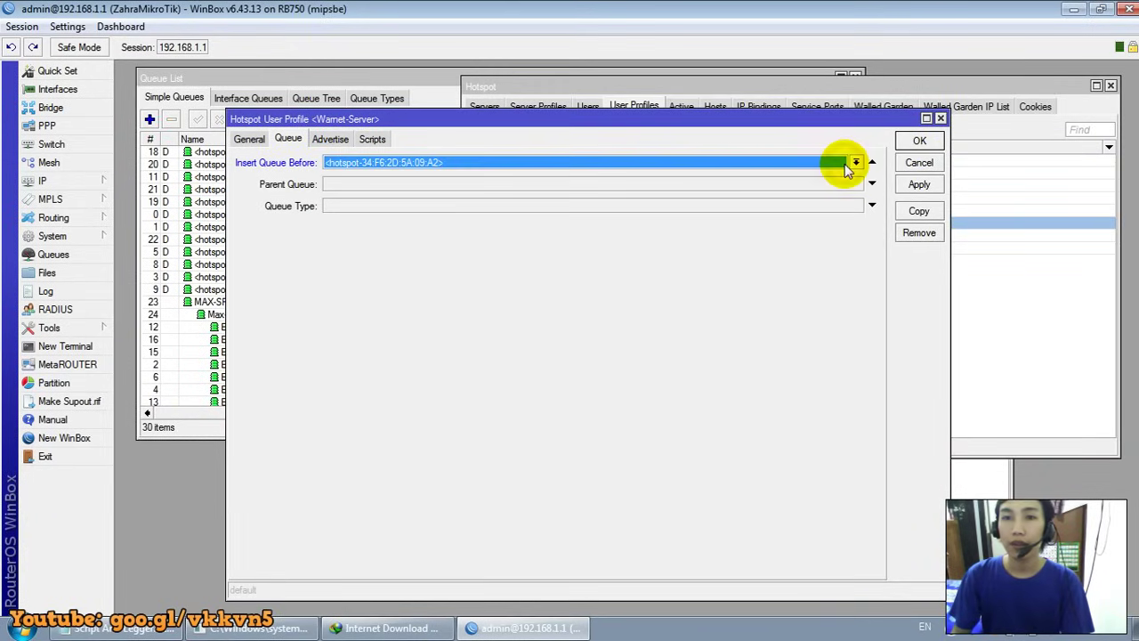
left_click_drag(873, 203, 814, 273)
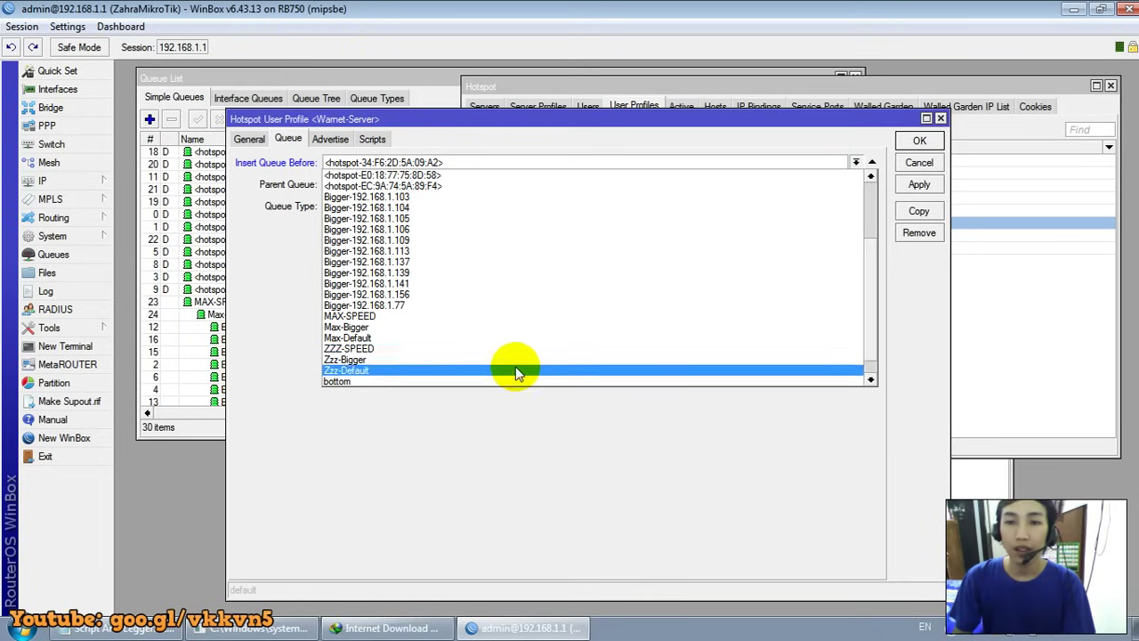
left_click(515, 370)
left_click(871, 183)
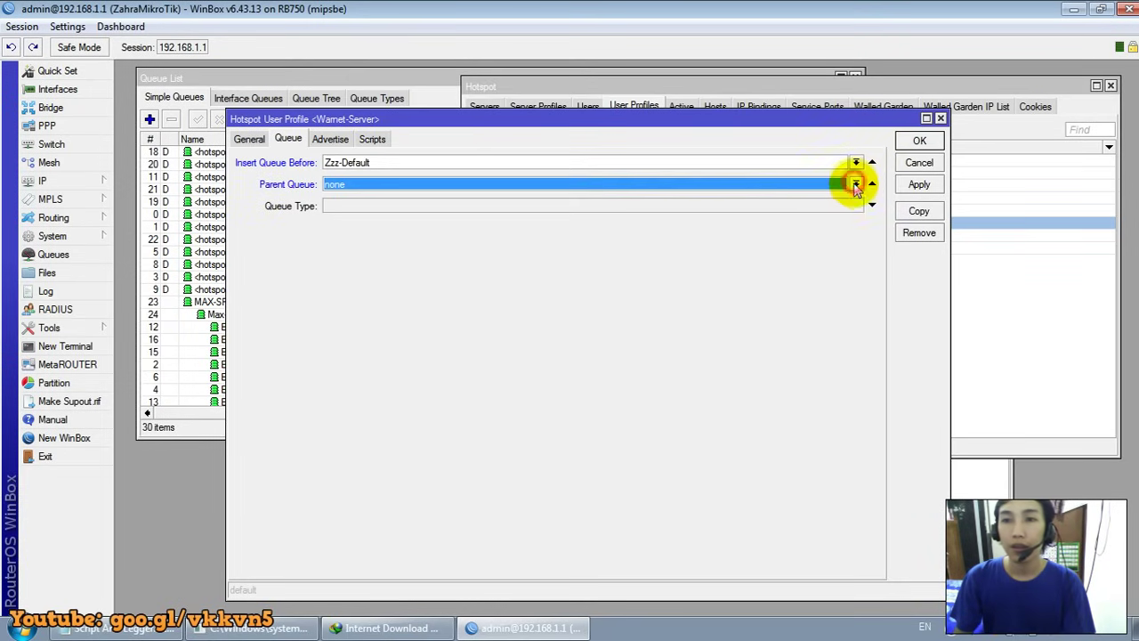
left_click(856, 184)
left_click_drag(875, 242, 858, 322)
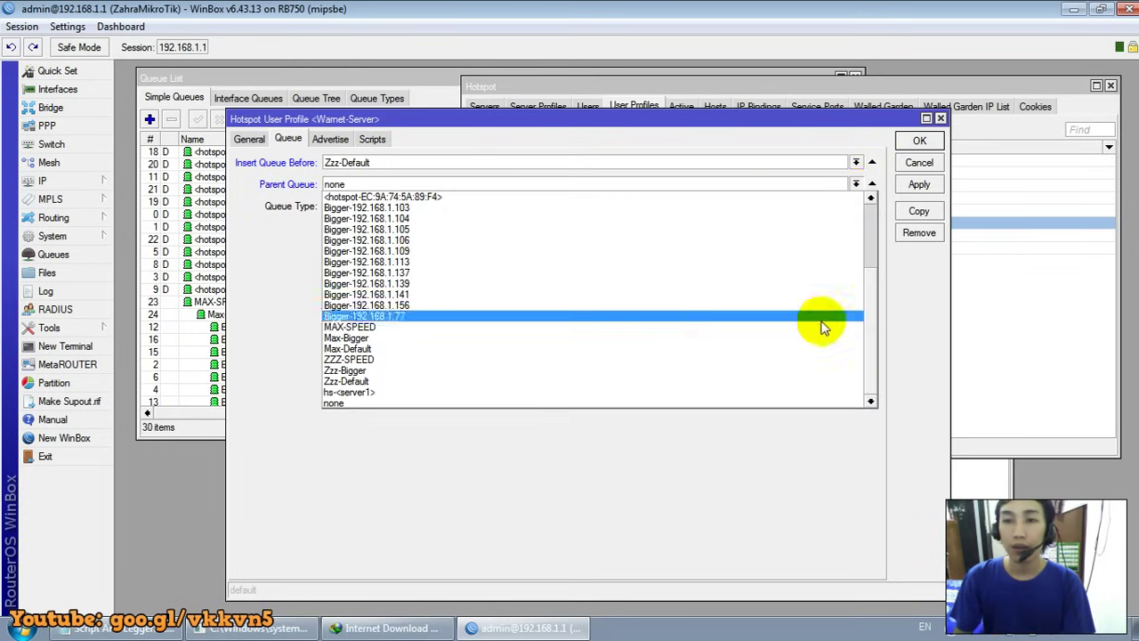
left_click(679, 357)
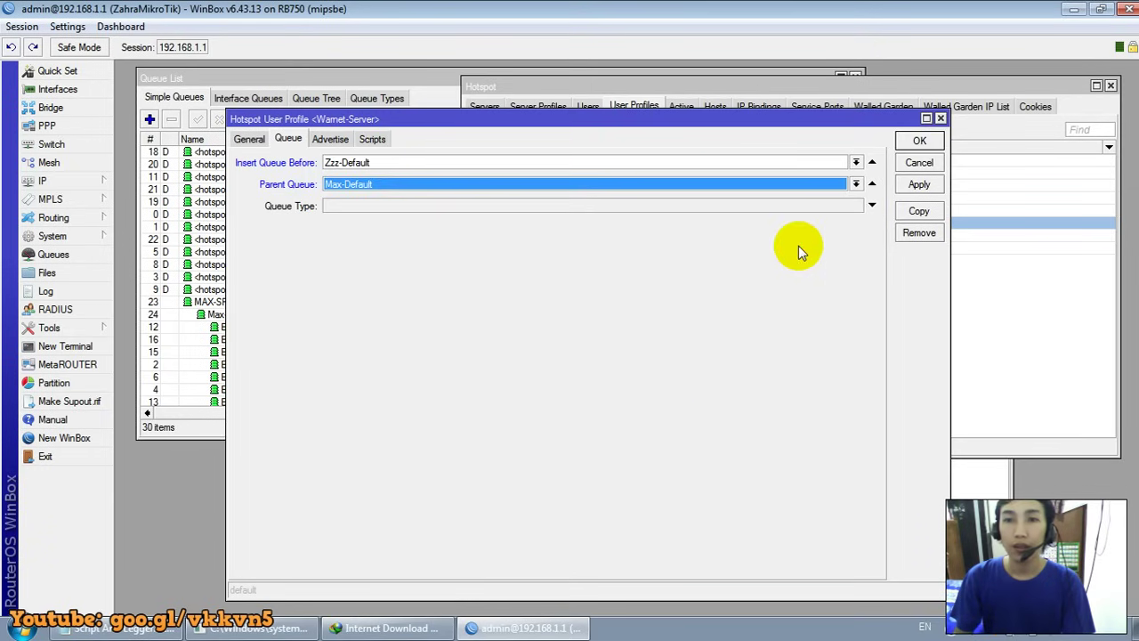
Set the Warnet-Server profile's queue type to default-small and save the profile
left_click(858, 207)
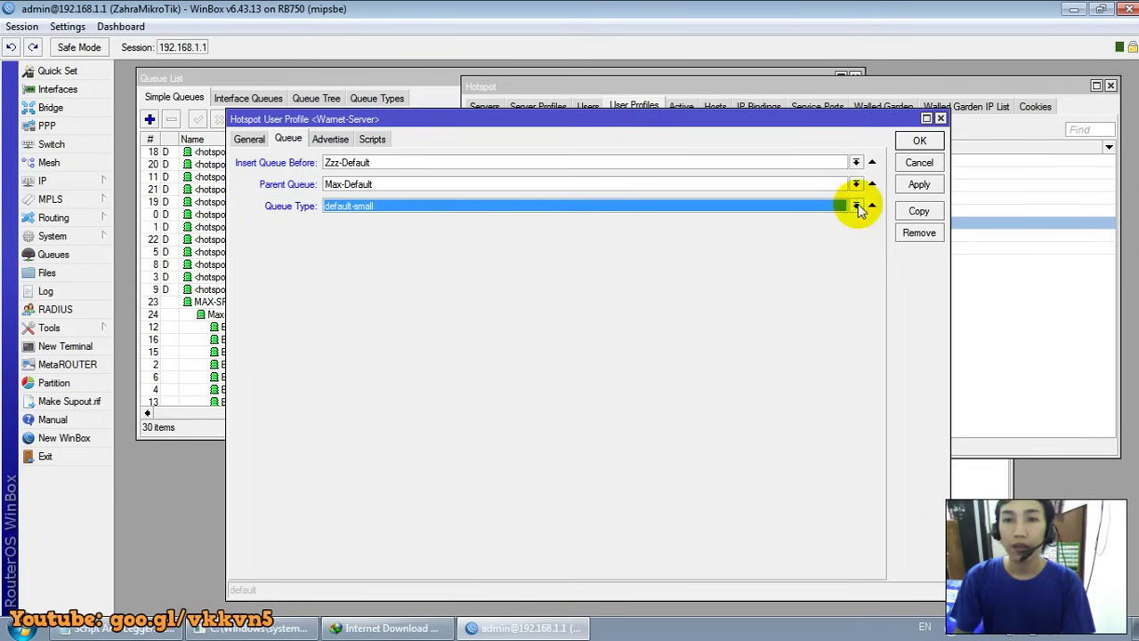
left_click(920, 185)
left_click(918, 142)
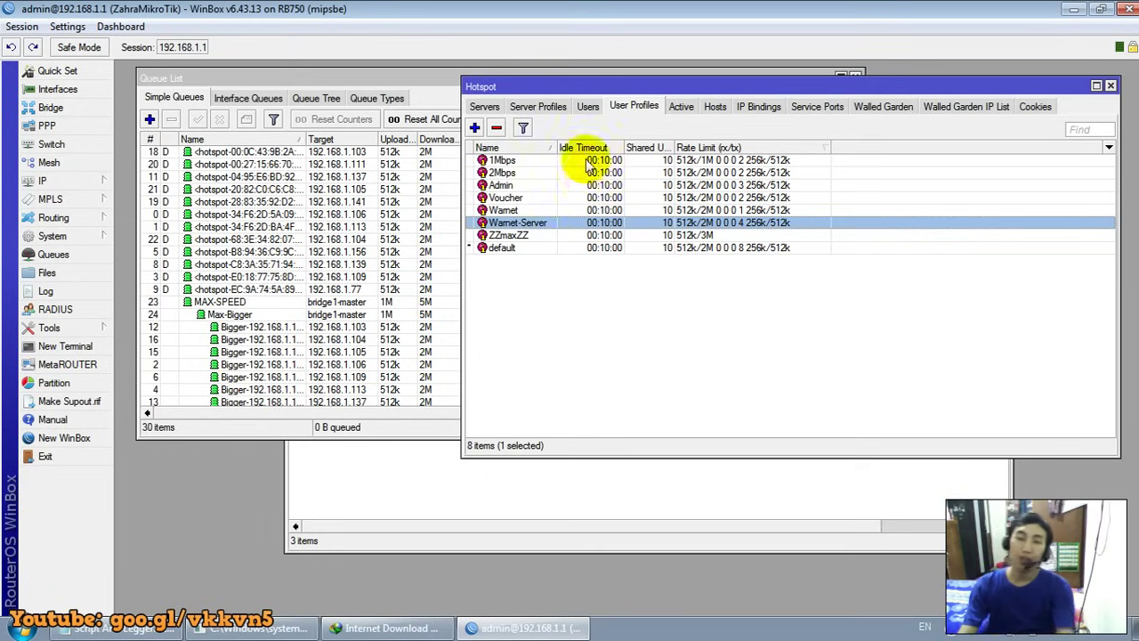
In the hotspot hosts list, remove every host except 192.168.1.77 so the clients log in again
left_click(545, 199)
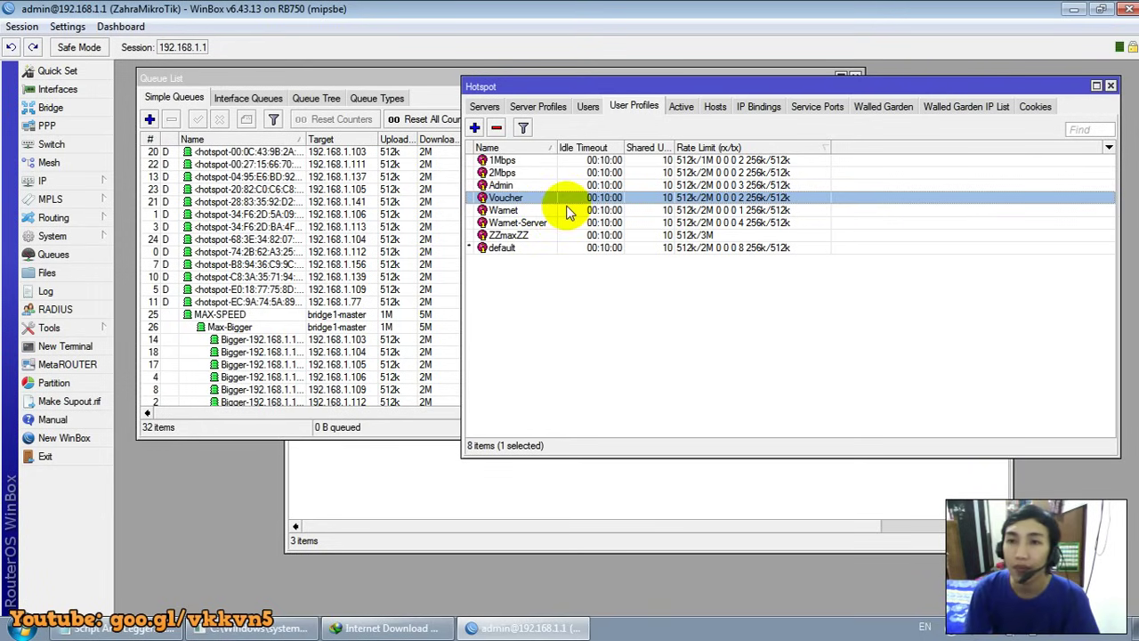
left_click(681, 107)
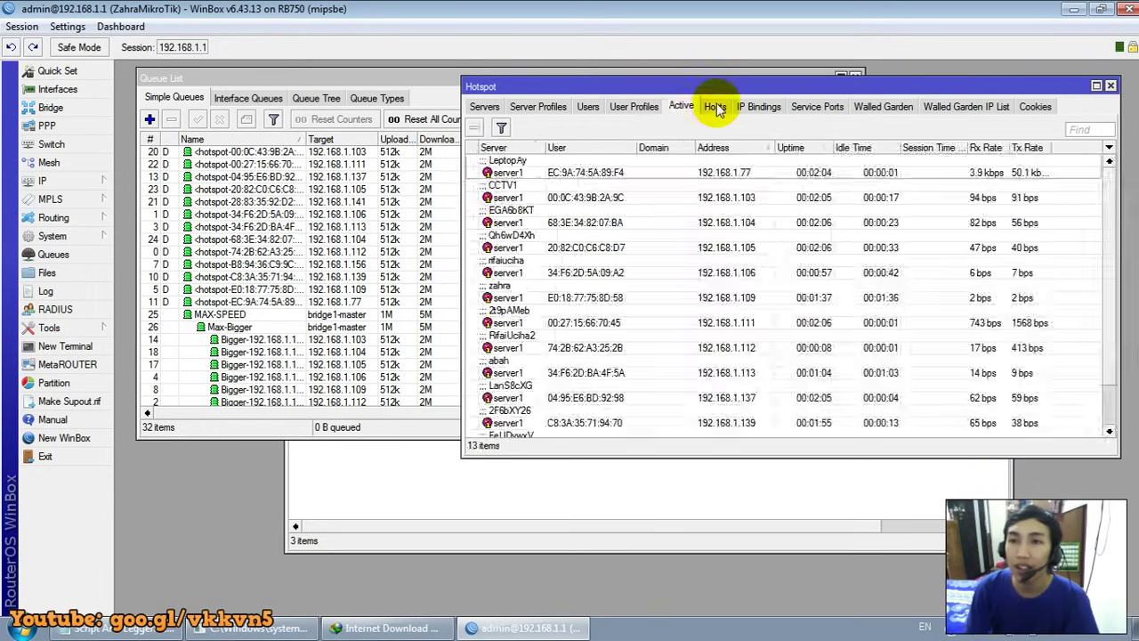
left_click(716, 107)
left_click(642, 165)
left_click_drag(1112, 195, 1117, 285)
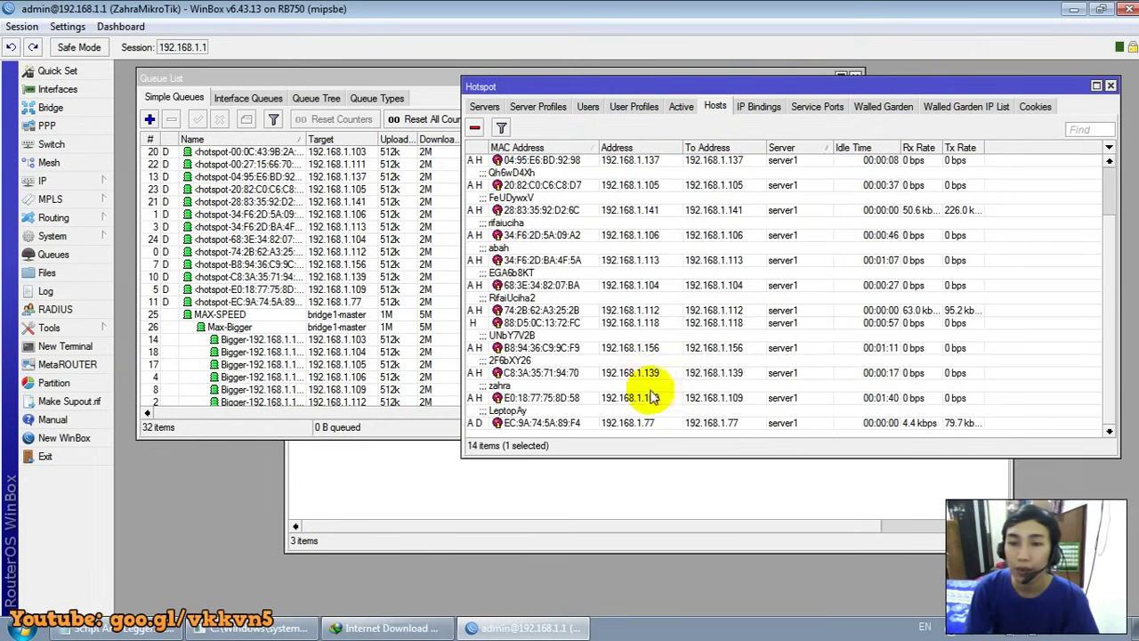
left_click(618, 398, "ctrl")
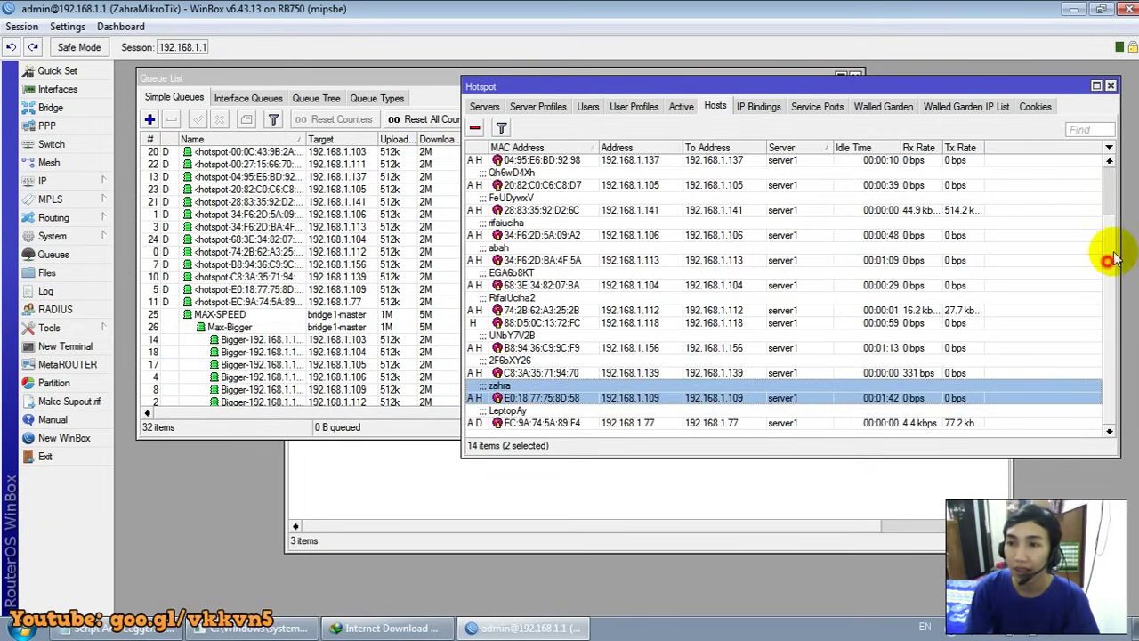
scroll(1112, 259, "up", 2)
left_click(795, 173)
left_click_drag(1112, 204, 1117, 267)
left_click(640, 419, "shift")
left_click(623, 420, "ctrl")
left_click(478, 129)
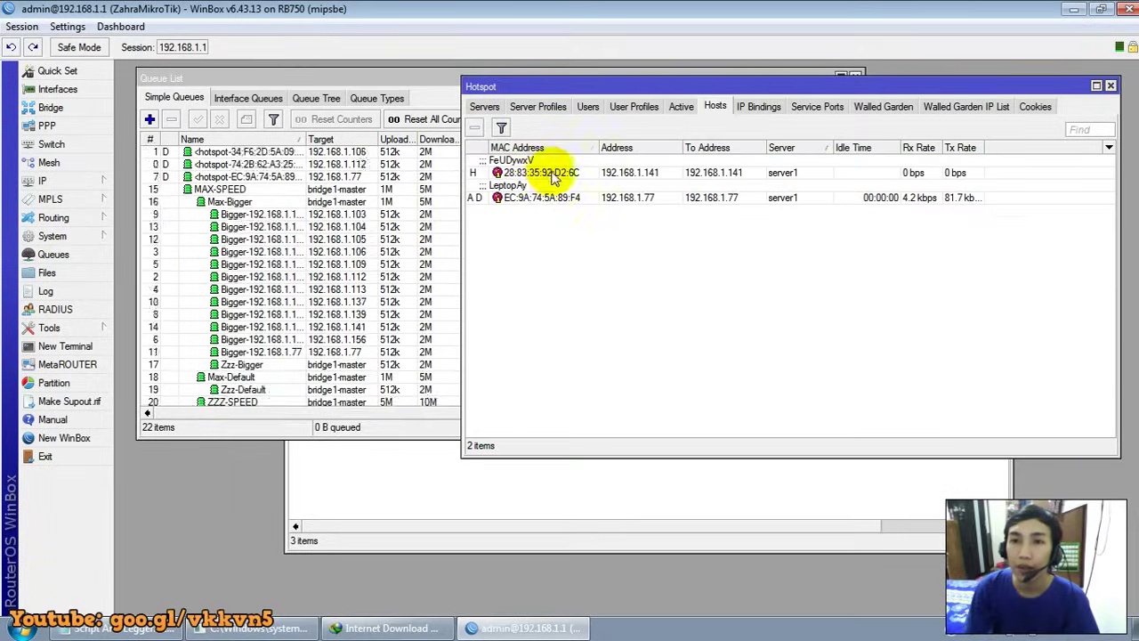
Remove the 192.168.1.77 host from the hotspot as well and return to the WinBox queue and host lists
left_click(546, 196)
left_click(478, 130)
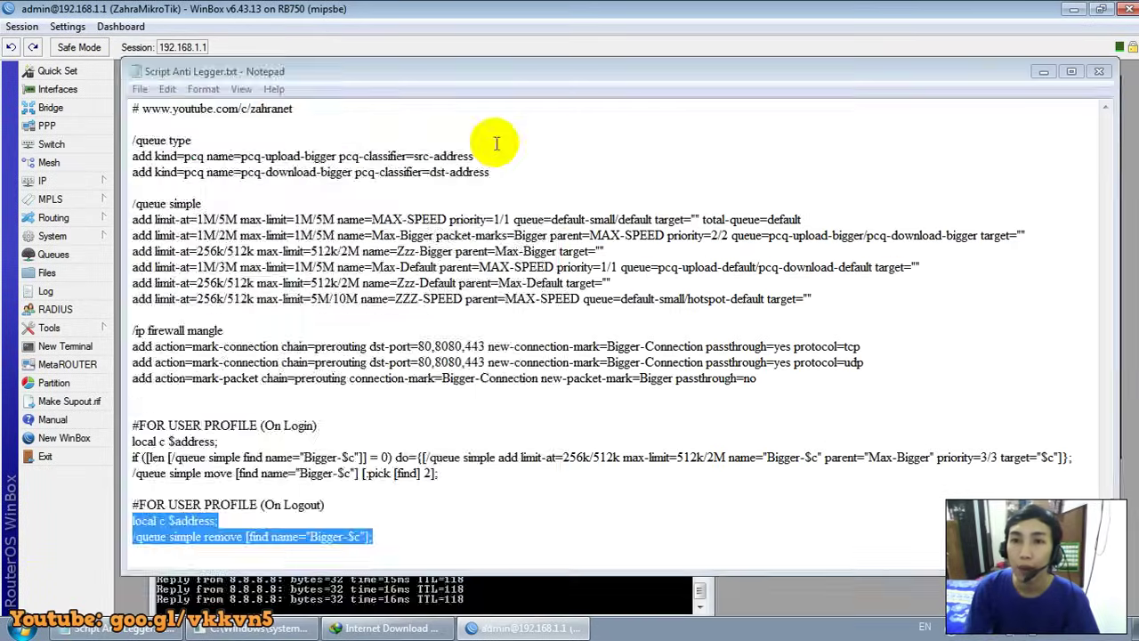
left_click(430, 138)
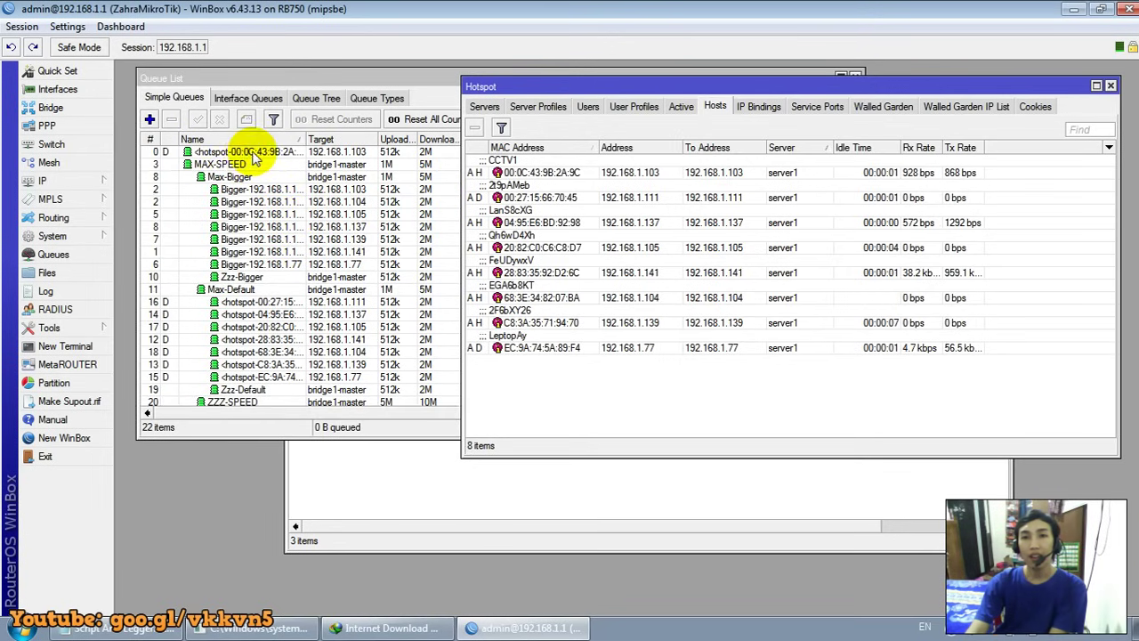
Examine the Voucher user profile's queue settings in the hotspot and close it without changes
left_click(204, 152)
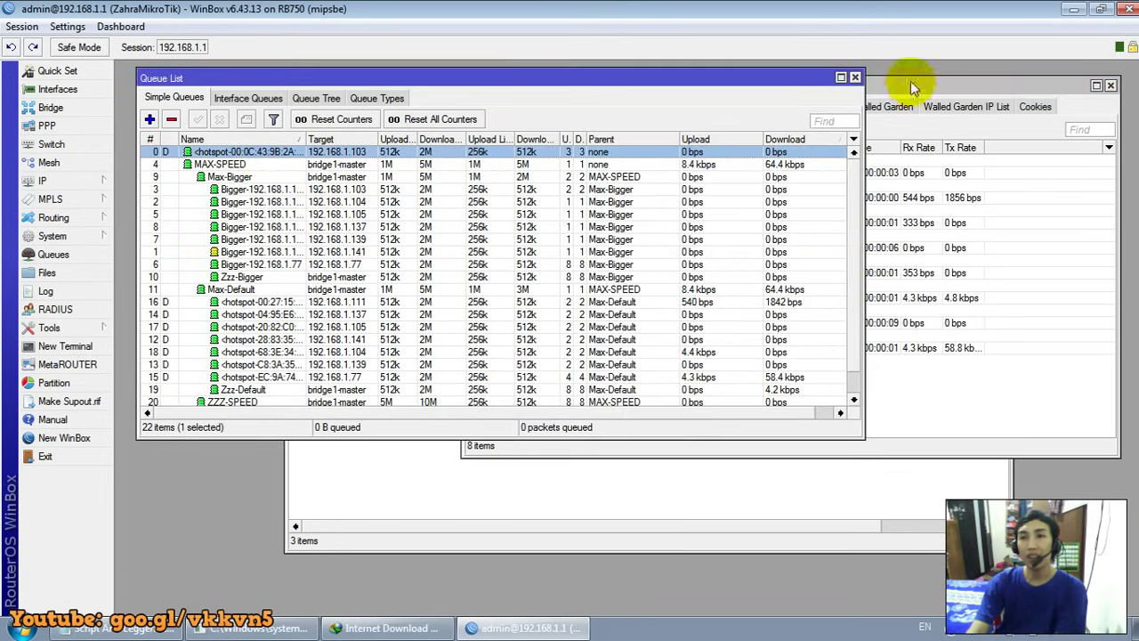
left_click(913, 87)
left_click(629, 109)
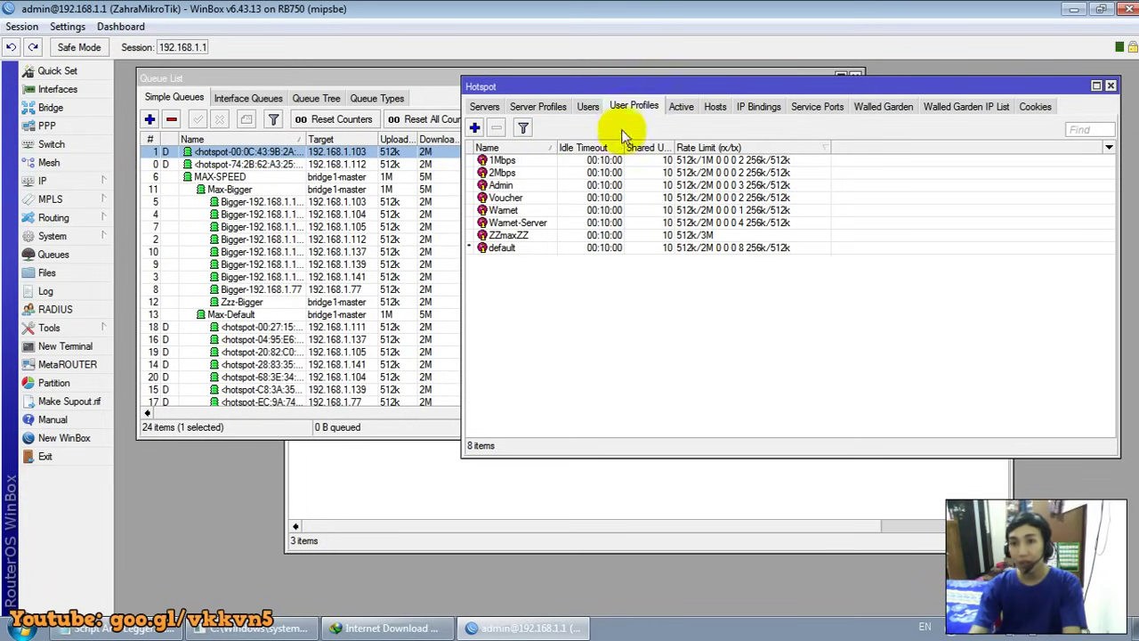
left_click(520, 162)
left_click(526, 172)
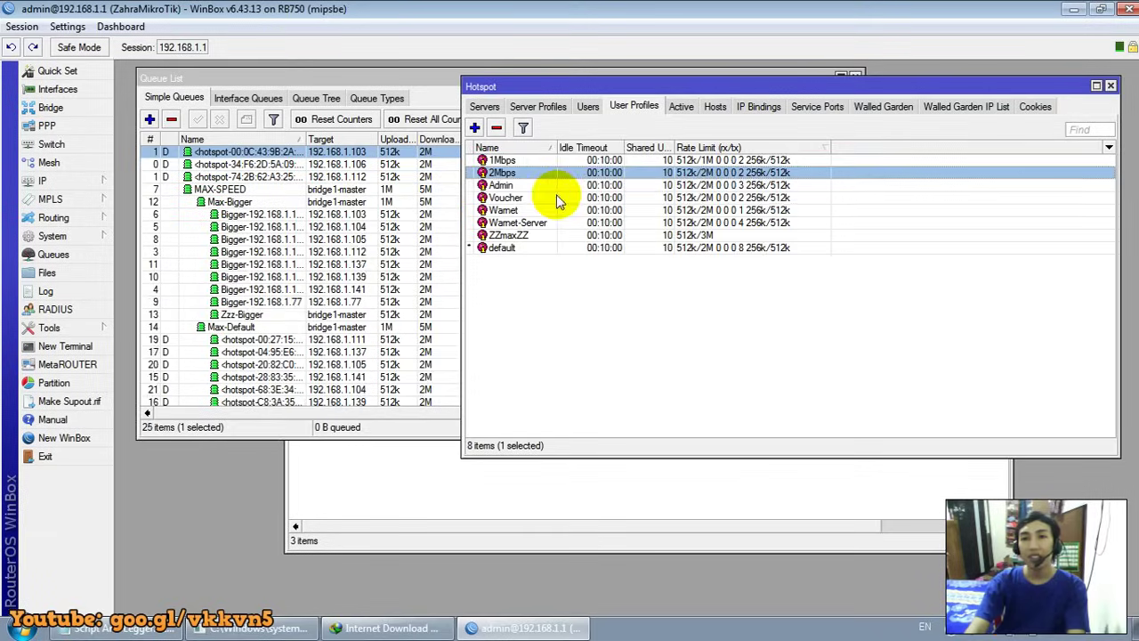
double_click(556, 197)
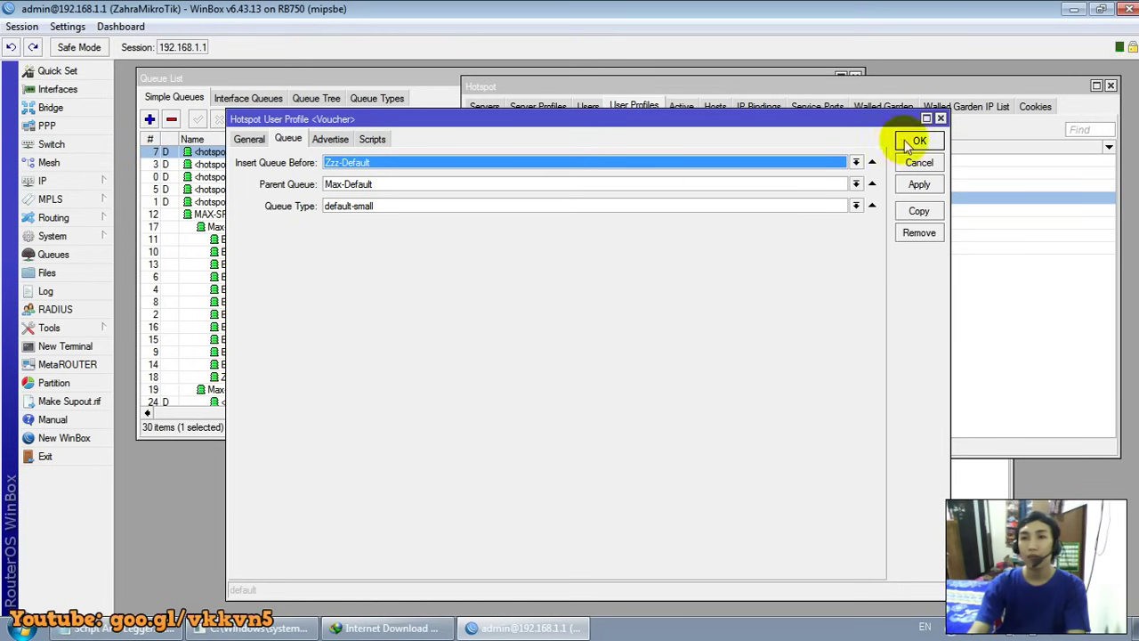
left_click(941, 118)
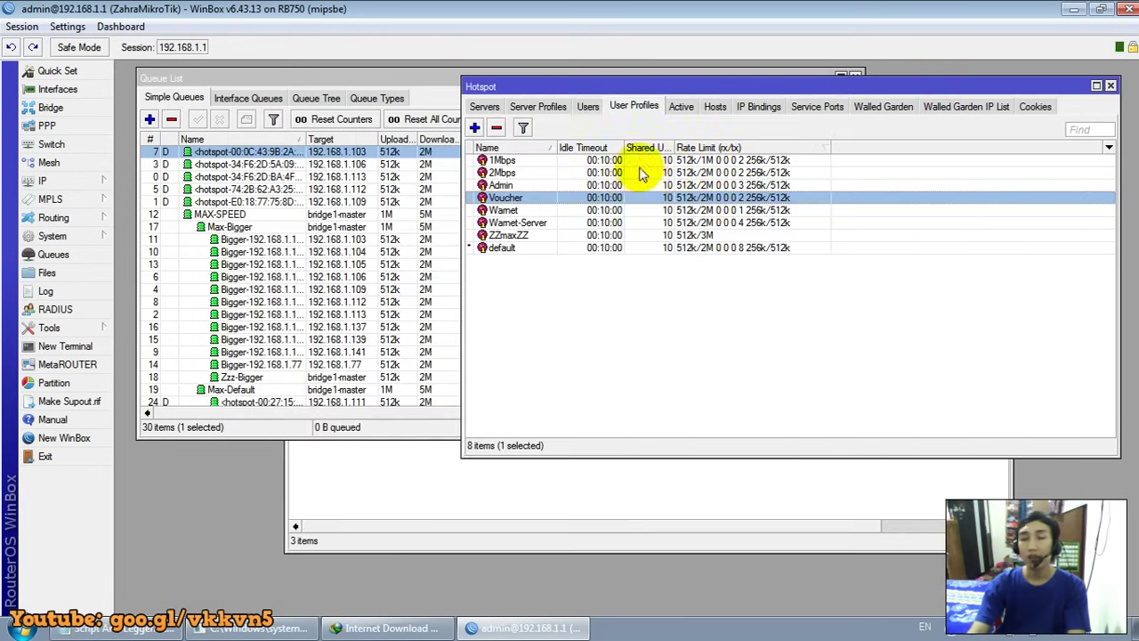
In the 1Mbps user profile's queue settings, insert the queue before Zzz-Default
left_click(587, 161)
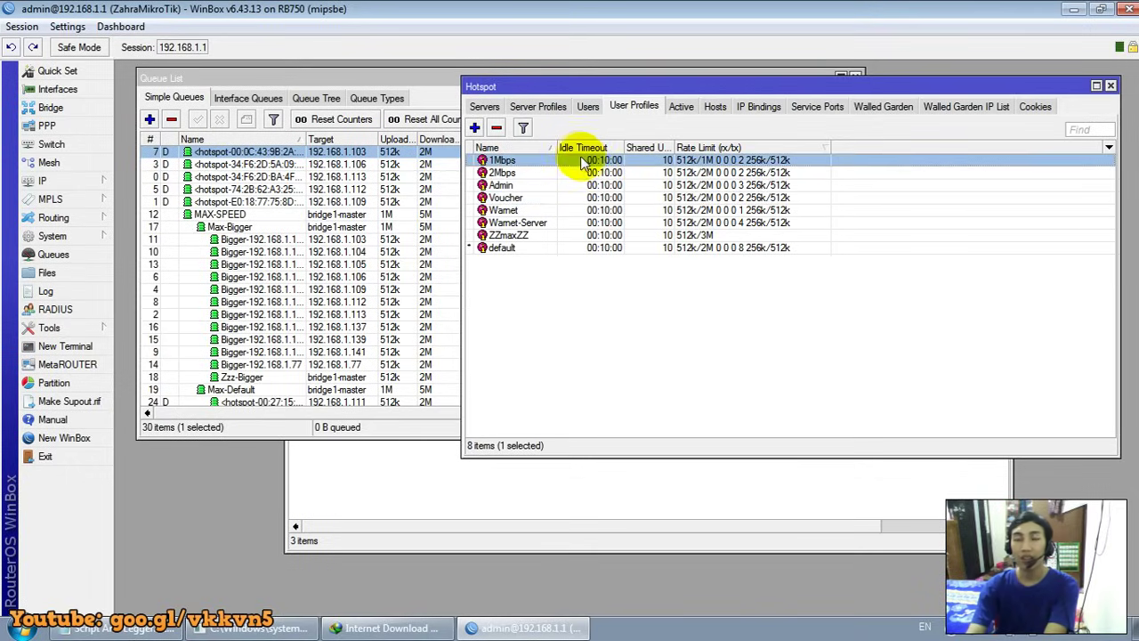
double_click(583, 165)
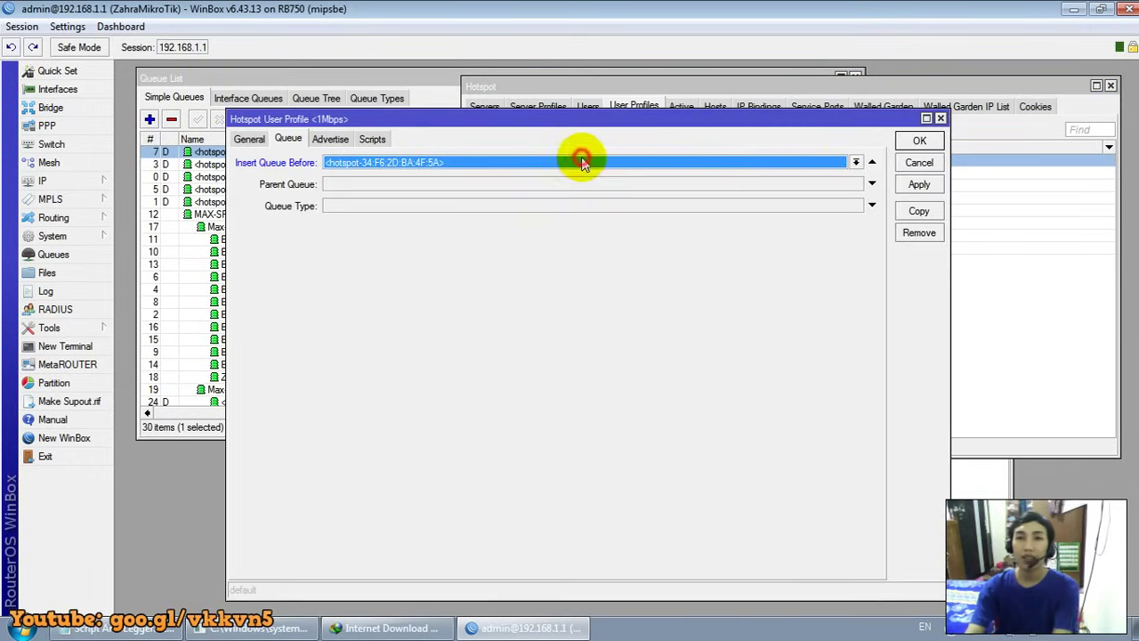
left_click(856, 162)
left_click_drag(872, 198, 796, 275)
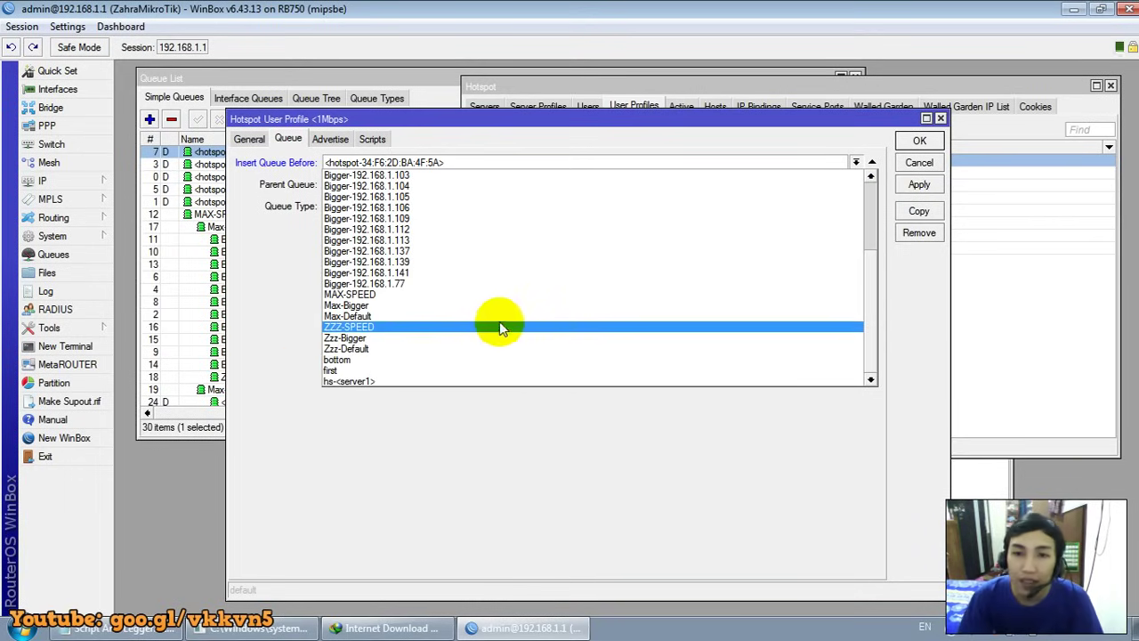
left_click(411, 348)
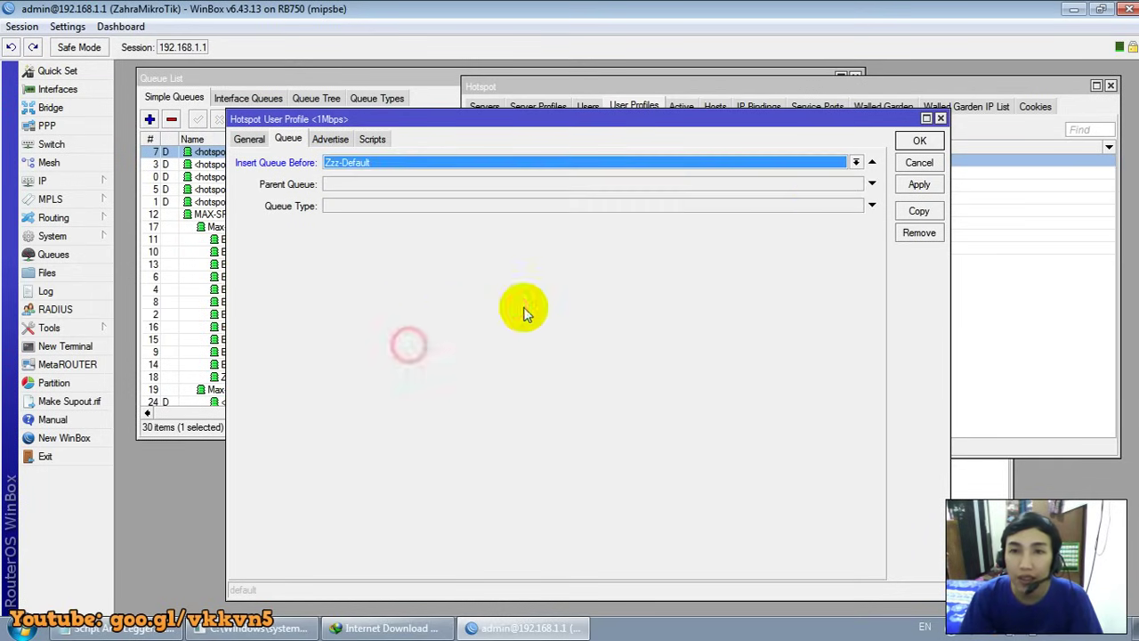
Set the 1Mbps profile's parent queue to Max-Default and queue type to default-small, and save the profile
left_click(871, 183)
left_click(854, 183)
left_click_drag(869, 260, 871, 313)
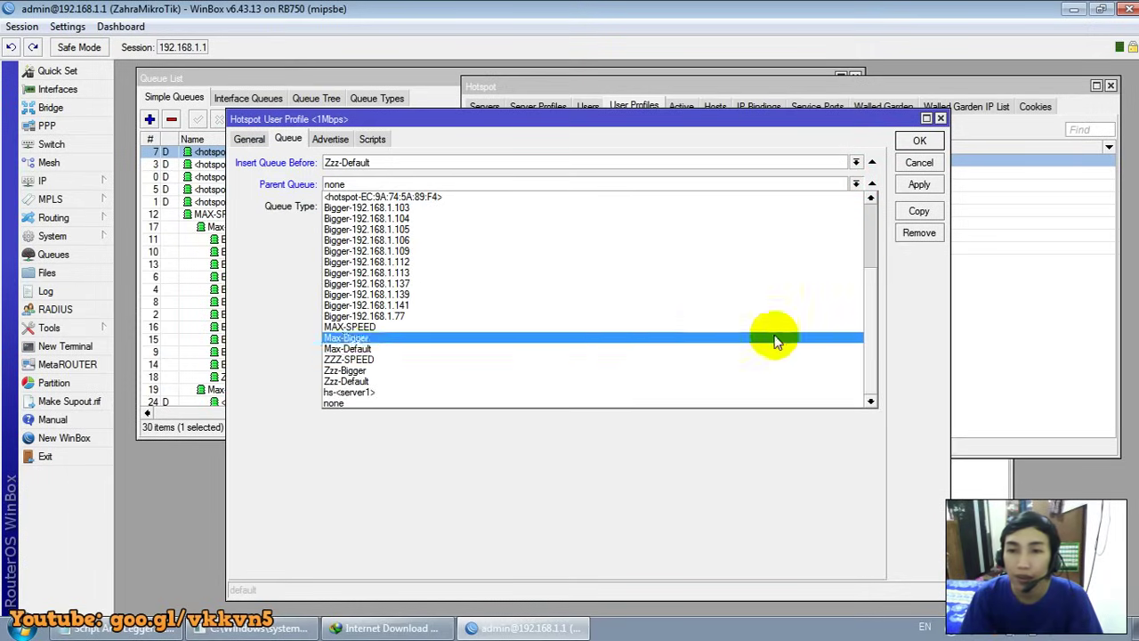
left_click(614, 345)
left_click(869, 206)
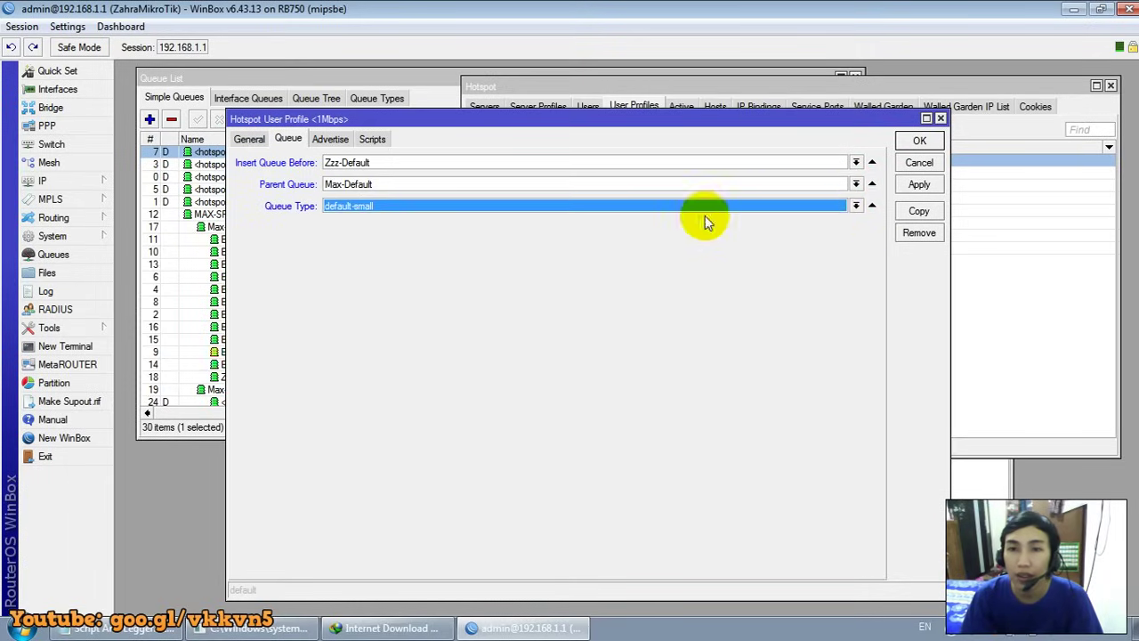
left_click(917, 185)
left_click(917, 140)
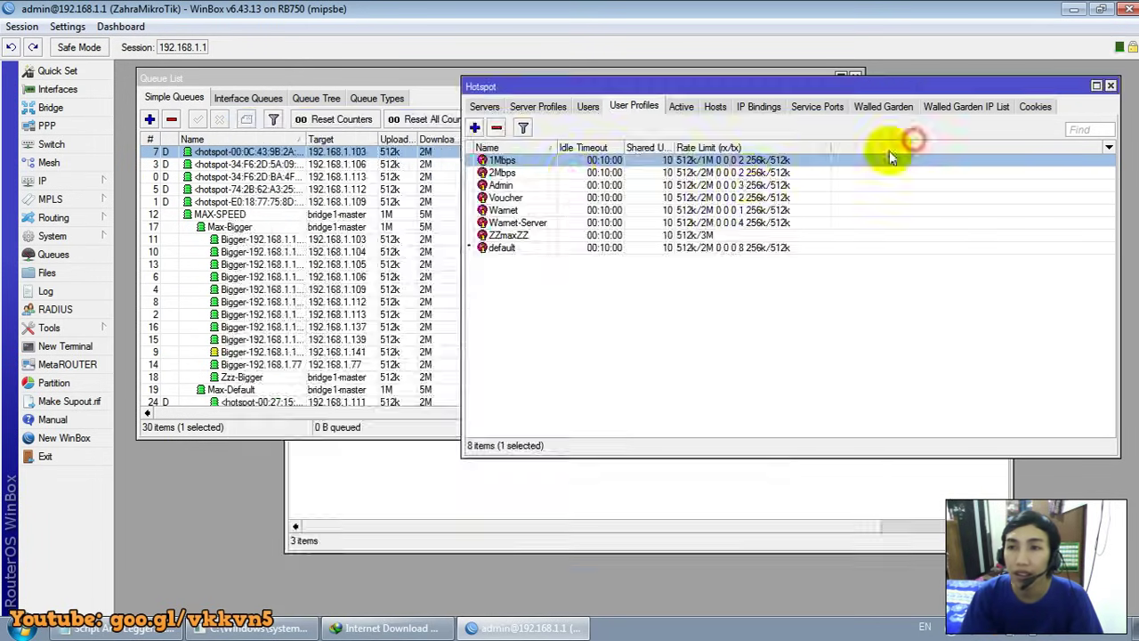
In the 2Mbps user profile's queue settings, insert the queue before Zzz-Default
double_click(579, 172)
left_click(862, 161)
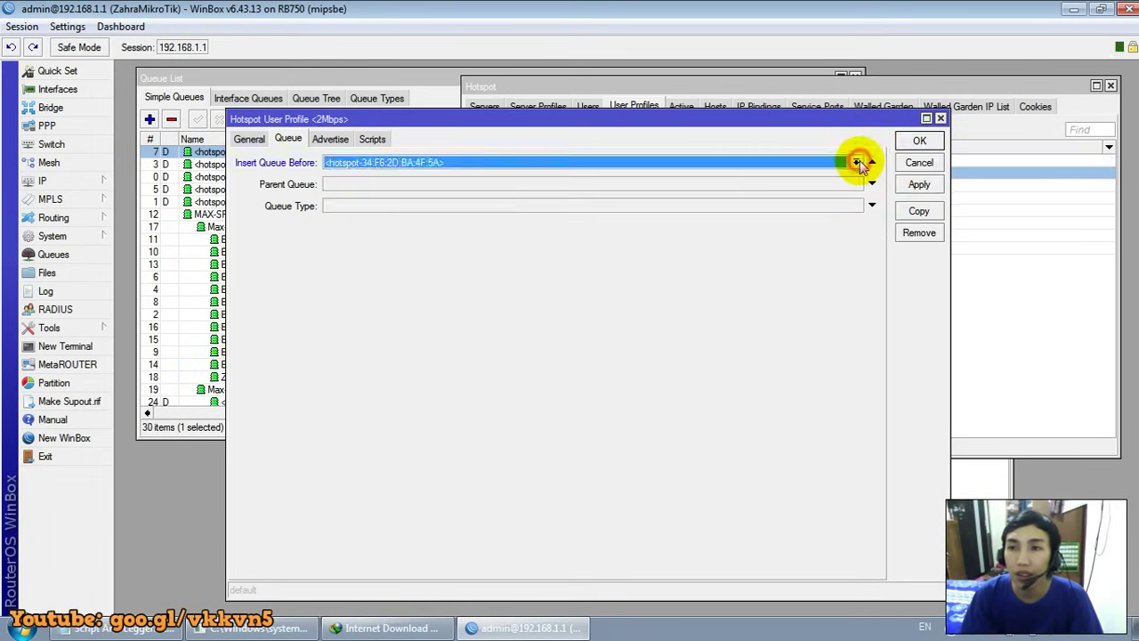
left_click(861, 161)
left_click_drag(871, 215, 881, 289)
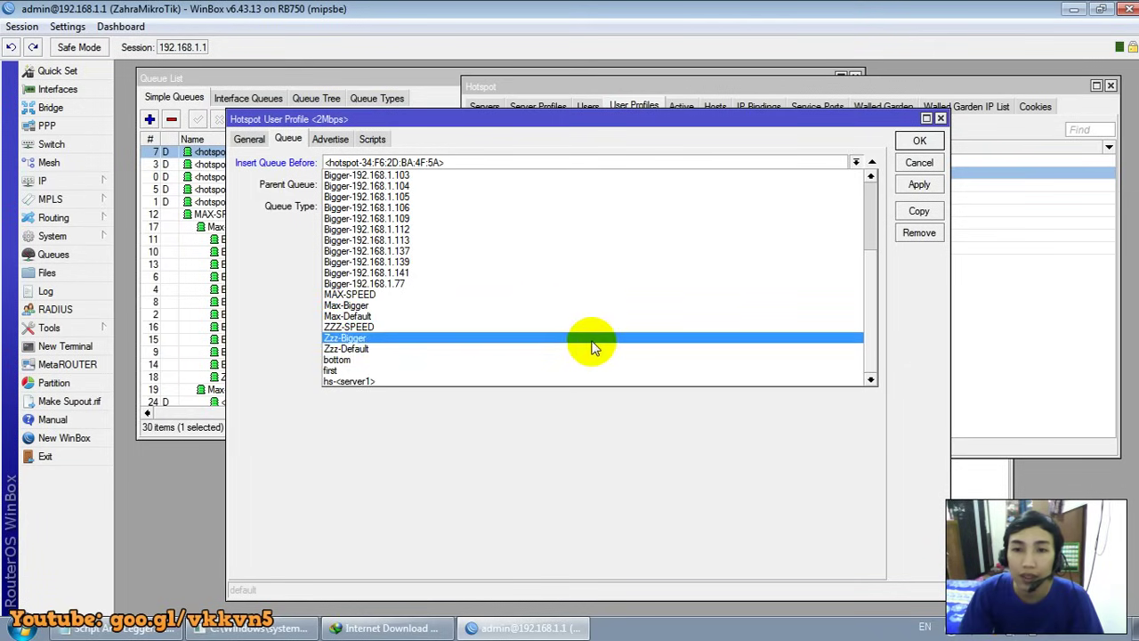
left_click(593, 347)
Set the 2Mbps profile's parent queue to Max-Default and queue type to default-small, and save the profile
left_click(857, 183)
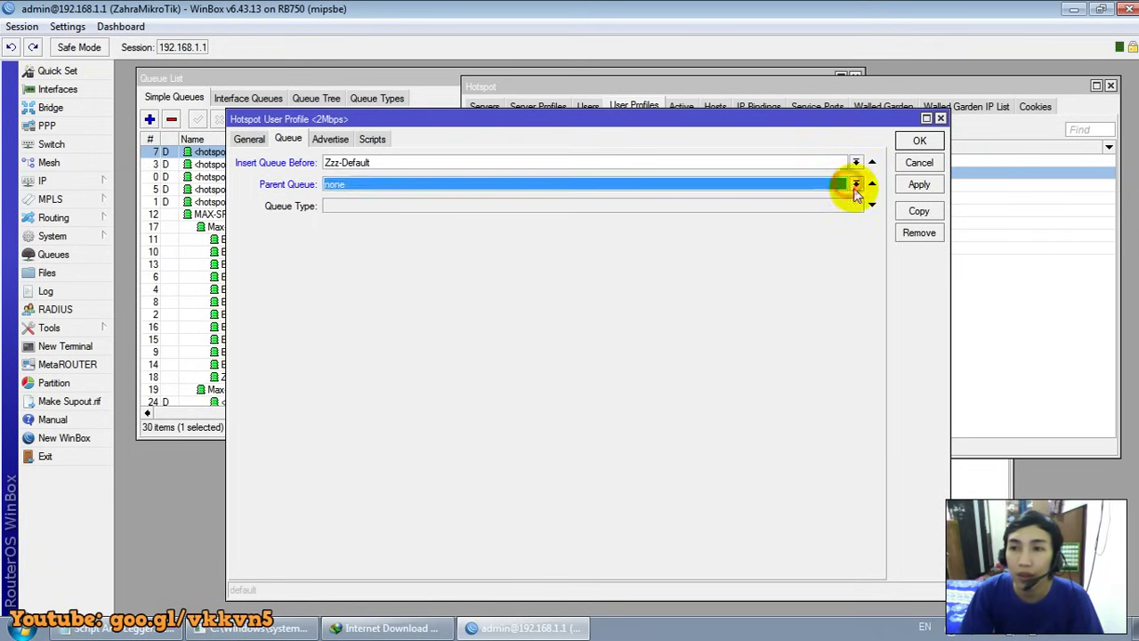
left_click(856, 183)
left_click_drag(874, 229, 877, 318)
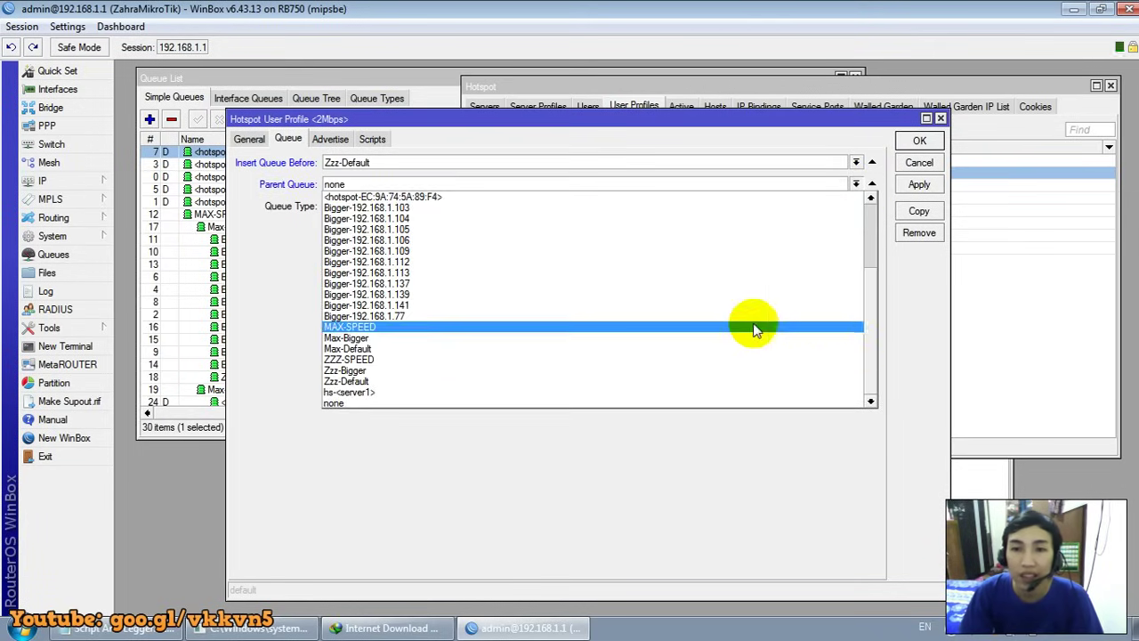
left_click(733, 346)
left_click(870, 206)
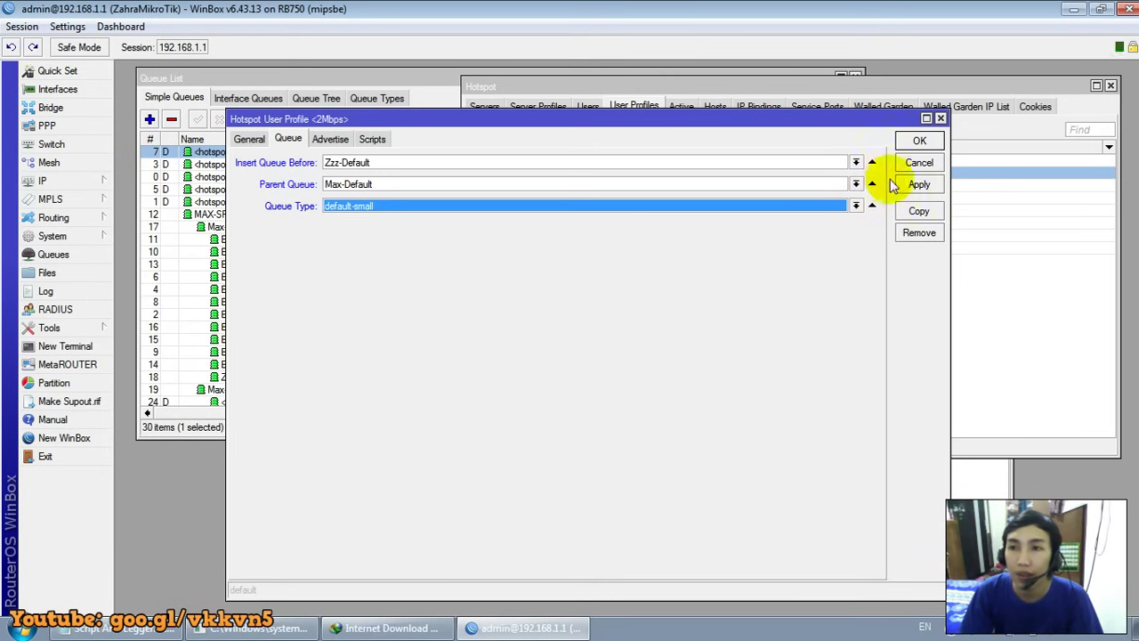
left_click(917, 184)
left_click(913, 144)
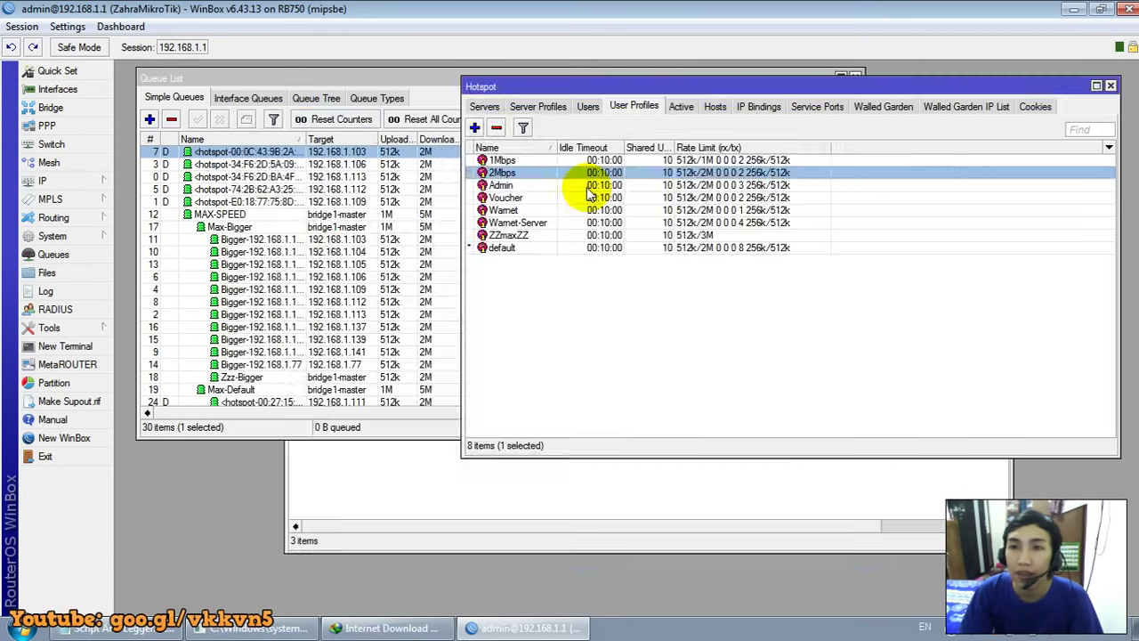
In the Admin user profile's queue settings, insert the queue before Zzz-Default
double_click(595, 184)
left_click(872, 162)
left_click(855, 162)
scroll(860, 198, "down", 5)
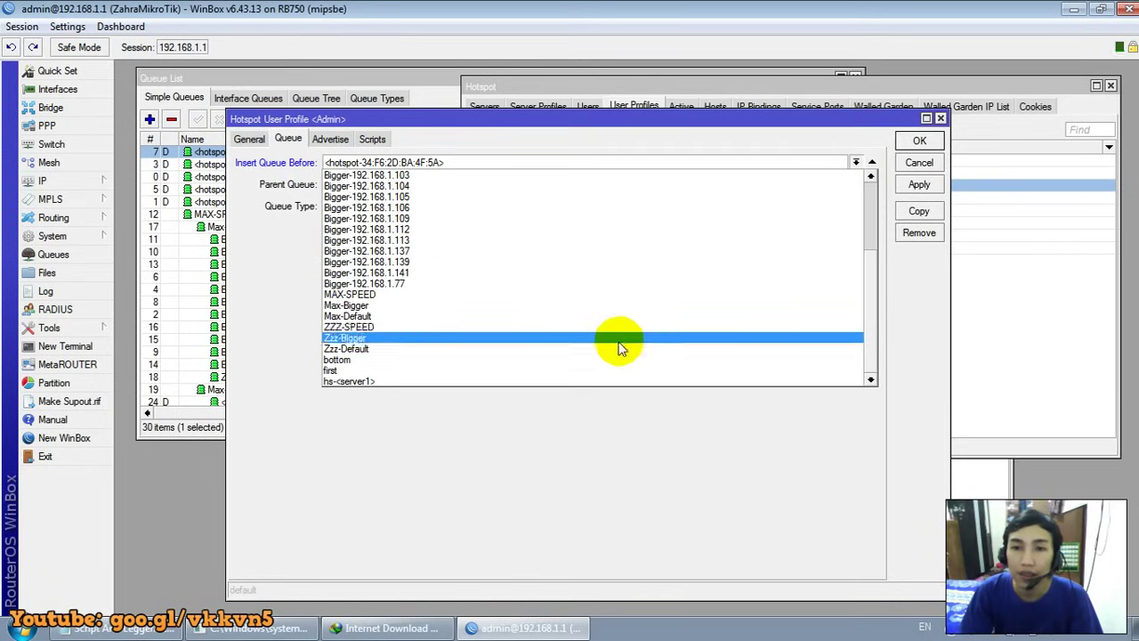
left_click(569, 347)
Set the Admin profile's parent queue to Max-Default and queue type to default-small, and save the profile
left_click(860, 187)
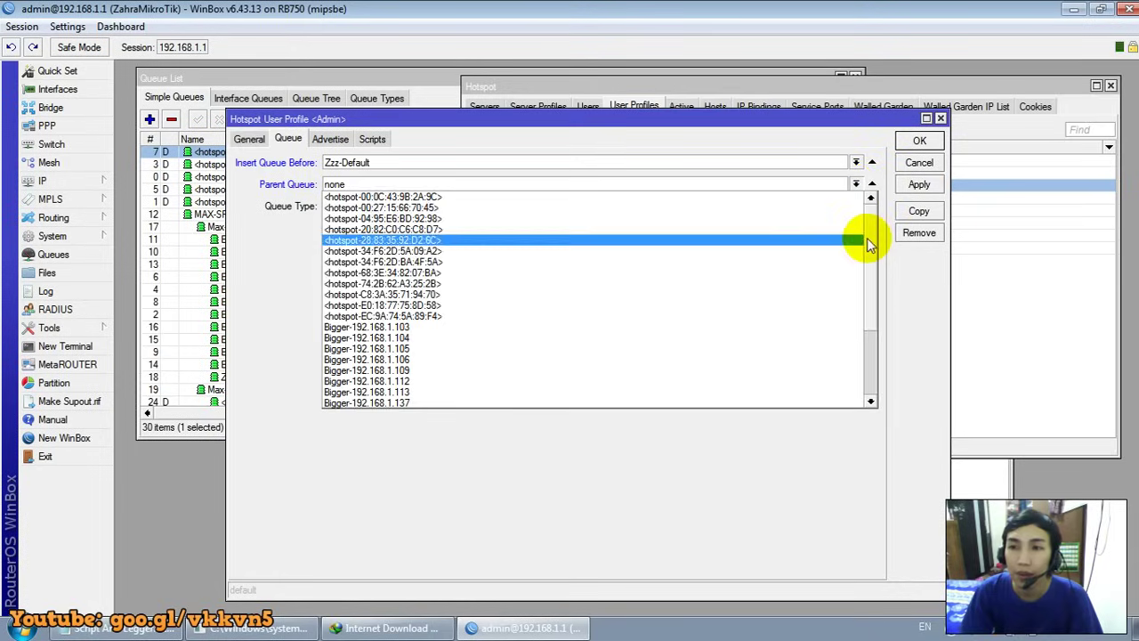
scroll(868, 267, "down", 5)
left_click(706, 348)
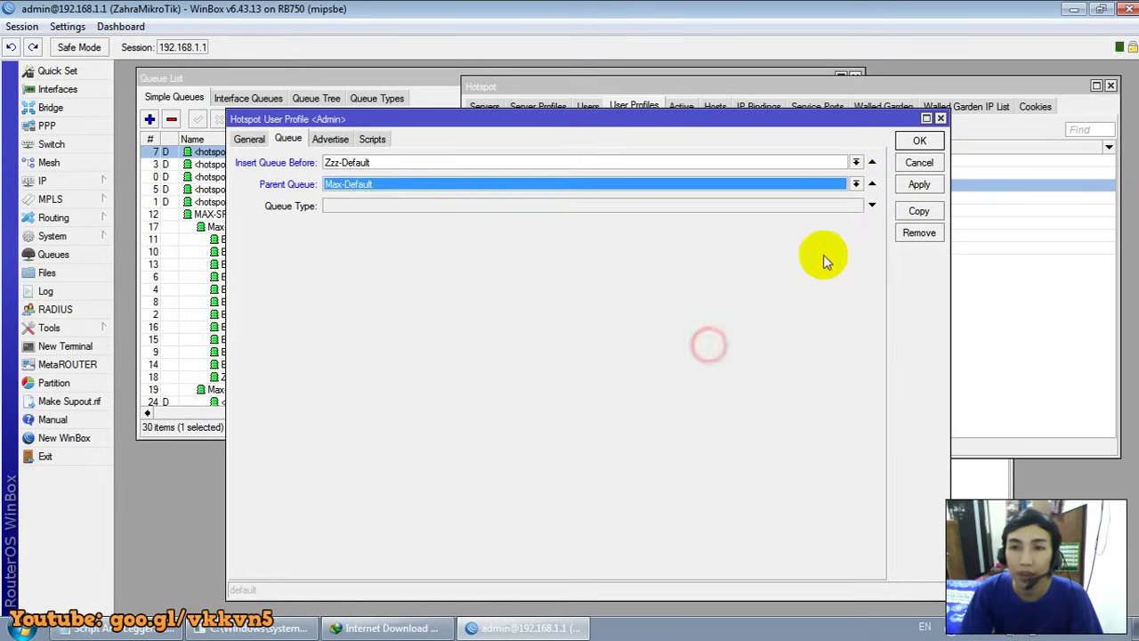
left_click(854, 210)
left_click(921, 185)
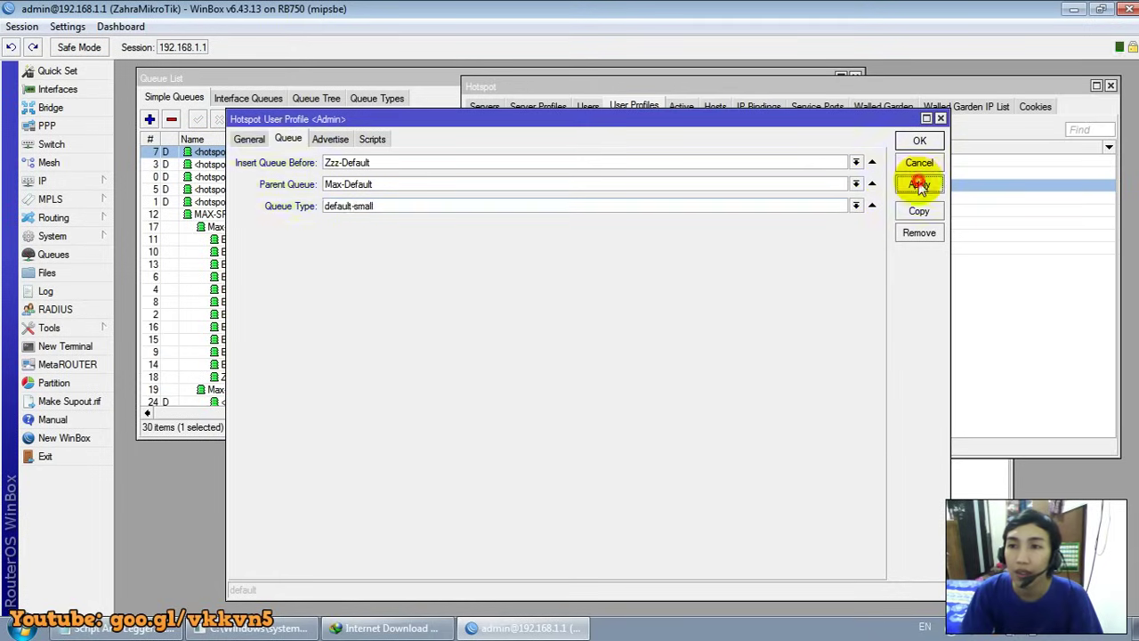
left_click(918, 142)
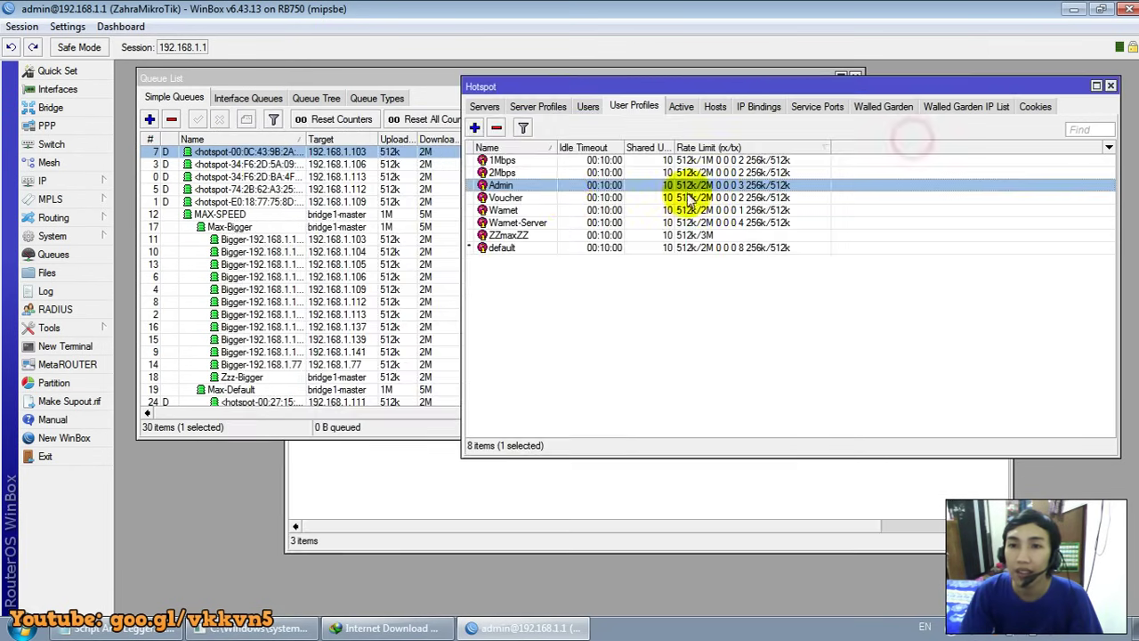
In the Warnet user profile's queue settings, insert the queue before Zzz-Default
double_click(559, 211)
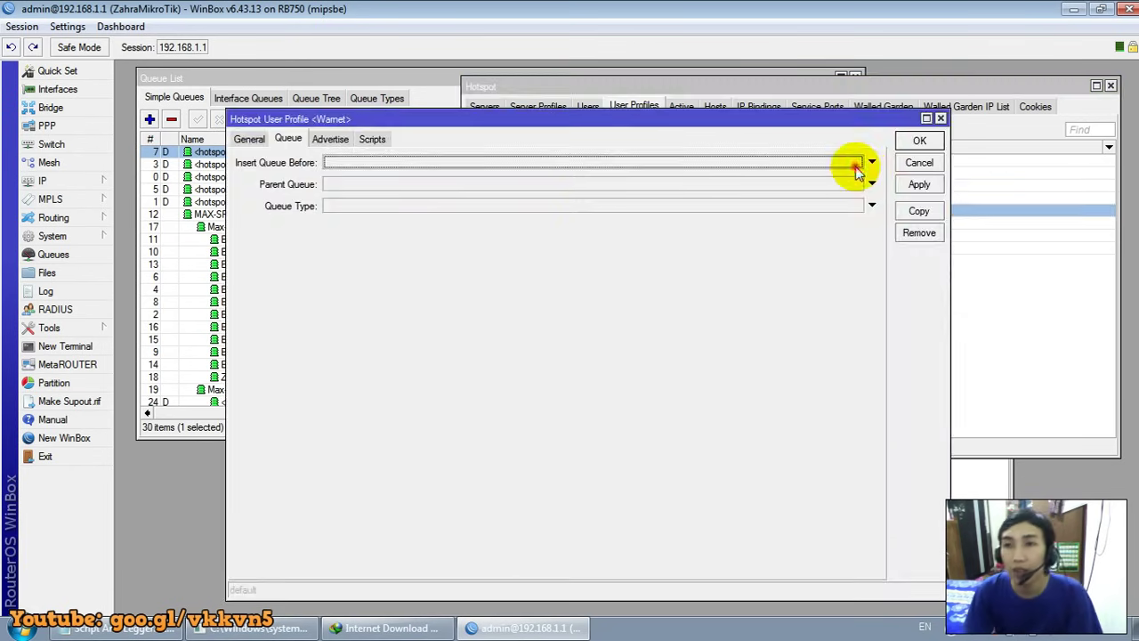
left_click(855, 163)
scroll(870, 240, "down", 4)
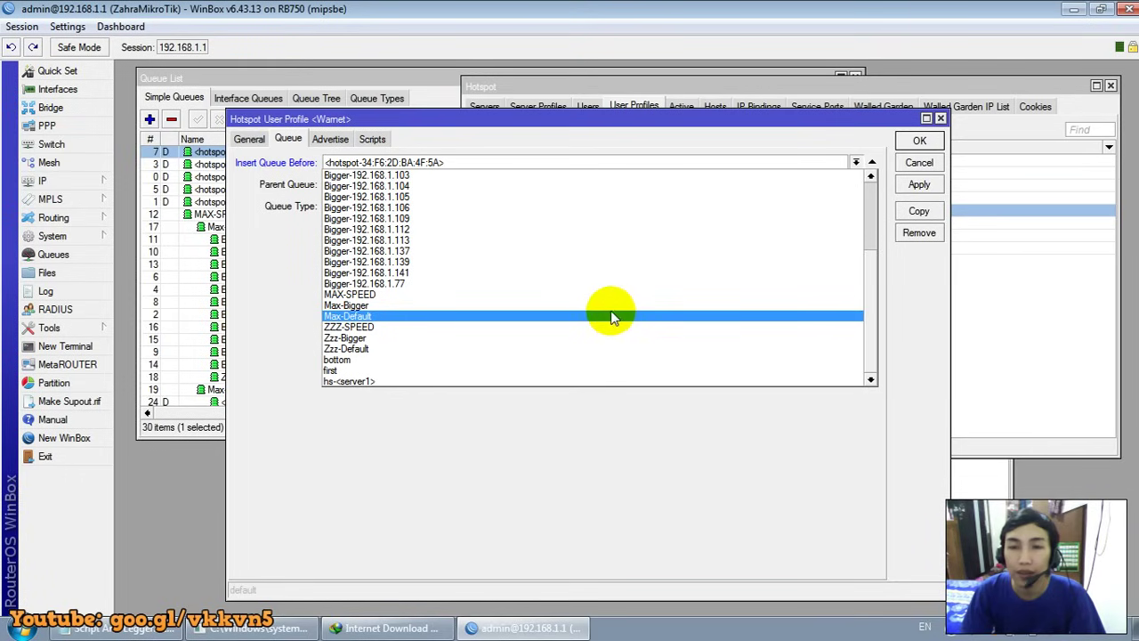
left_click(601, 349)
Set the Warnet profile's parent queue to Max-Default and queue type to default-small, and save the profile
left_click(855, 183)
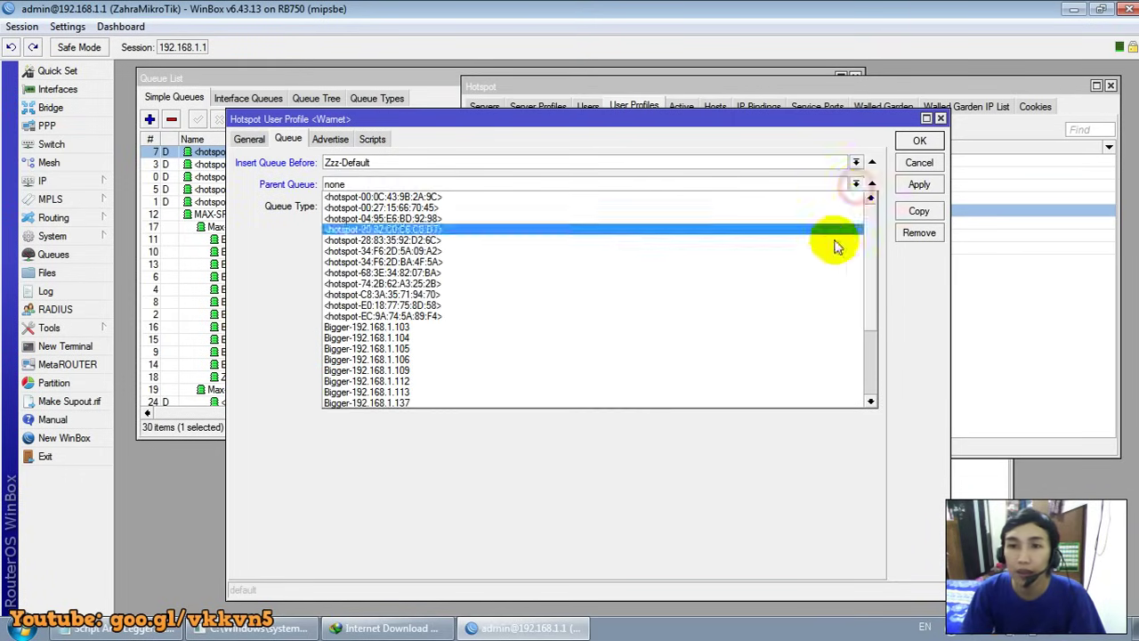
left_click_drag(875, 269, 873, 340)
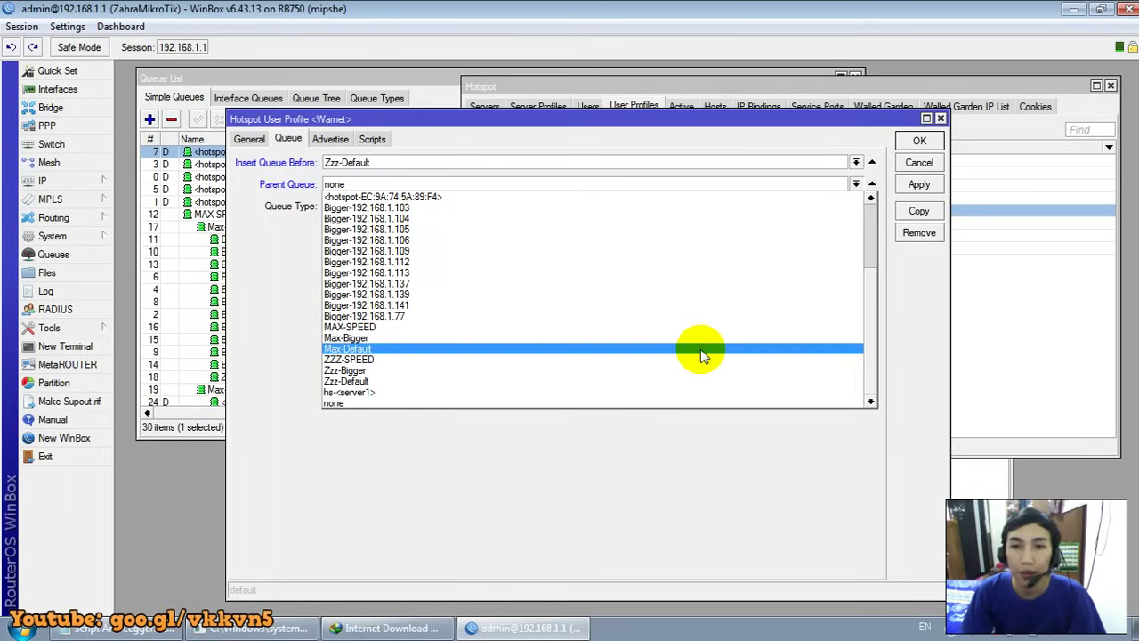
left_click(700, 349)
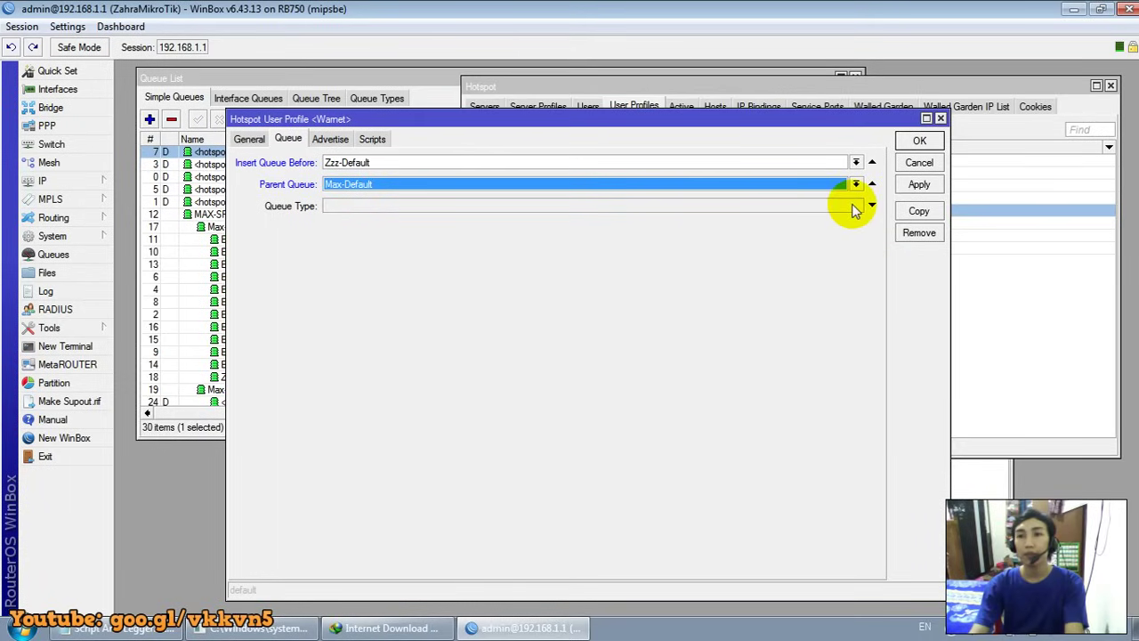
left_click(854, 208)
left_click(918, 185)
left_click(920, 140)
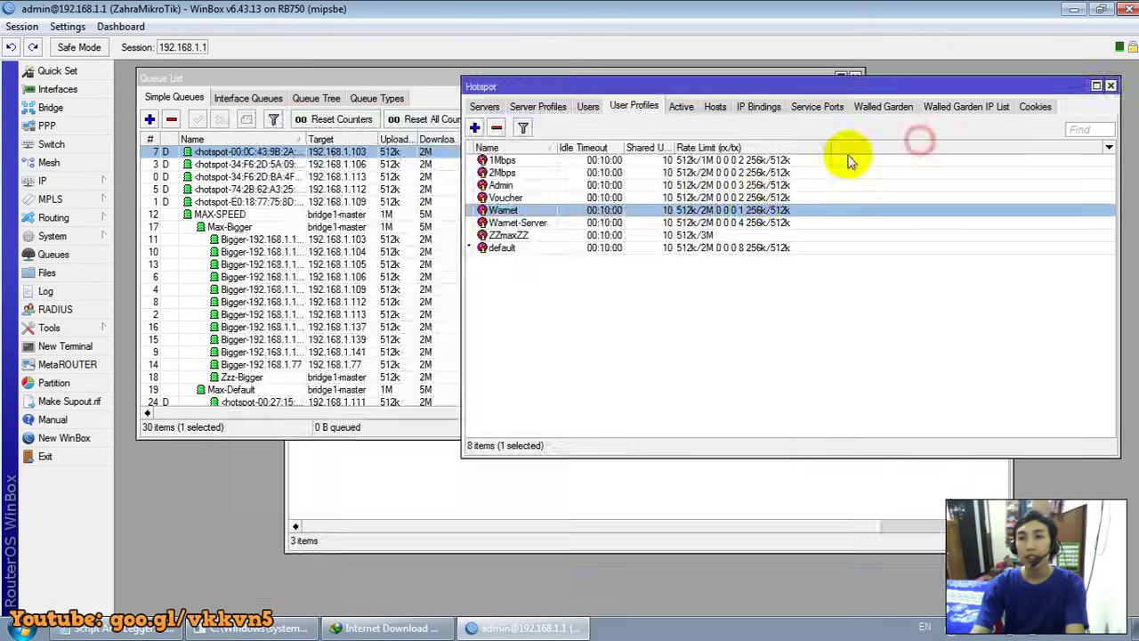
left_click(605, 224)
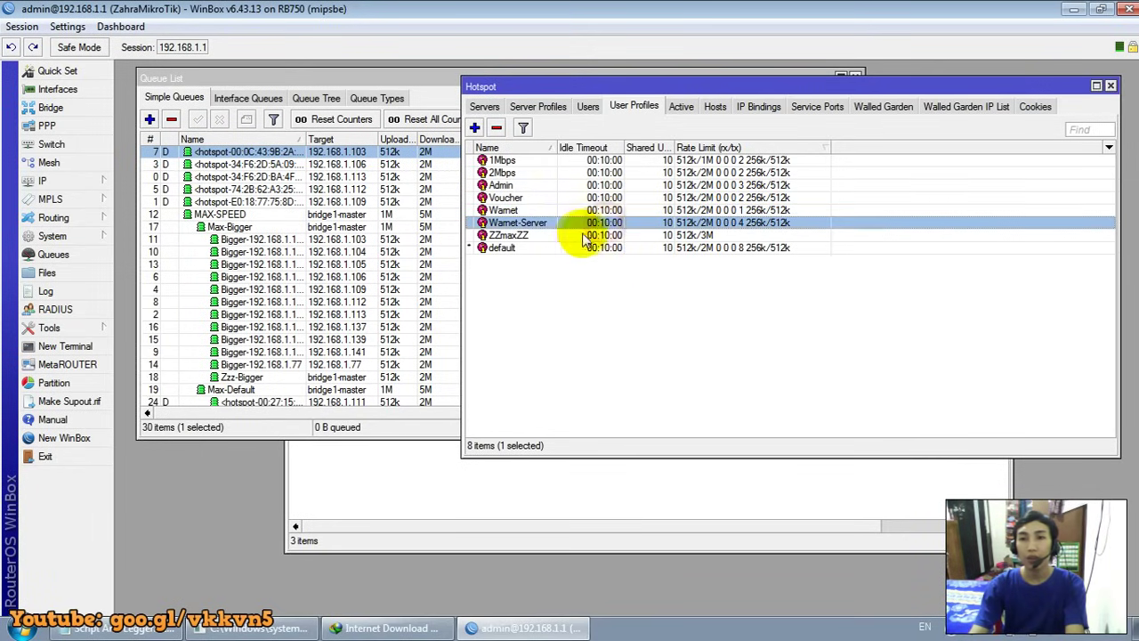
left_click(592, 235)
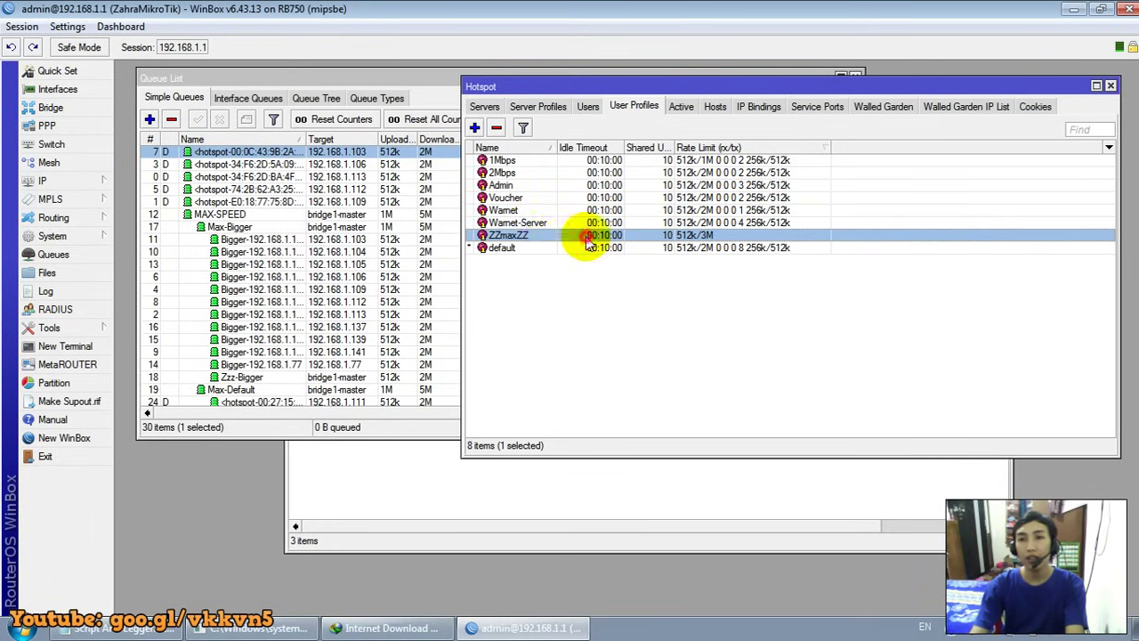
left_click(607, 224)
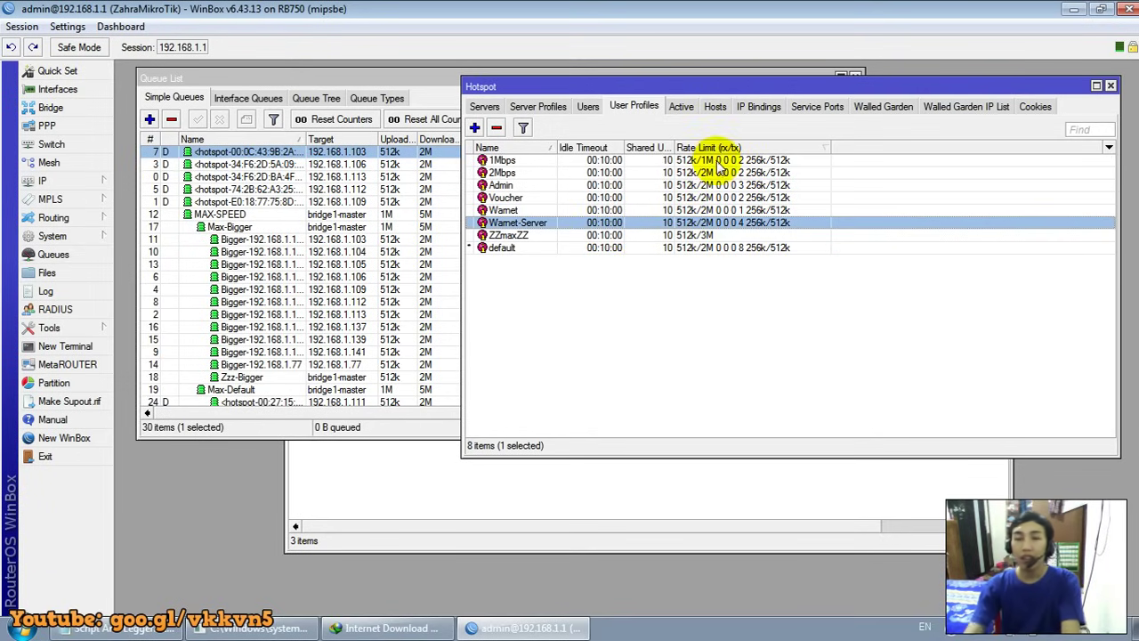
Review the user profile scripts in Script Anti Legger.txt in Notepad, and return to WinBox to view the hotspot hosts list
left_click(124, 628)
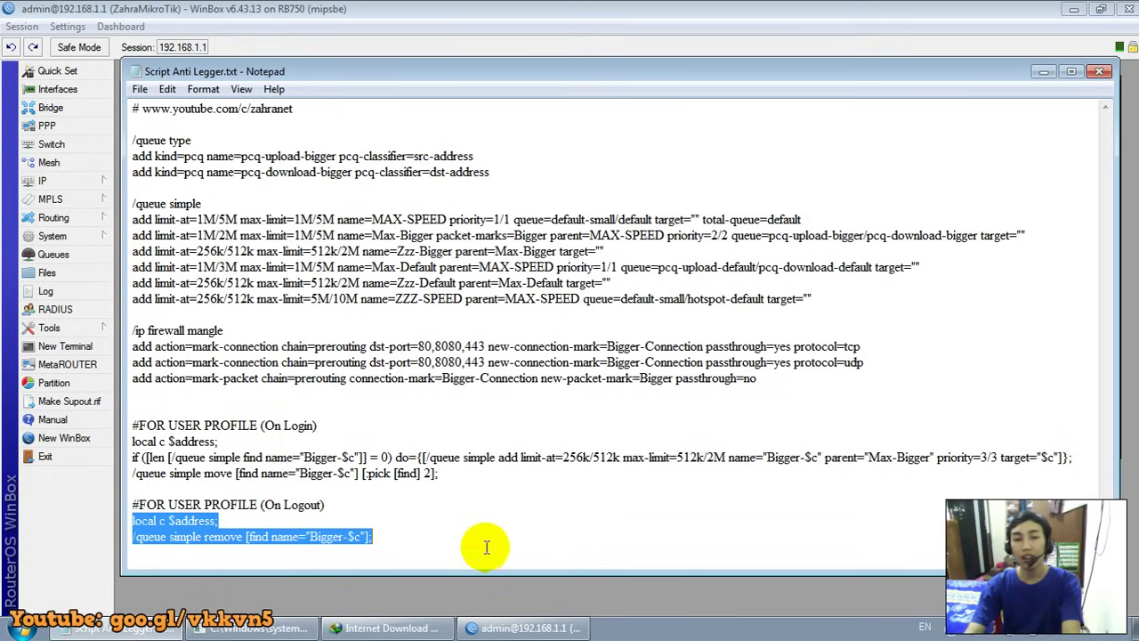
left_click(532, 628)
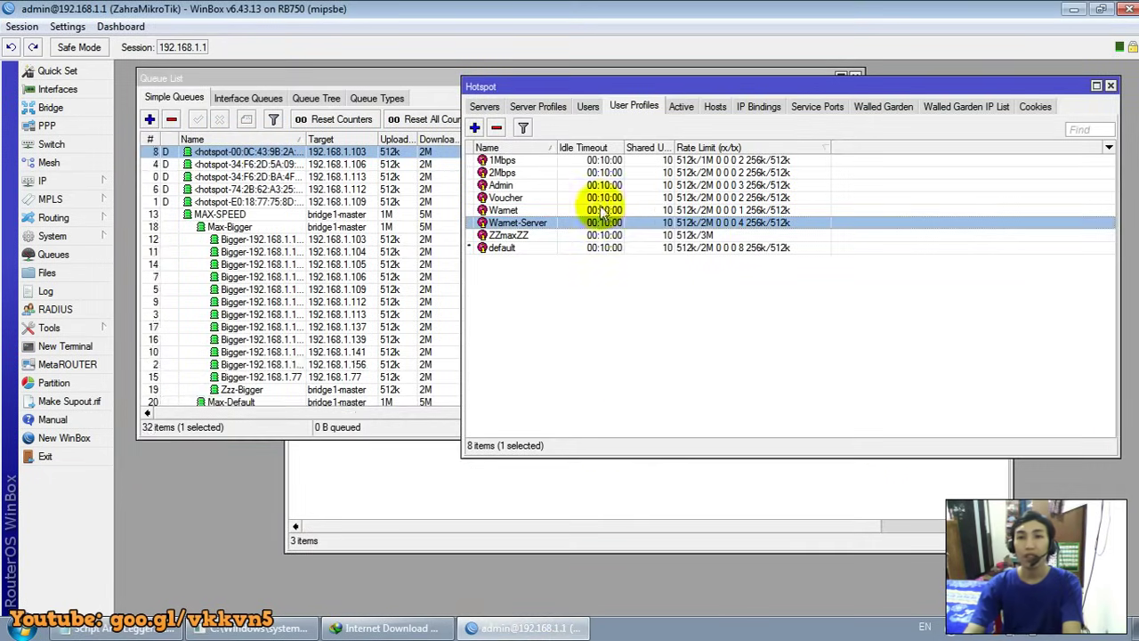
left_click(717, 106)
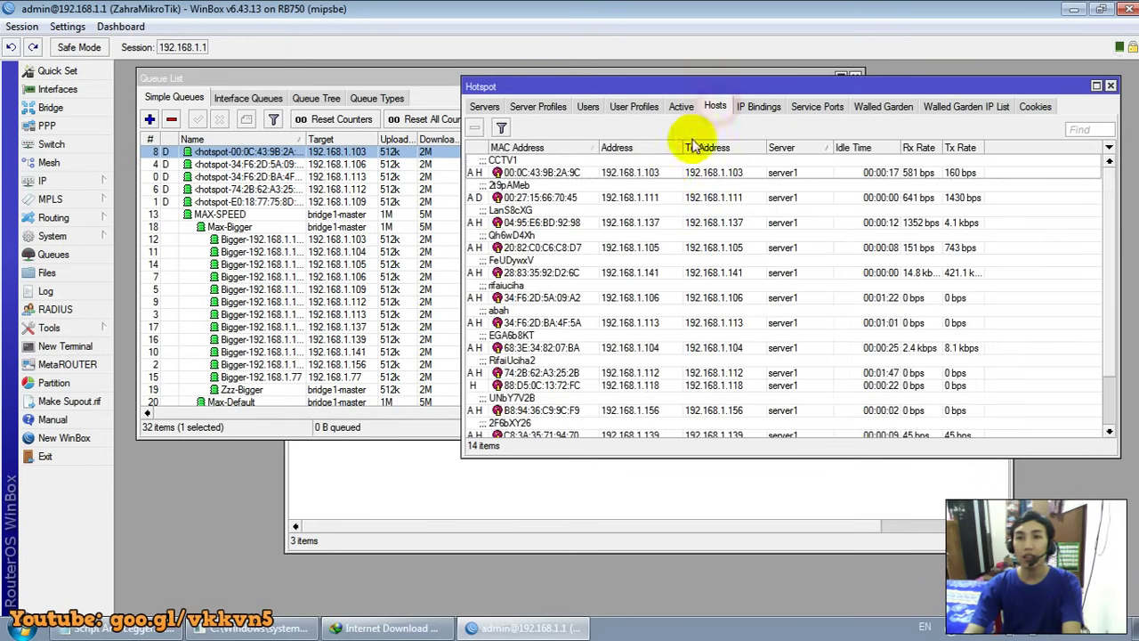
Review the hotspot's connected hosts, user profiles and active sessions
scroll(1110, 196, "down", 3)
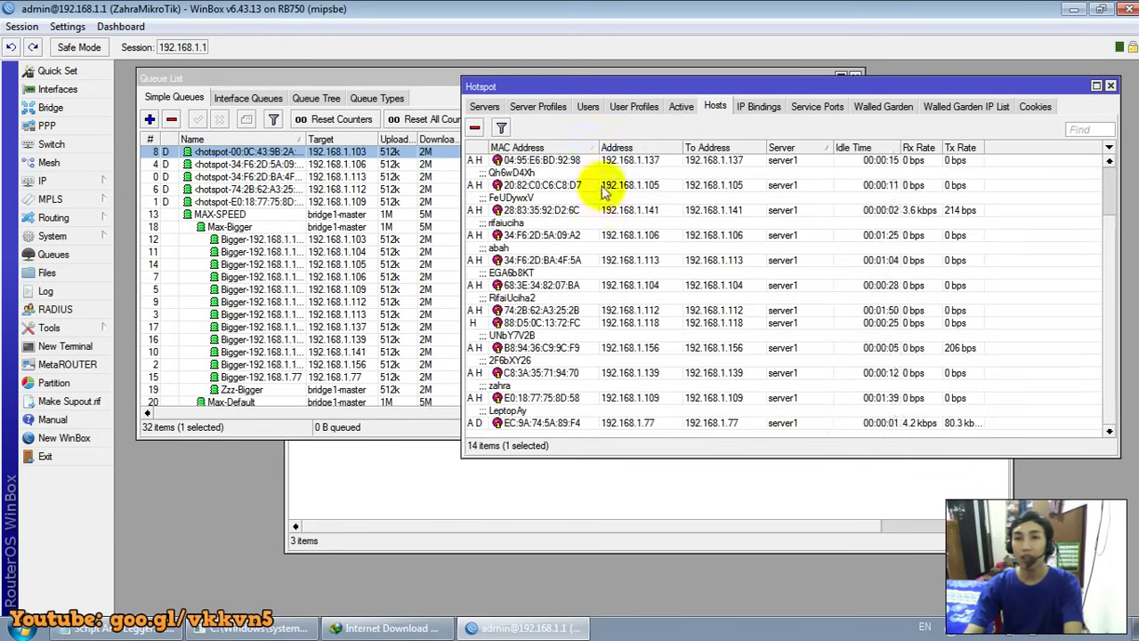
left_click(630, 106)
left_click(521, 187)
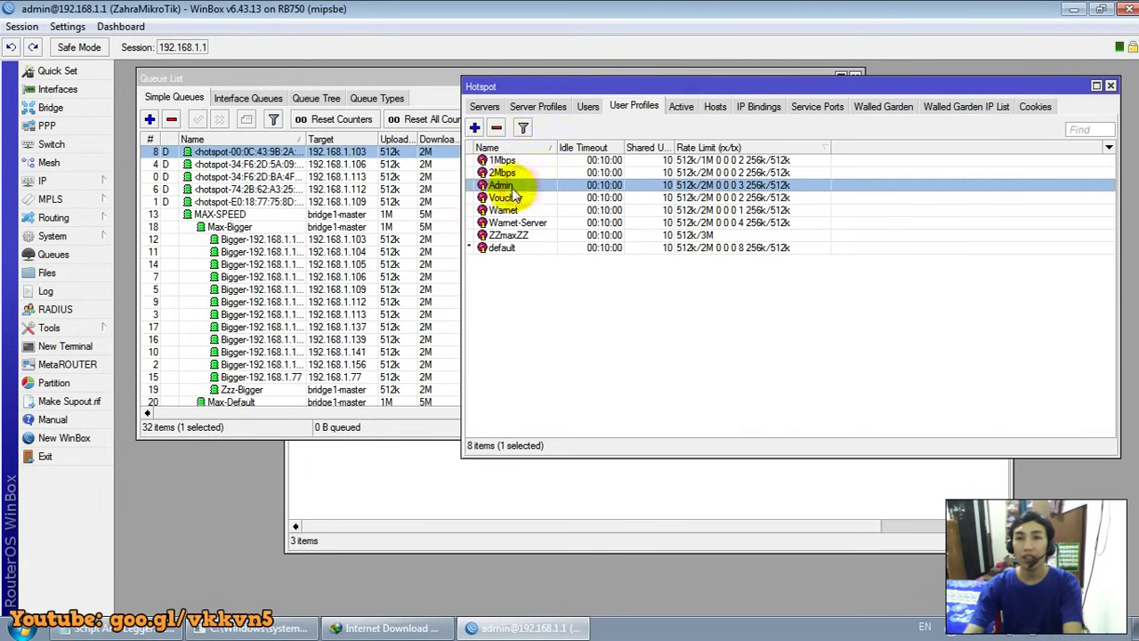
left_click(682, 107)
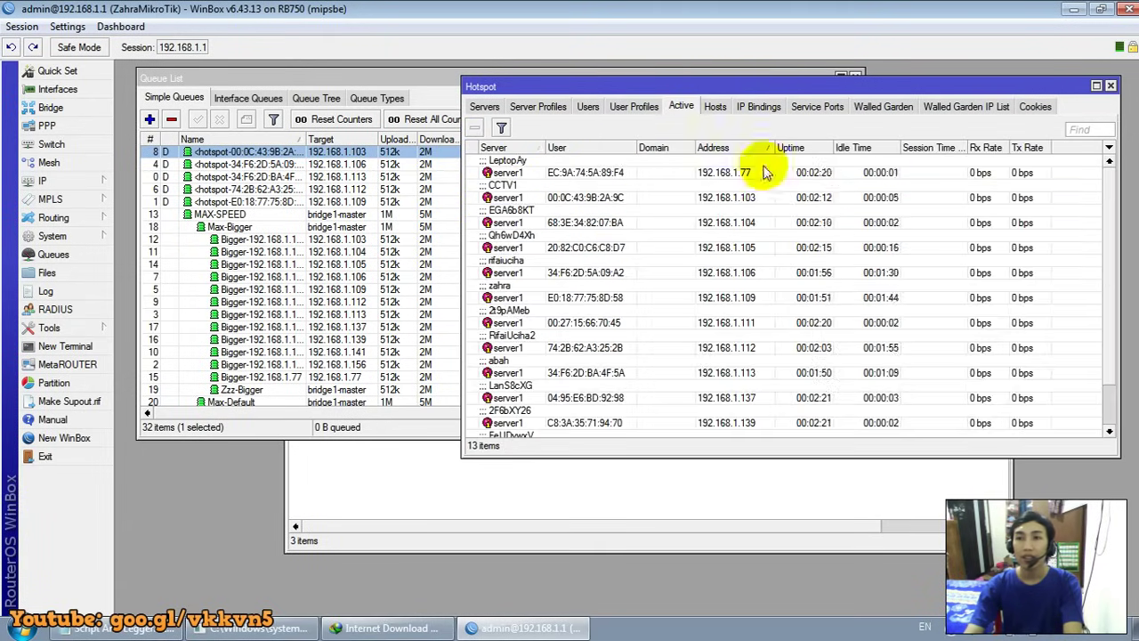
left_click(801, 172)
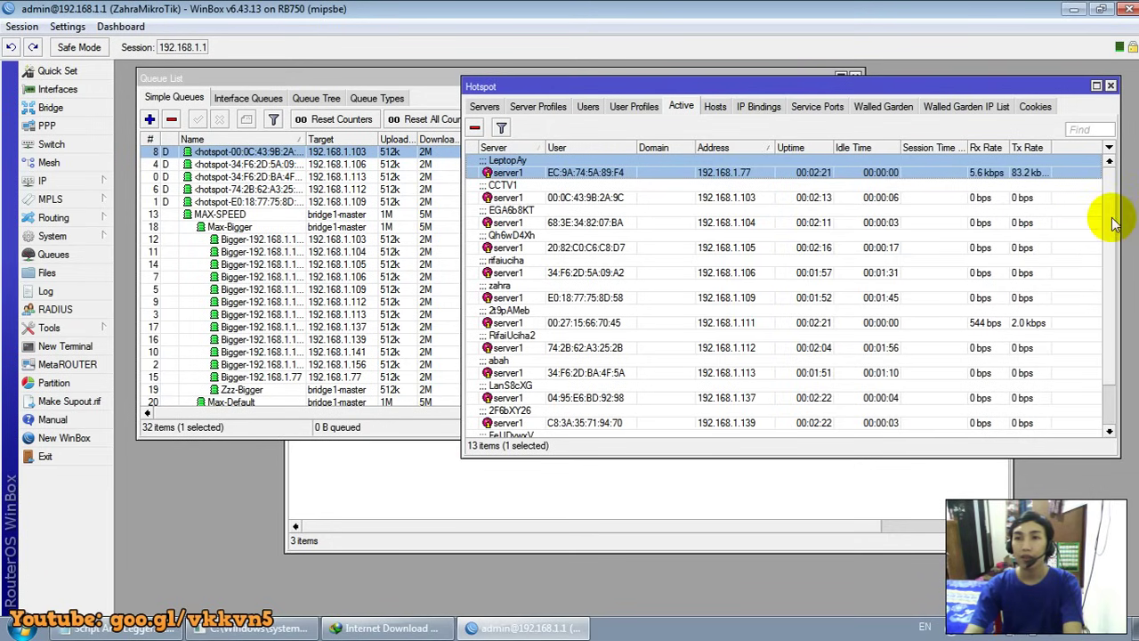
Remove all entries from the hotspot hosts list so the clients reconnect, and close the Hotspot window
left_click(715, 106)
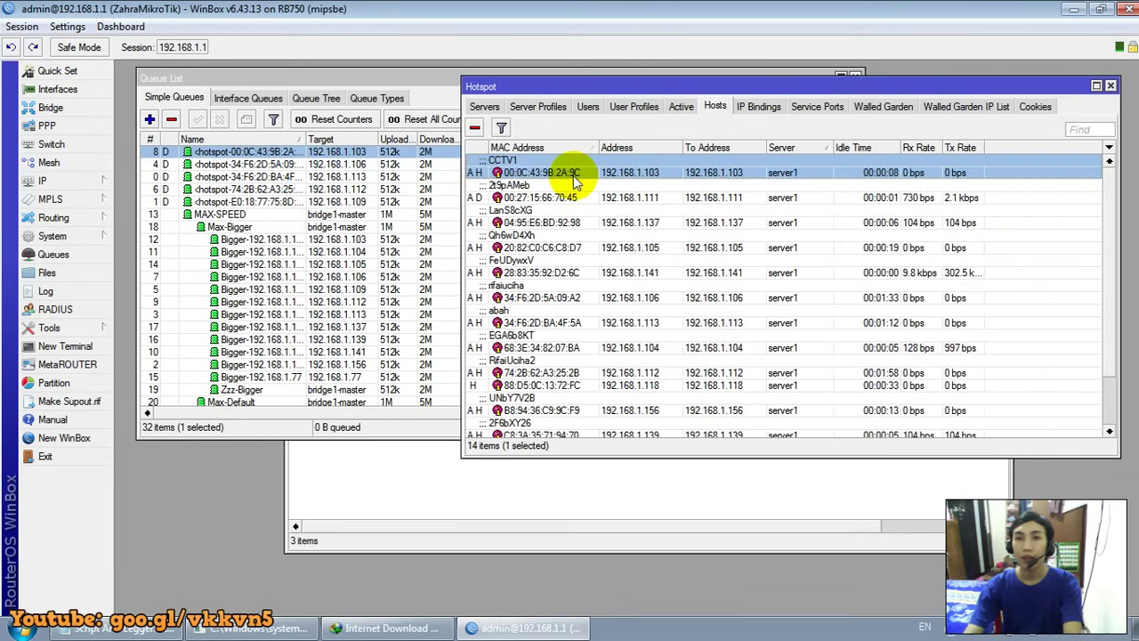
scroll(1111, 223, "down", 2)
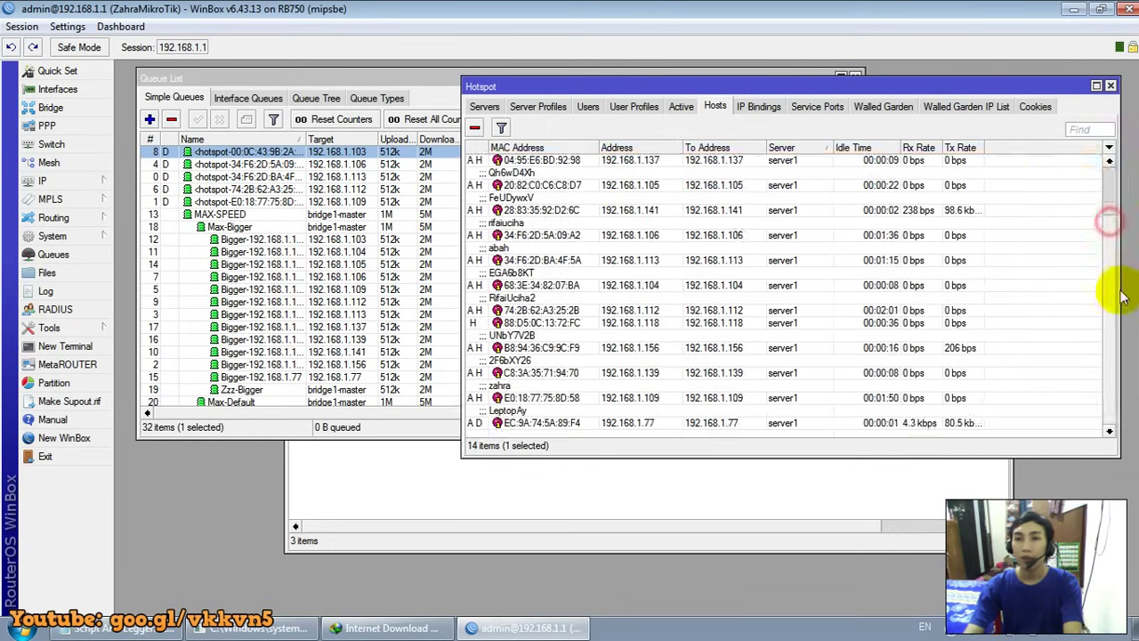
left_click(602, 421, "ctrl")
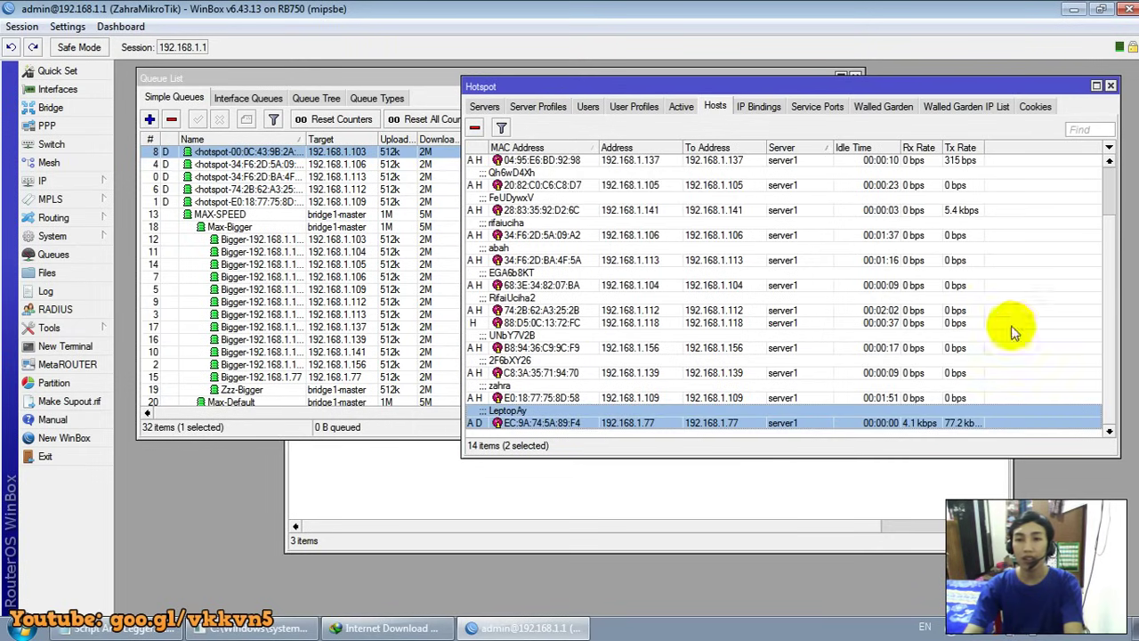
scroll(1109, 160, "up", 2)
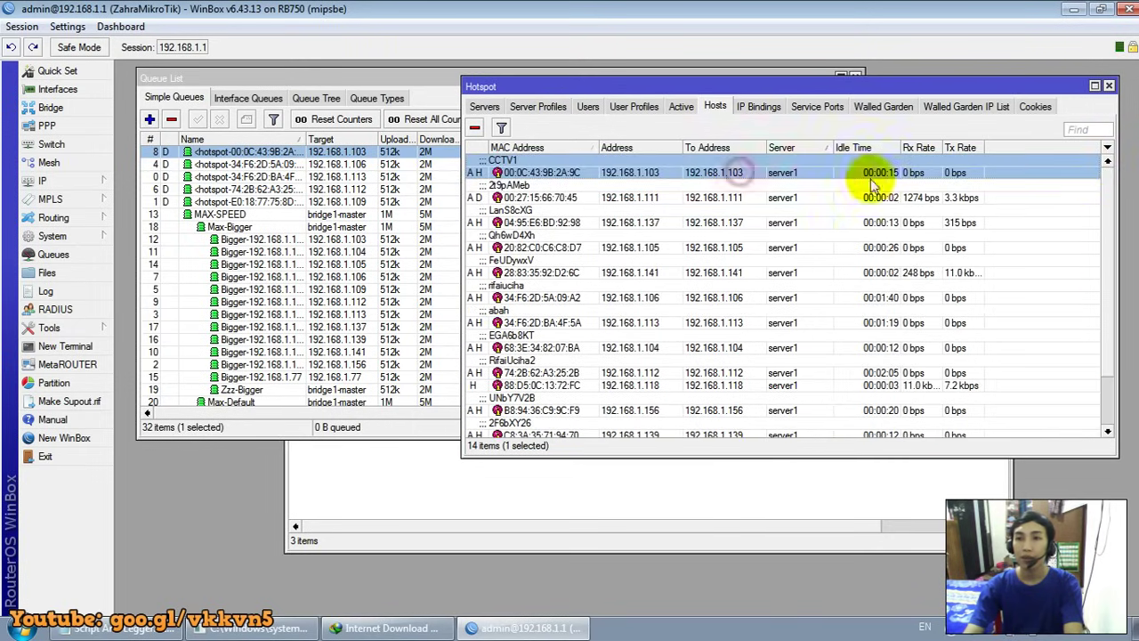
scroll(1109, 231, "down", 2)
key("ctrl+a")
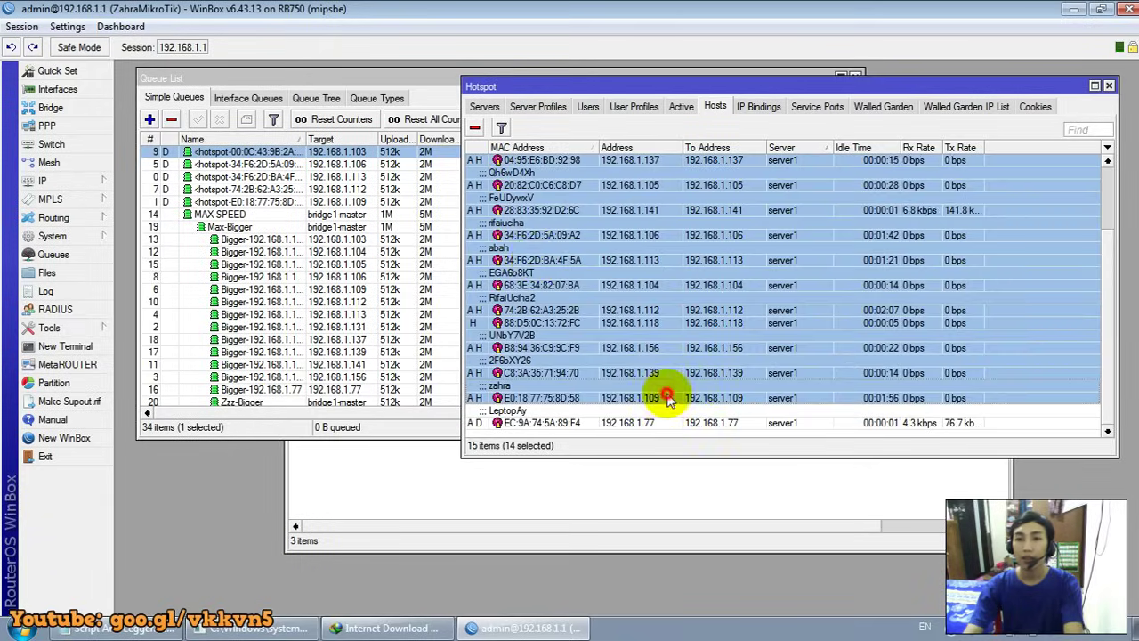
left_click(474, 127)
left_click(522, 198)
left_click(474, 127)
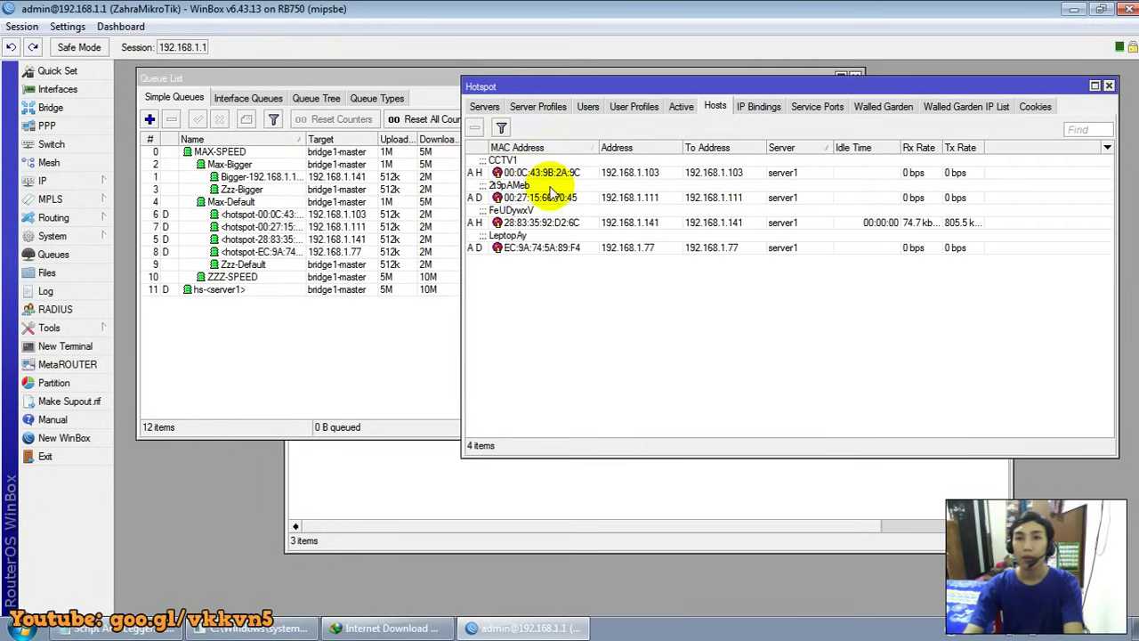
left_click(524, 240)
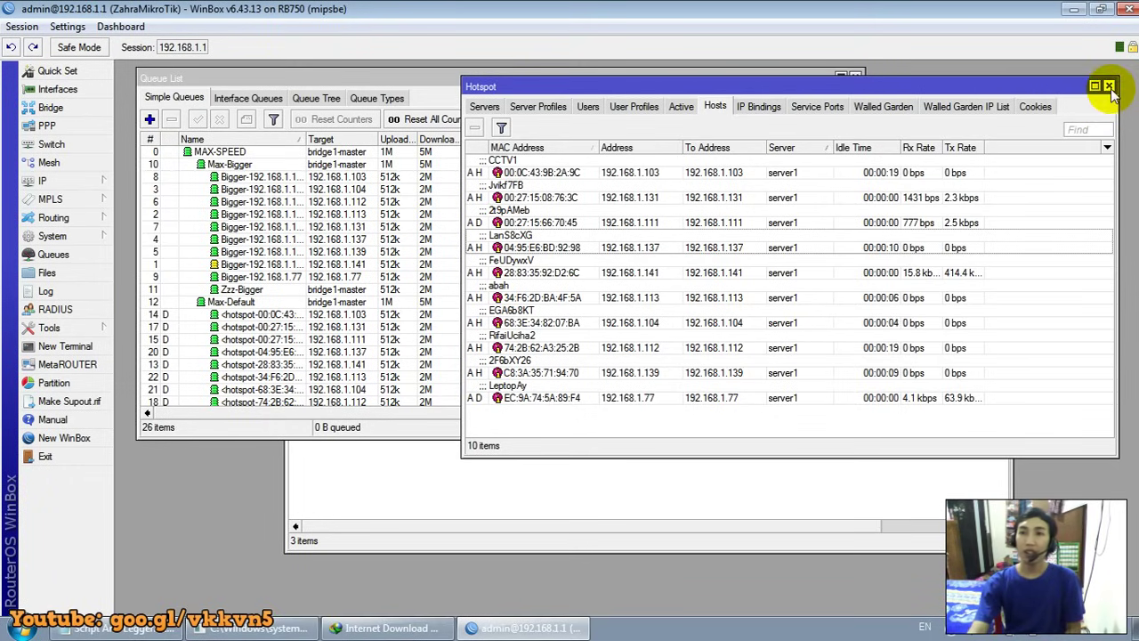
left_click(1110, 86)
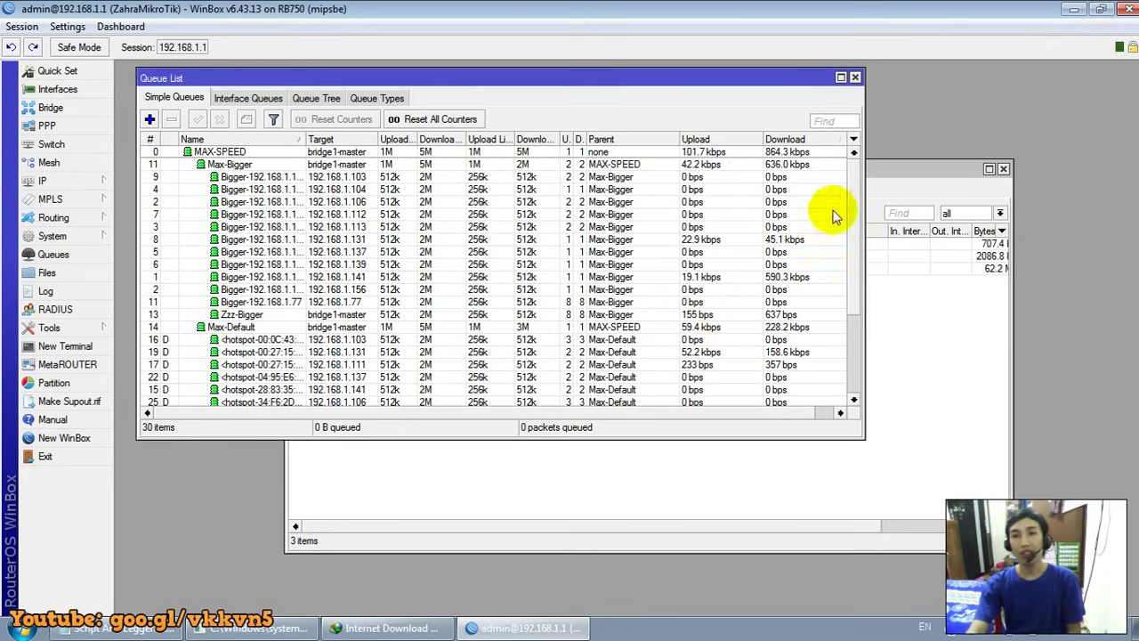
Examine the simple queues under Max-Bigger and Max-Default, comparing the two queues that target 192.168.1.77
mouse_move(857, 197)
left_mouse_down()
mouse_move(858, 251)
mouse_move(864, 190)
left_mouse_up()
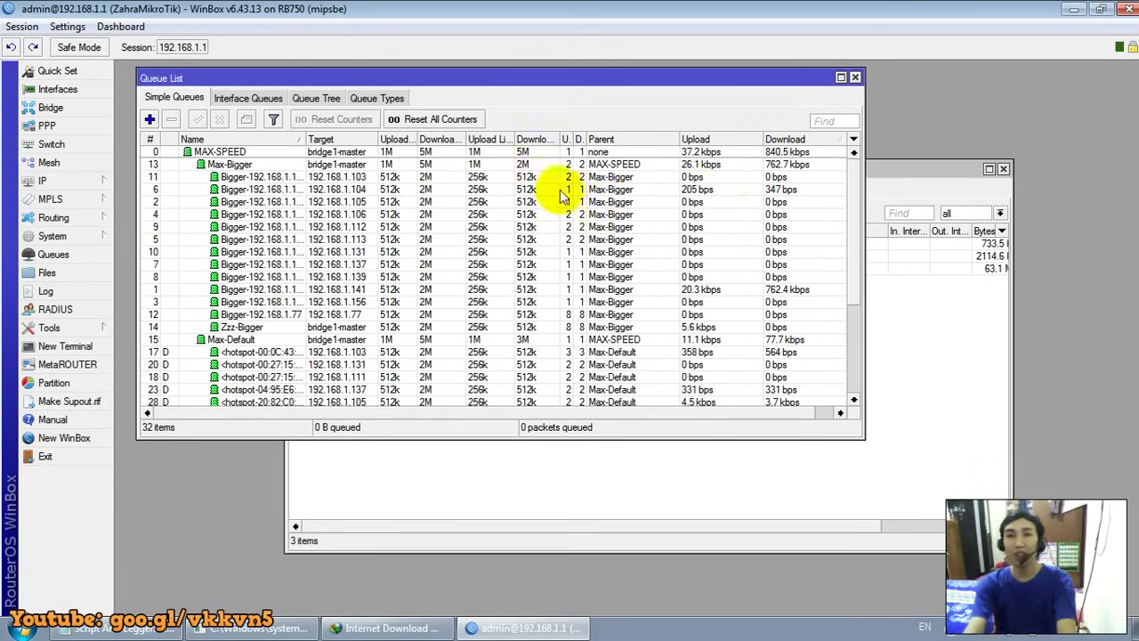
mouse_move(854, 175)
left_mouse_down()
mouse_move(853, 233)
mouse_move(859, 173)
left_mouse_up()
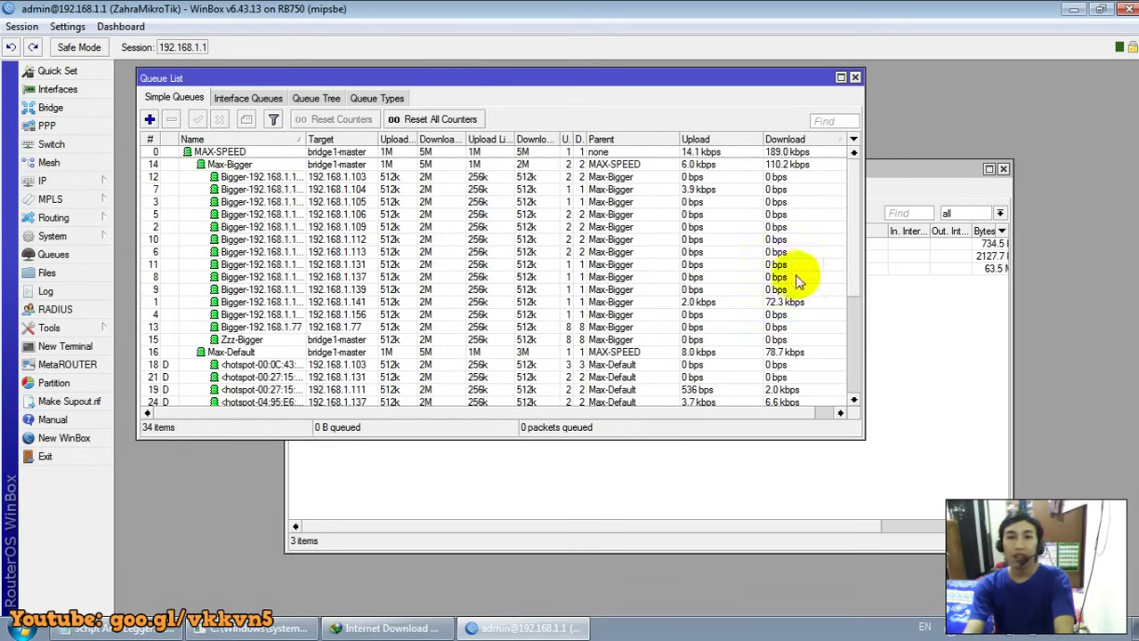
left_click_drag(853, 244, 861, 318)
left_click(375, 189)
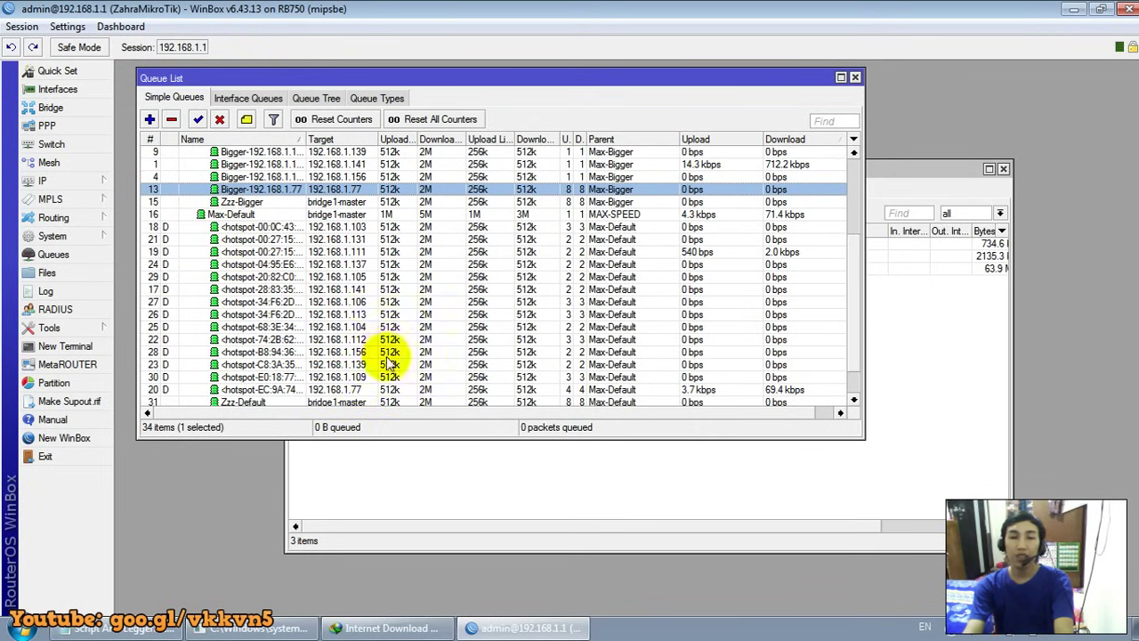
left_click(374, 390)
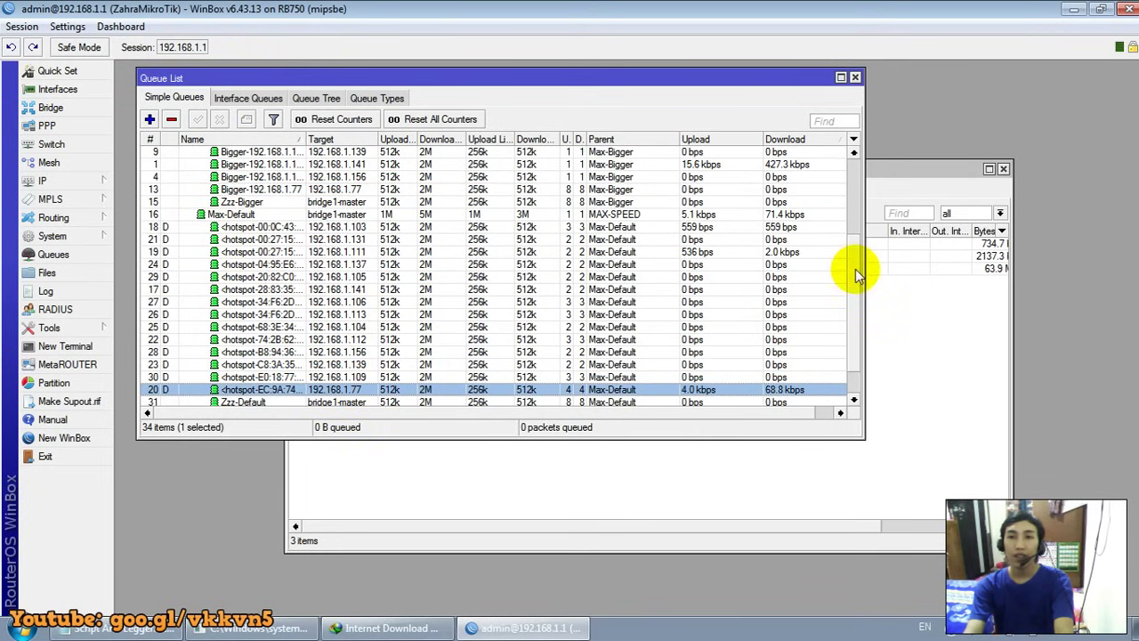
left_click_drag(854, 257, 867, 175)
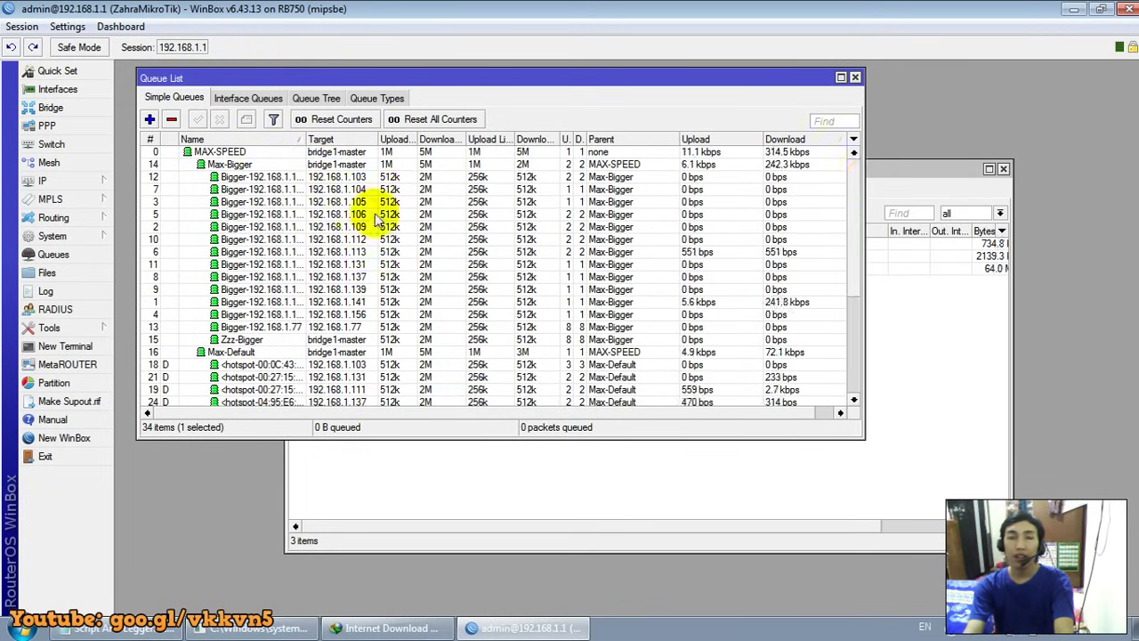
left_click(236, 166)
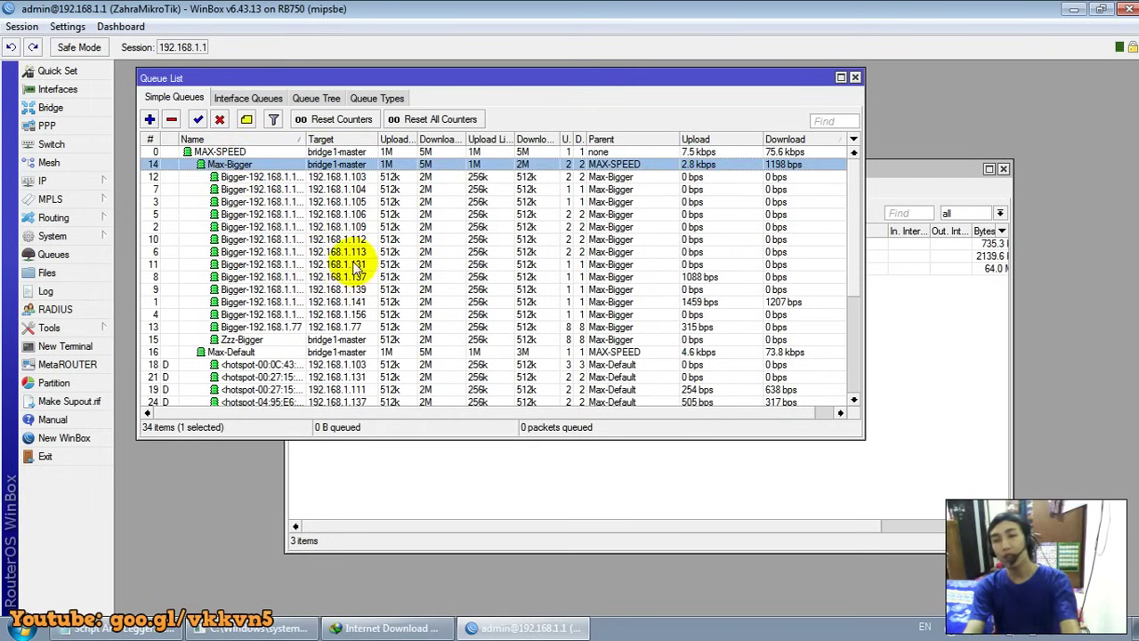
left_click(288, 354)
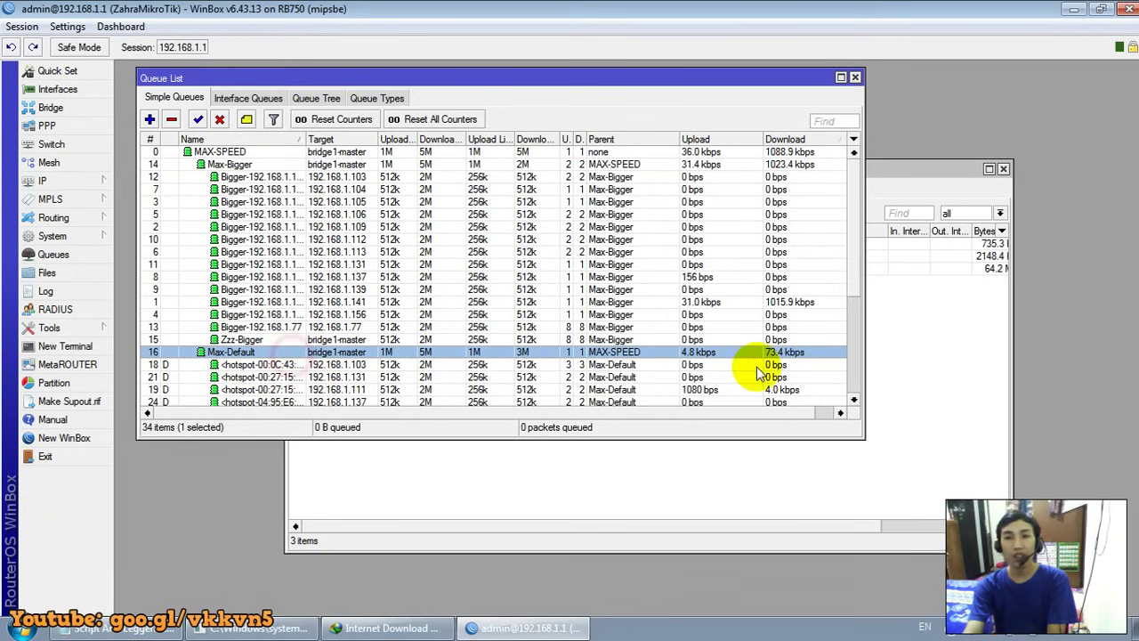
left_click_drag(851, 283, 854, 328)
scroll(854, 327, "down", 2)
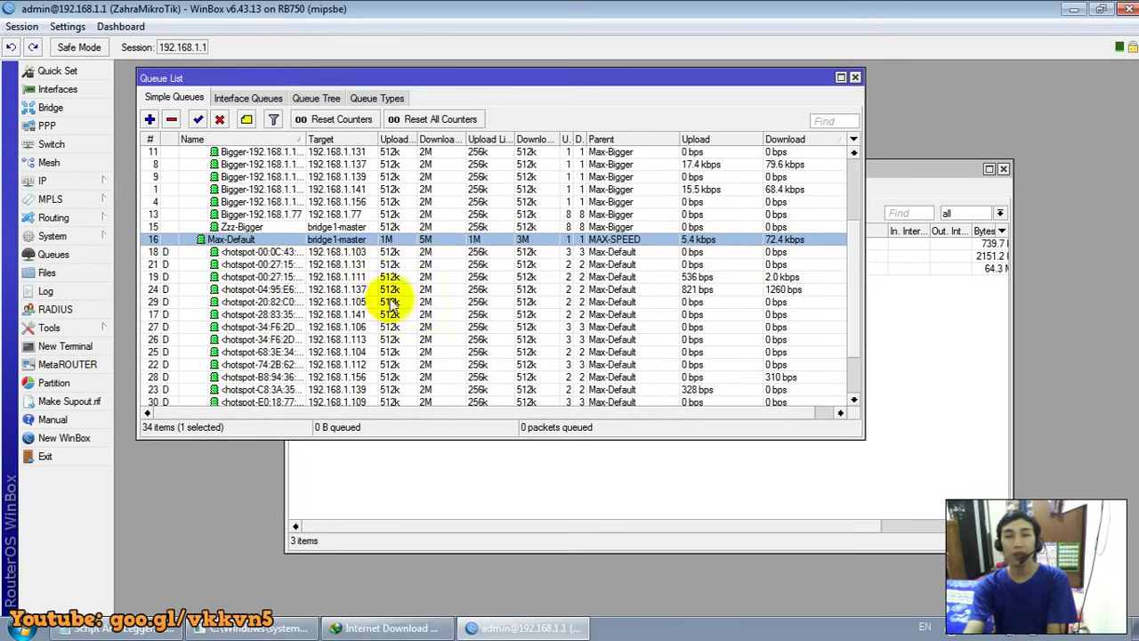
mouse_move(851, 276)
left_mouse_down()
mouse_move(865, 247)
mouse_move(857, 203)
mouse_move(854, 267)
left_mouse_up()
Bring up the running ping to 8.8.8.8 and resume the Hienzo.Ssety.part6.rar download in Internet Download Manager, placing its status window beside the ping
left_click(283, 626)
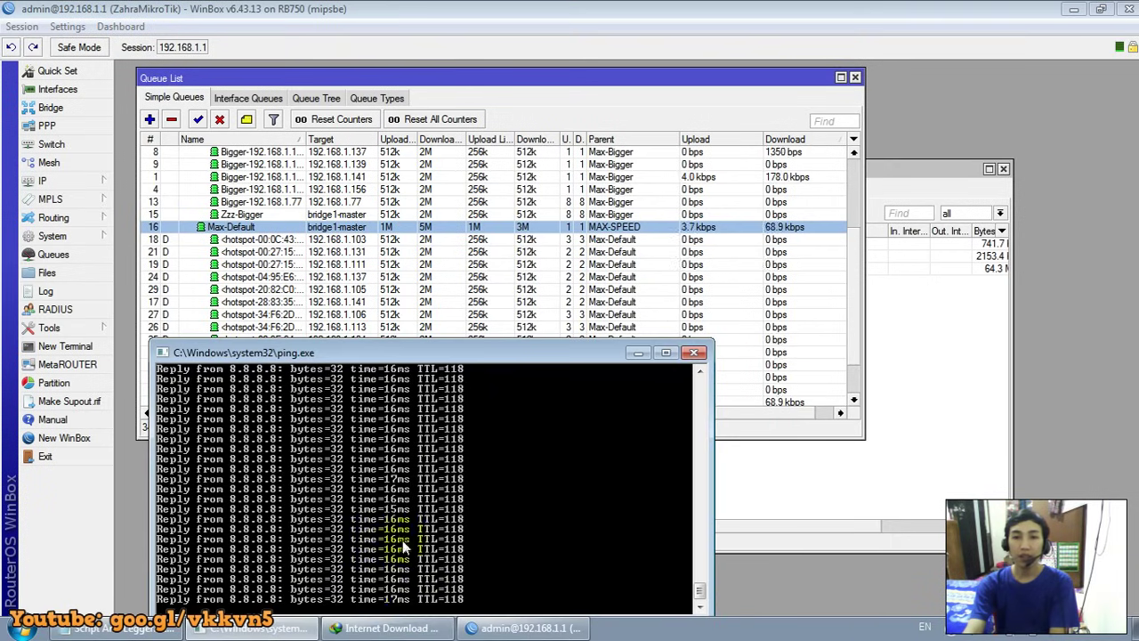
left_click(386, 627)
left_click(703, 284)
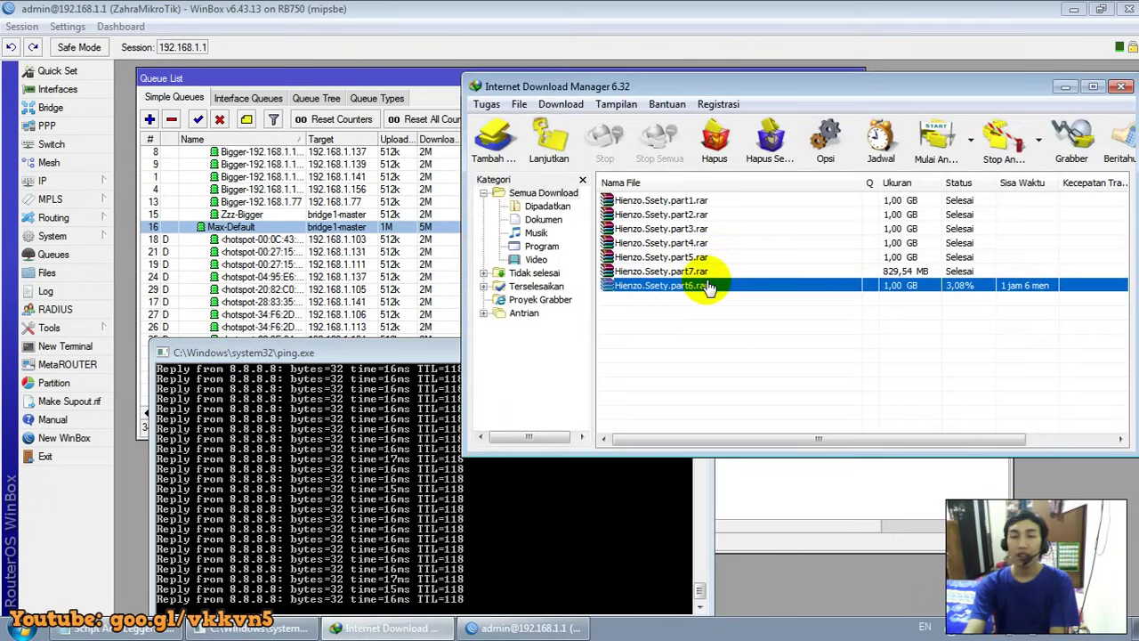
left_click(550, 149)
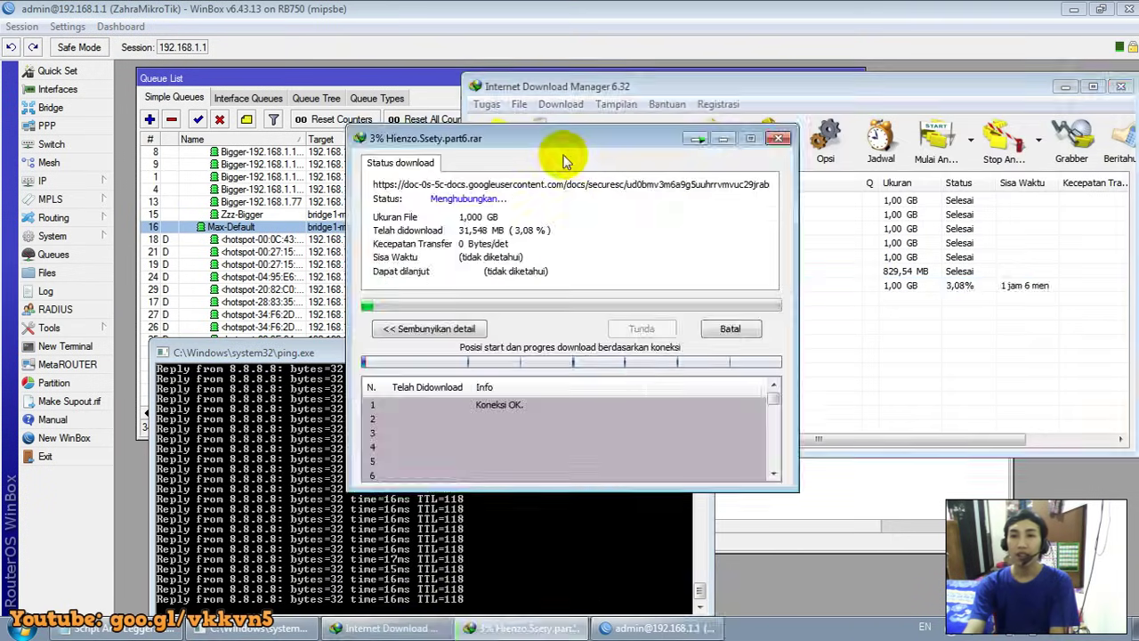
left_click_drag(600, 135, 817, 120)
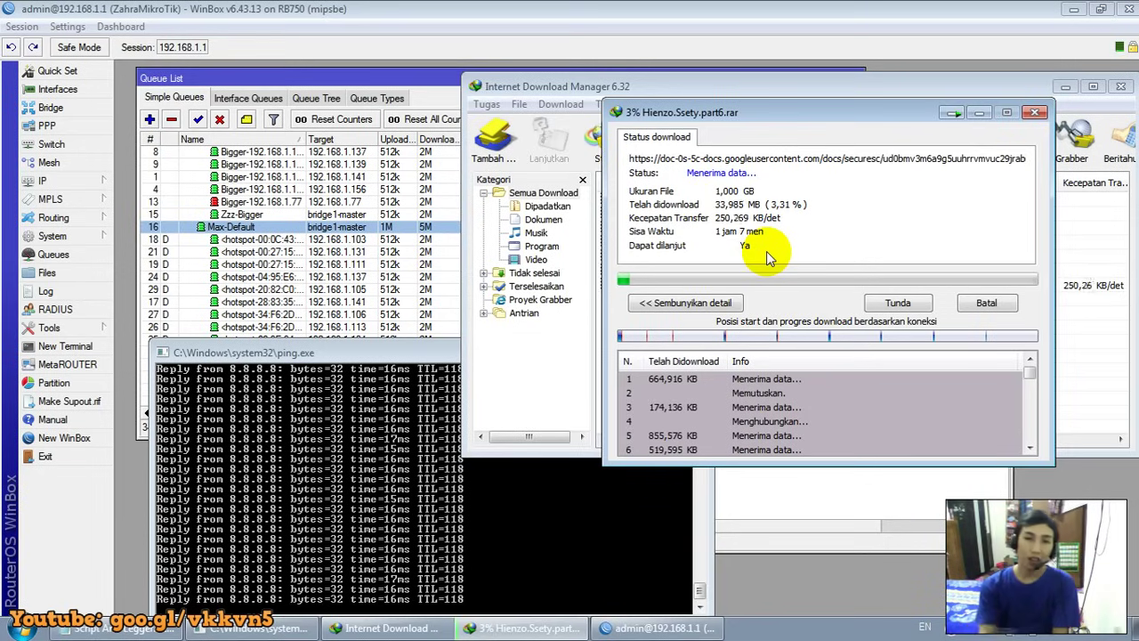
Return to WinBox and examine the download's traffic in the Max-Bigger and Max-Default queues for 192.168.1.77
left_click(424, 89)
left_click(347, 201)
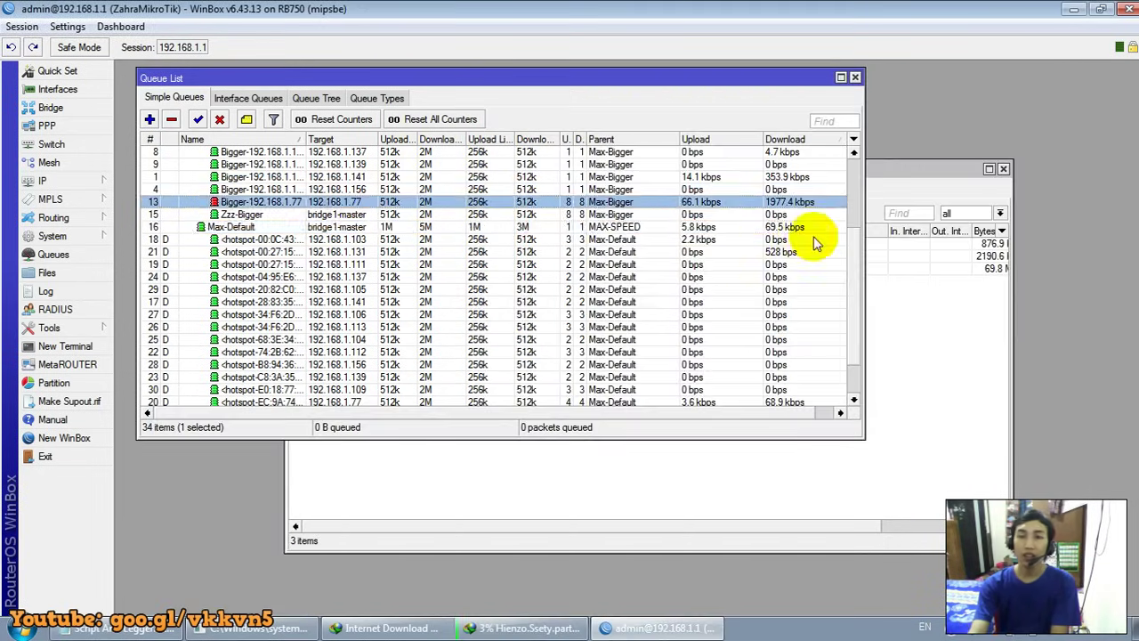
scroll(853, 274, "down", 1)
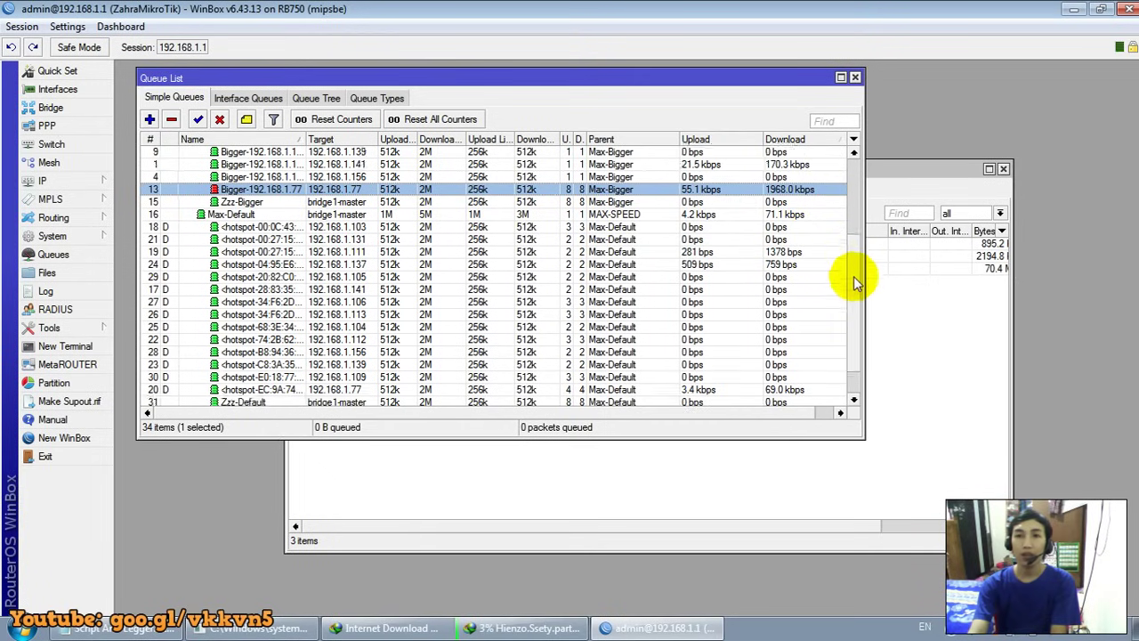
scroll(853, 272, "down", 3)
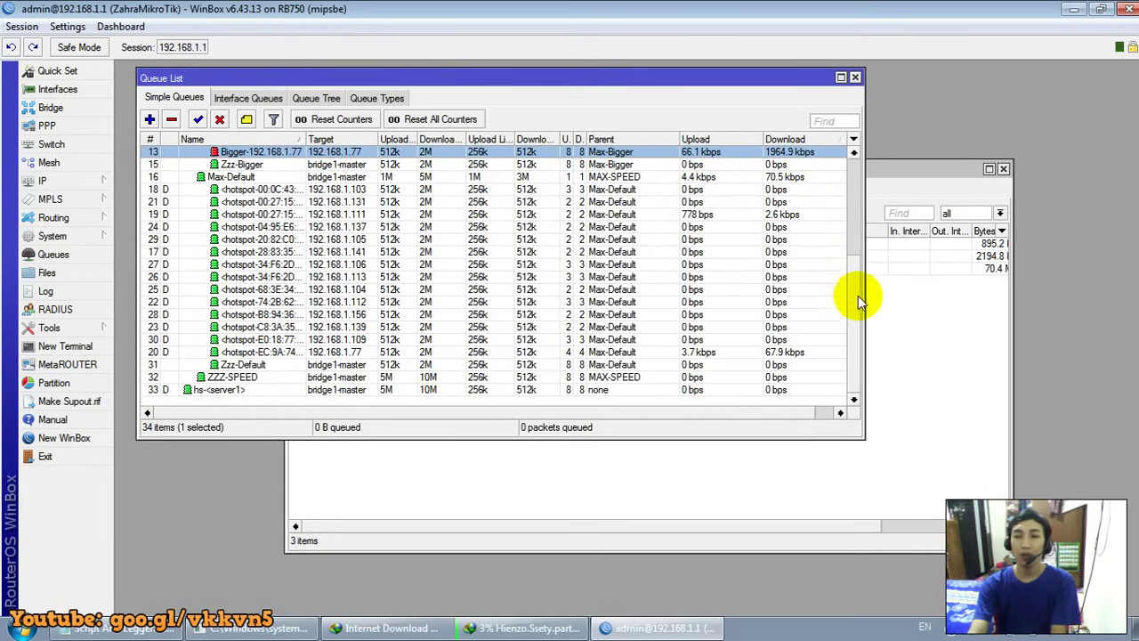
left_click(754, 356)
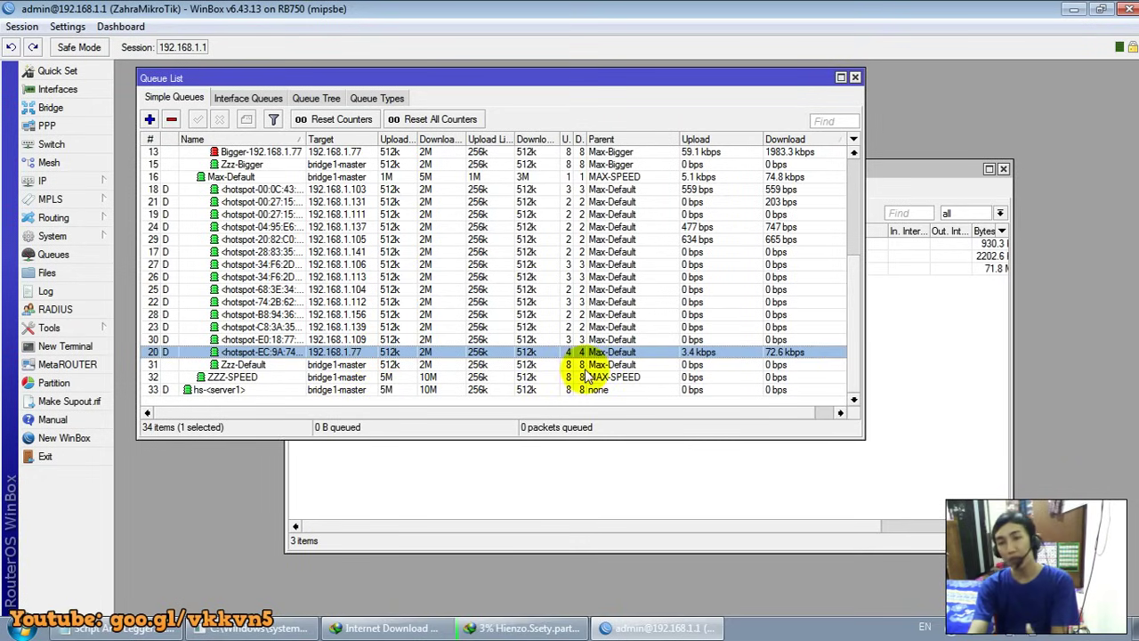
scroll(857, 313, "up", 1)
scroll(857, 313, "up", 2)
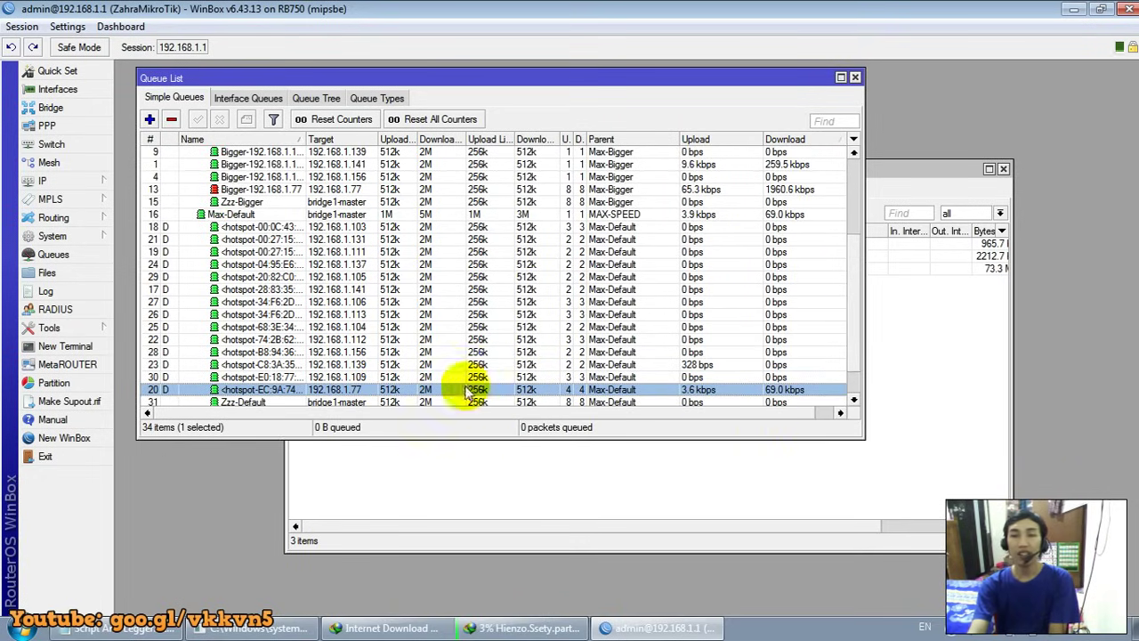
left_click_drag(854, 300, 860, 214)
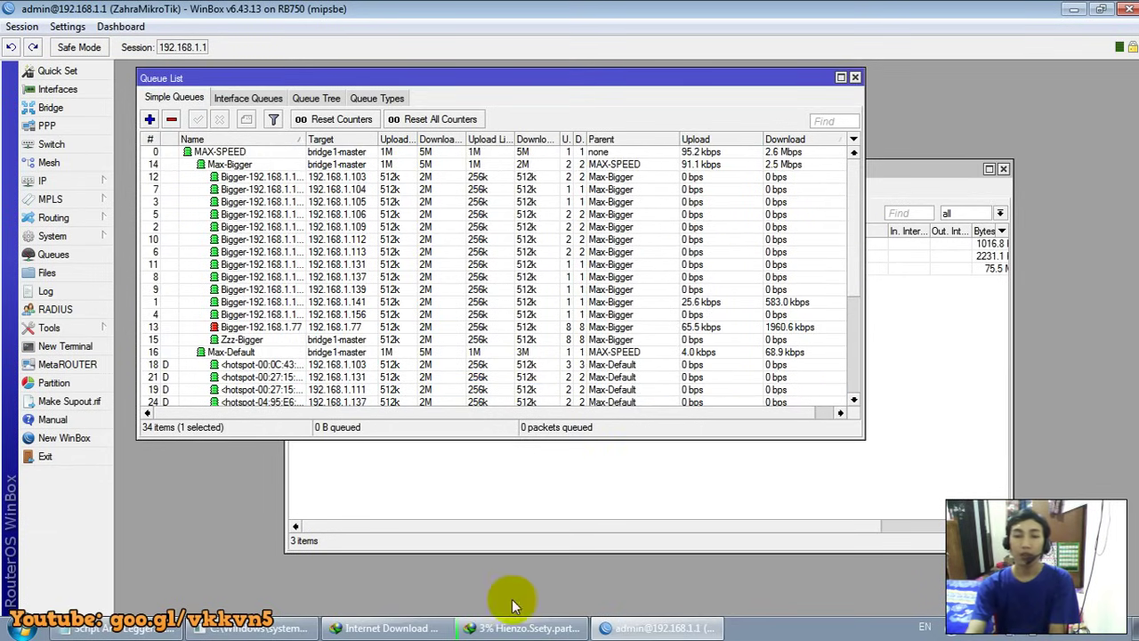
Check the download against the ping, pause the download, and close both windows to return to the simple queues
left_click(522, 626)
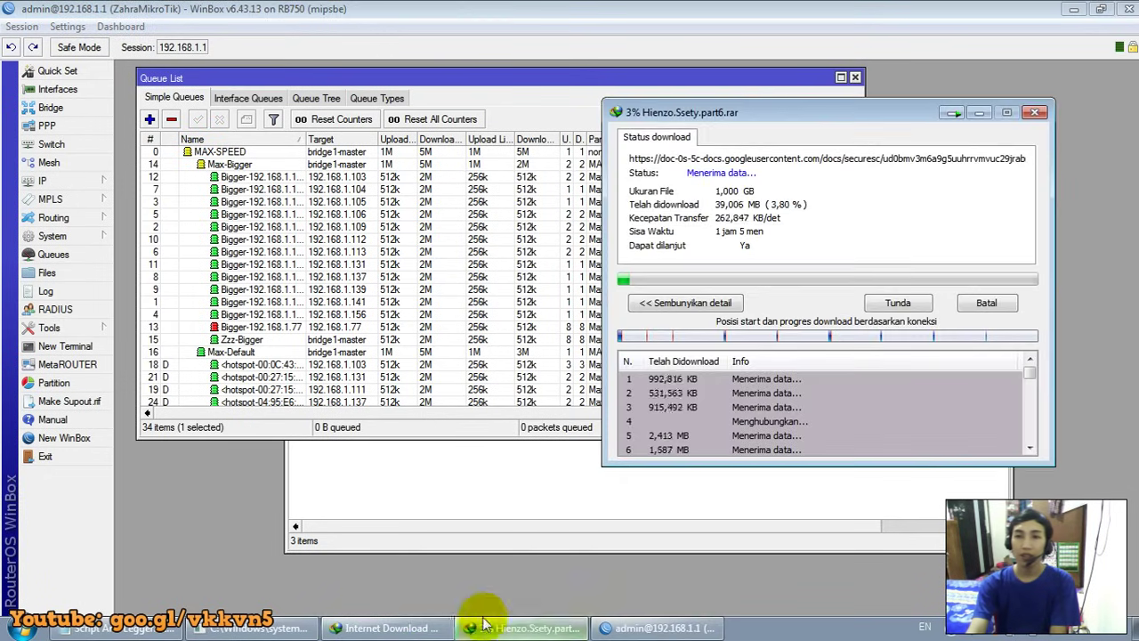
left_click(288, 630)
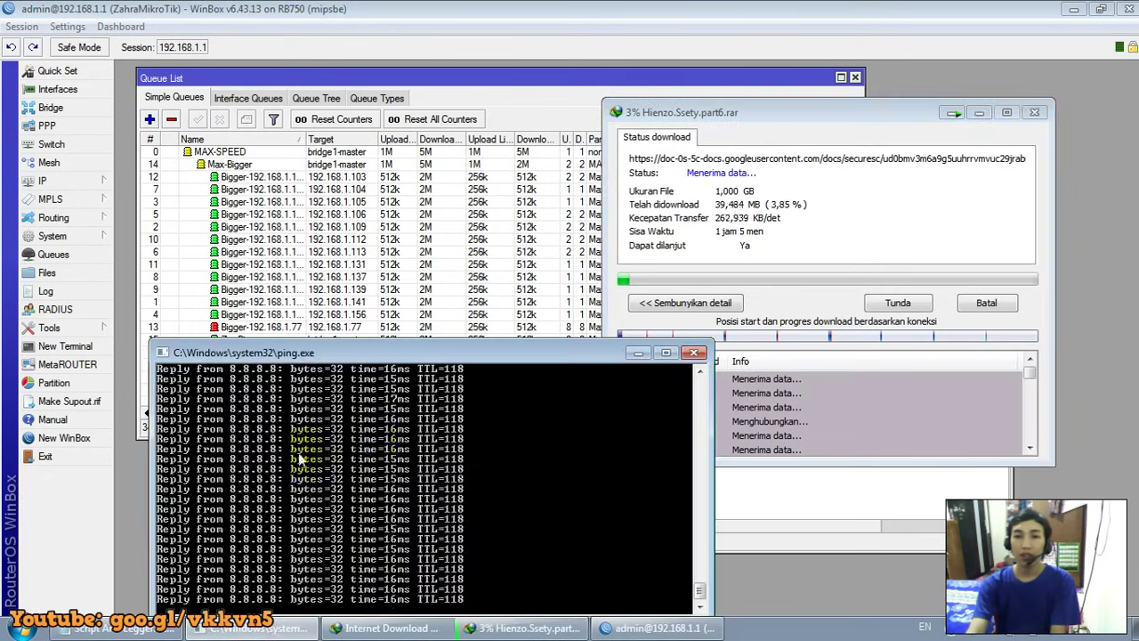
left_click(898, 305)
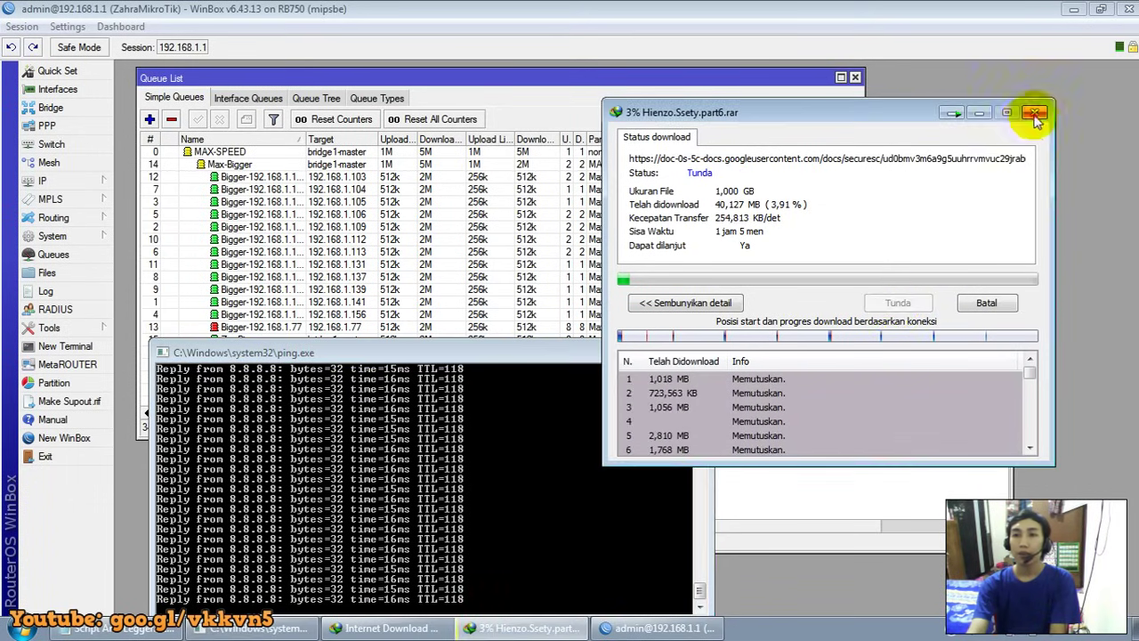
left_click(1033, 112)
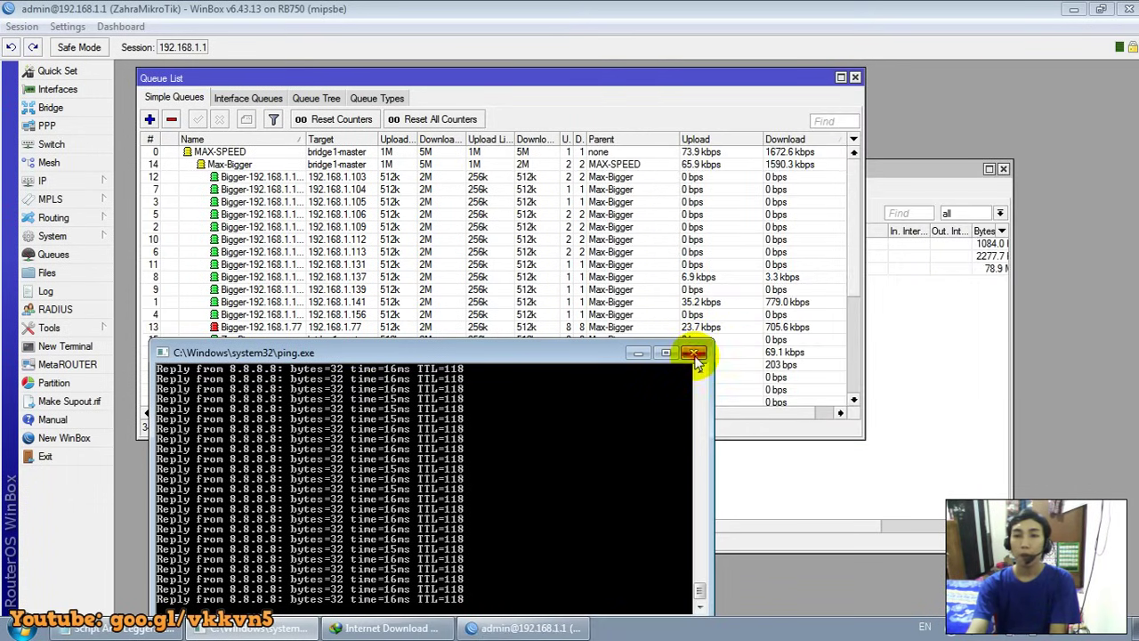
left_click(695, 353)
left_click(426, 160)
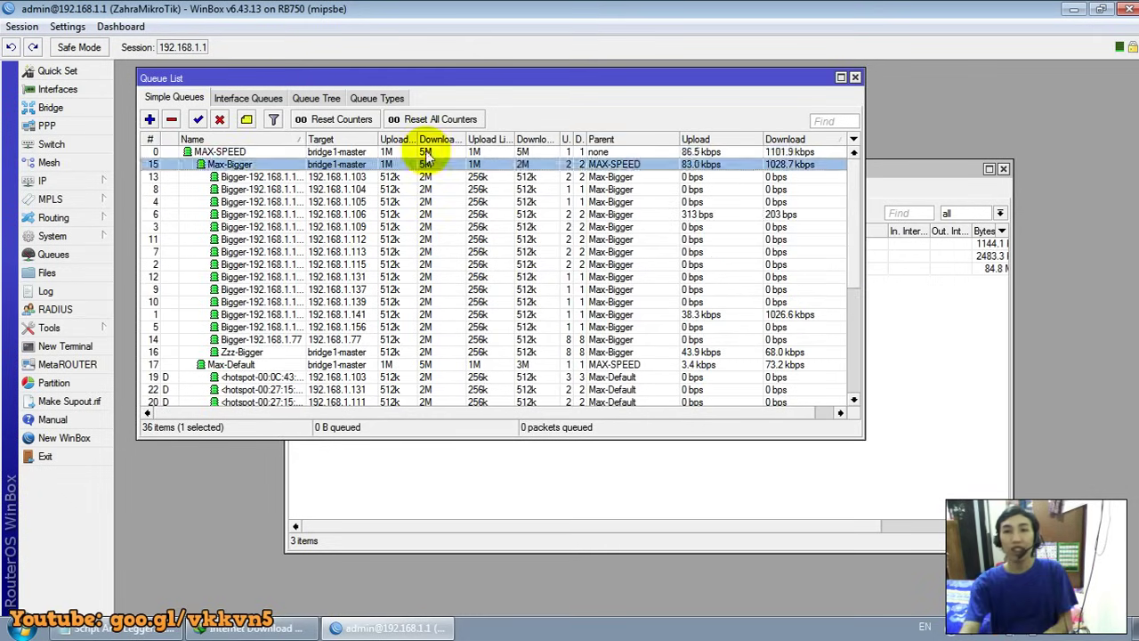
Try a max limit of 10M upload and 100M download on the MAX-SPEED queue, and discard the changes
left_click(426, 152)
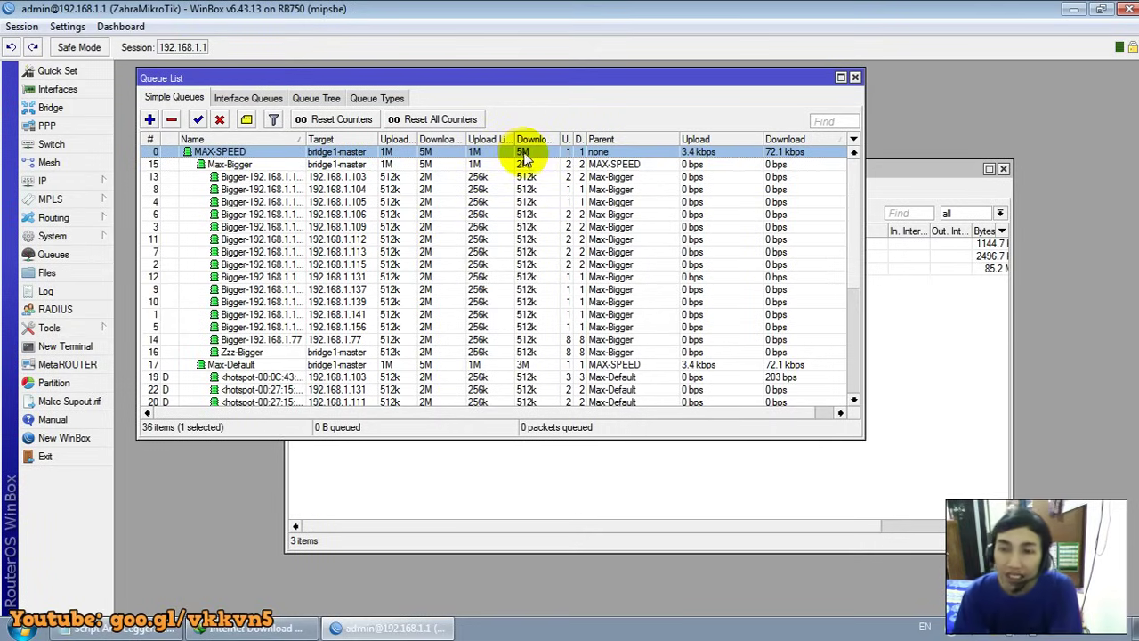
double_click(523, 154)
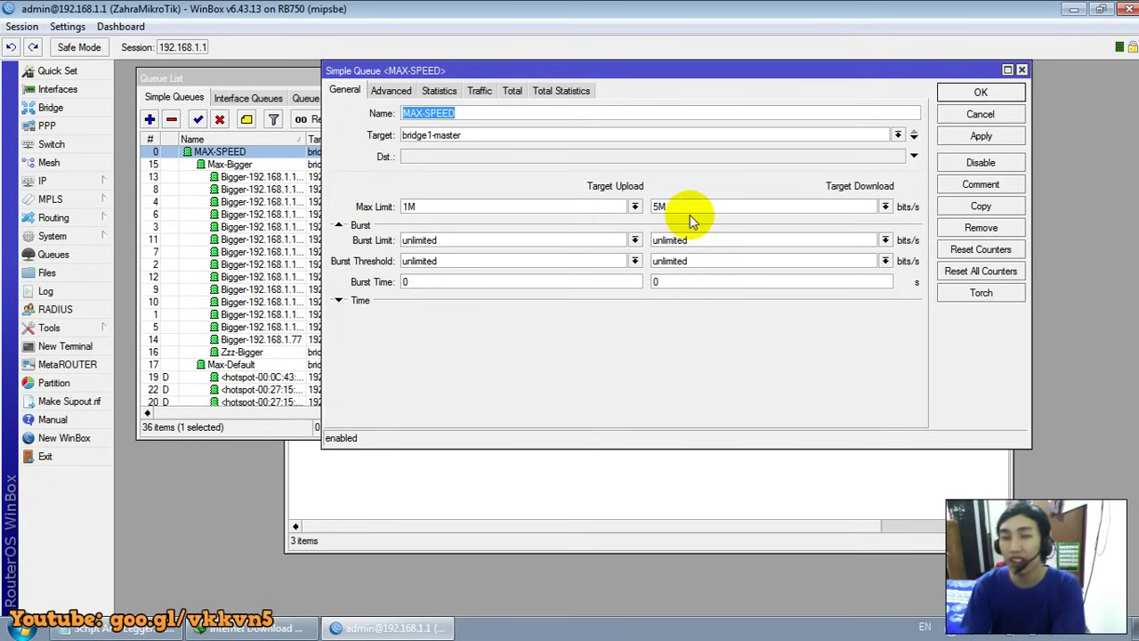
left_click(728, 208)
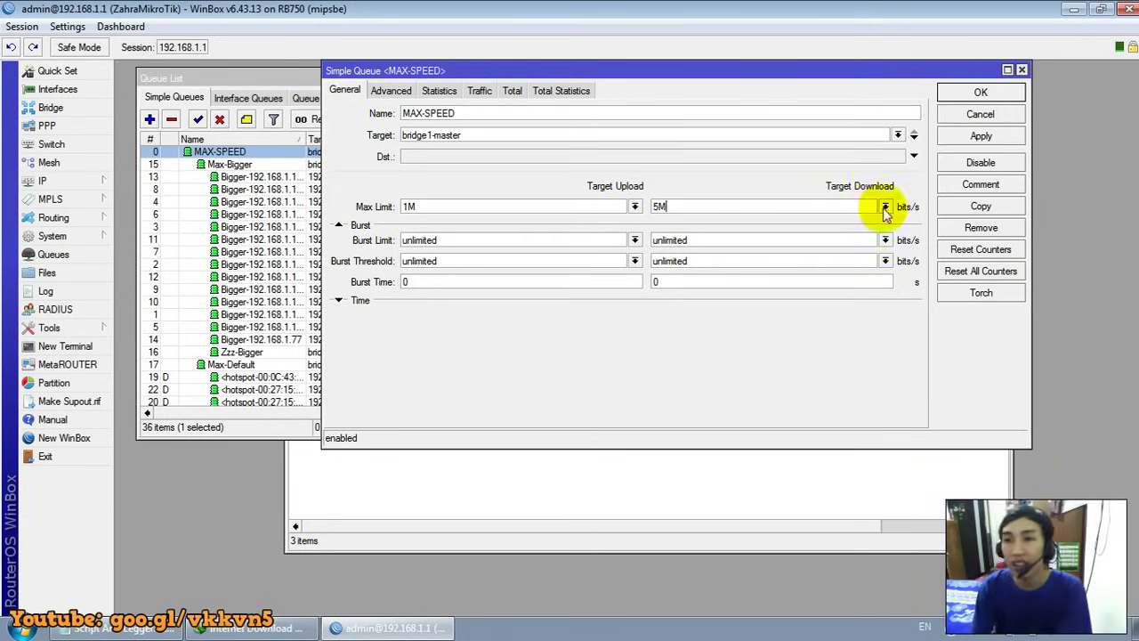
double_click(658, 206)
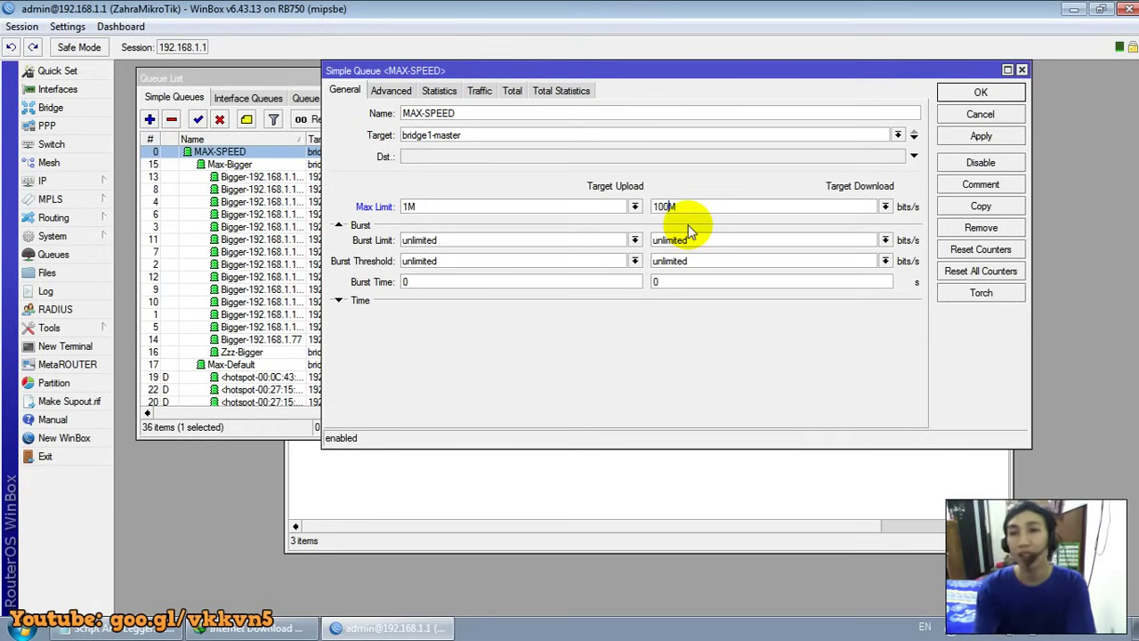
left_click(407, 207)
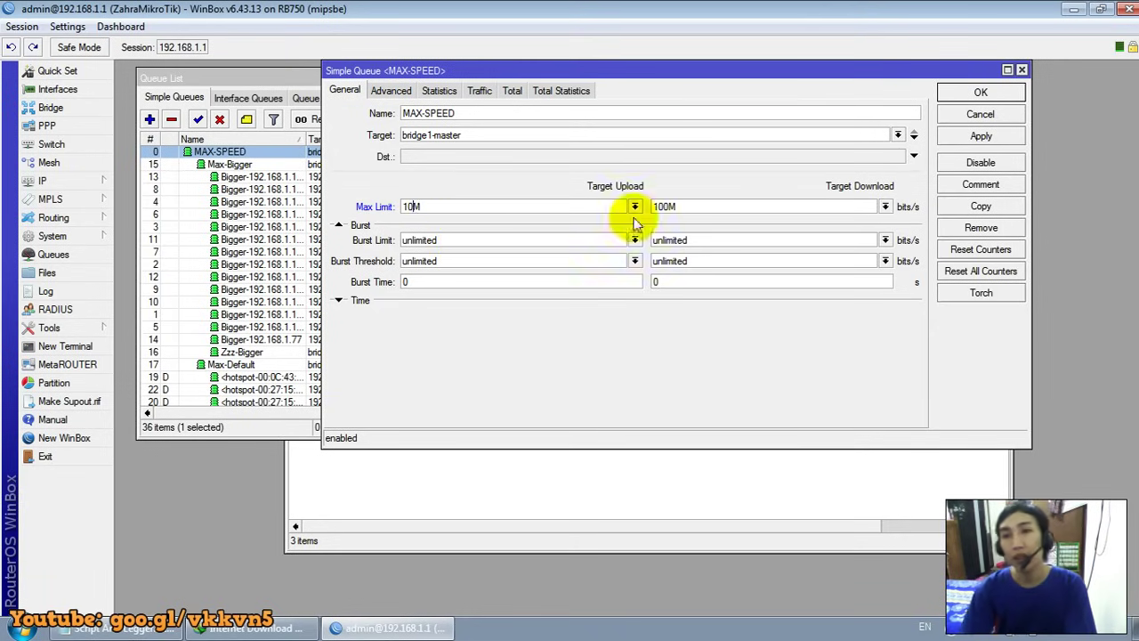
left_click(972, 119)
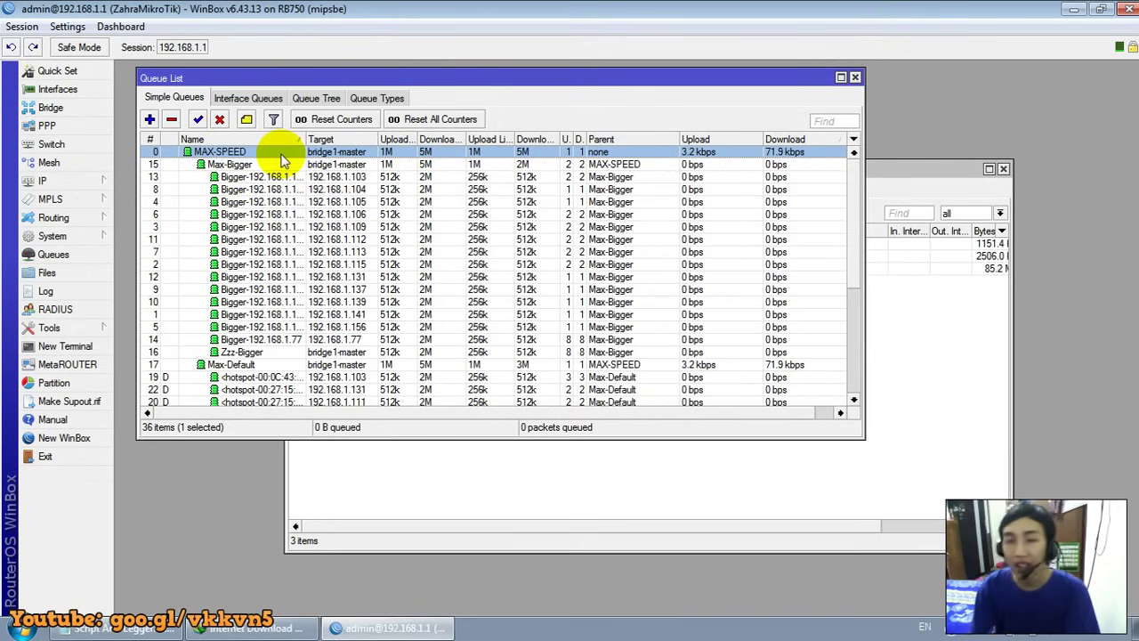
Compare the download max limits of the Max-Bigger and Max-Default parent queues
left_click(428, 364)
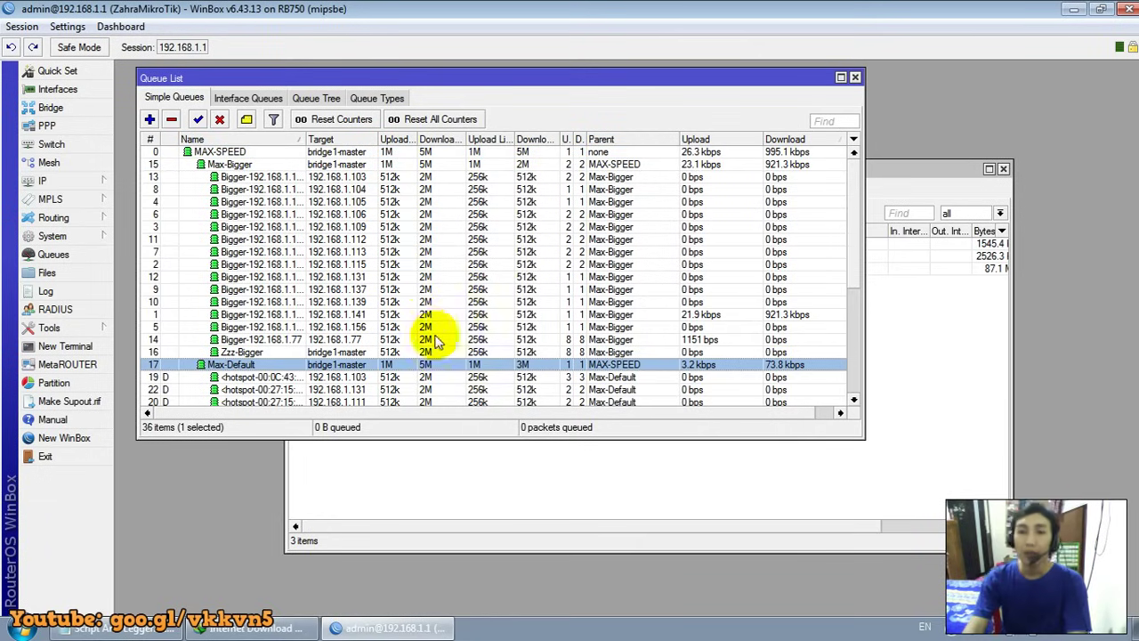
left_click(427, 168)
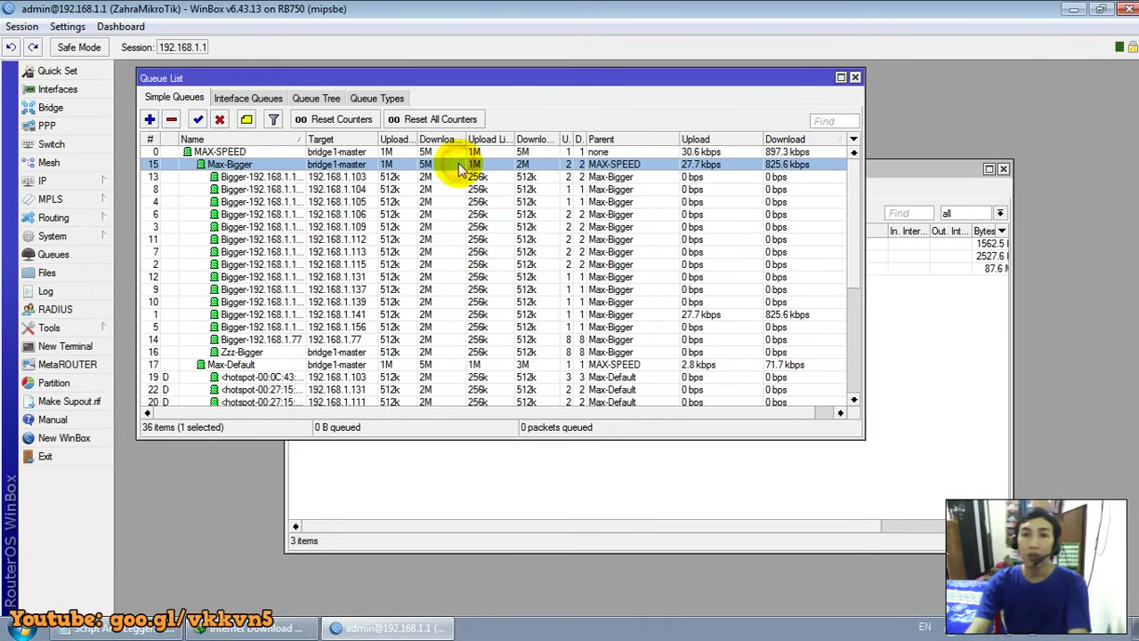
left_click(427, 366)
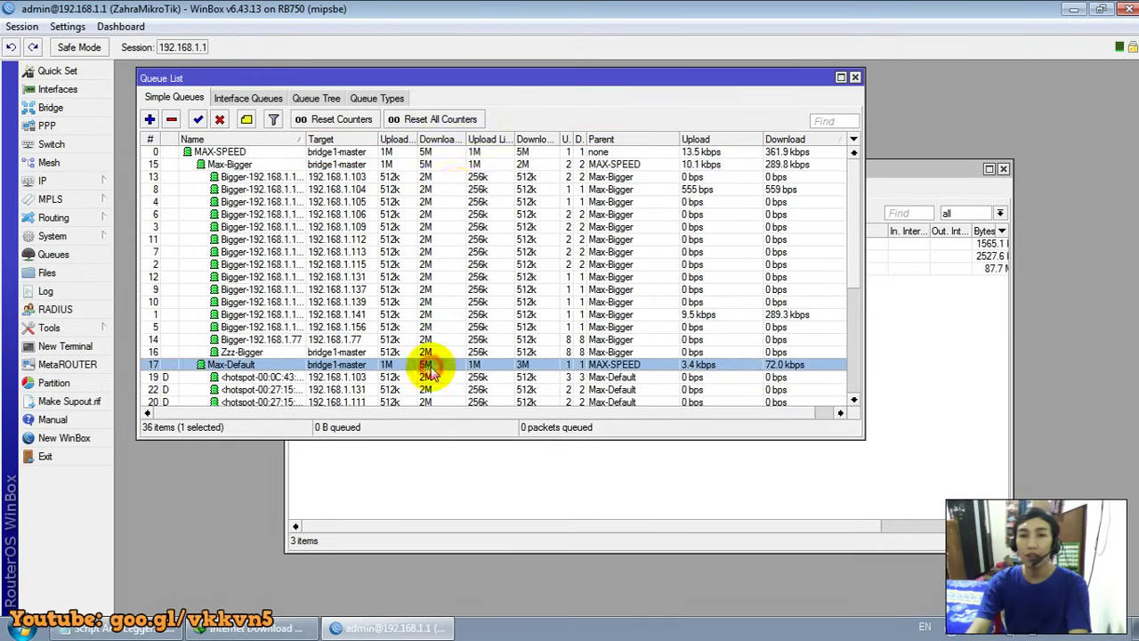
left_click(436, 164)
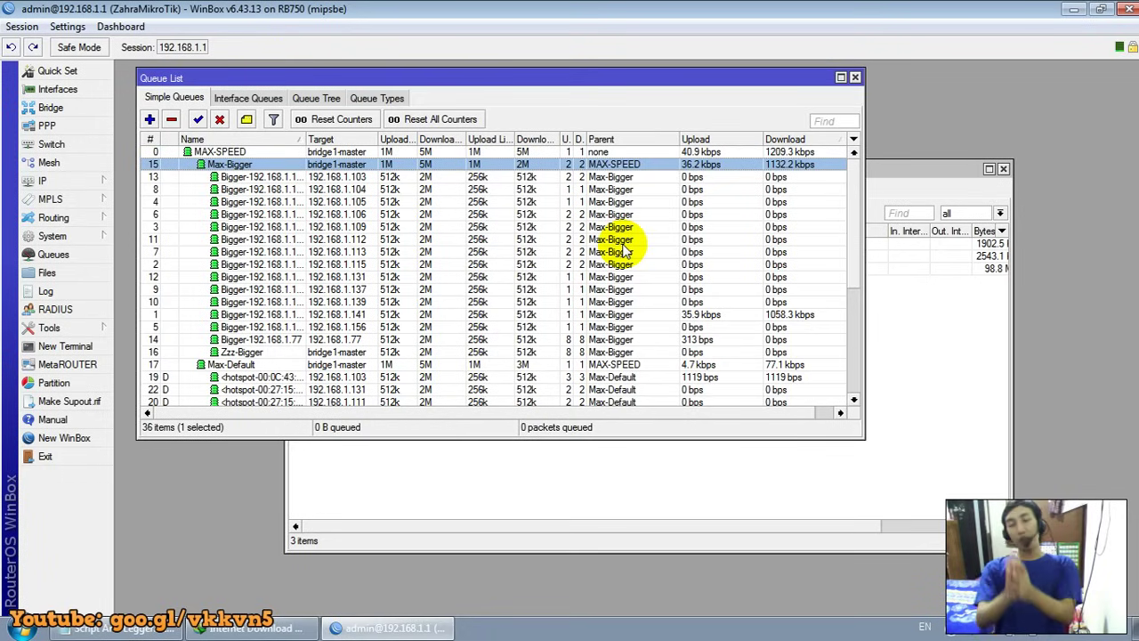